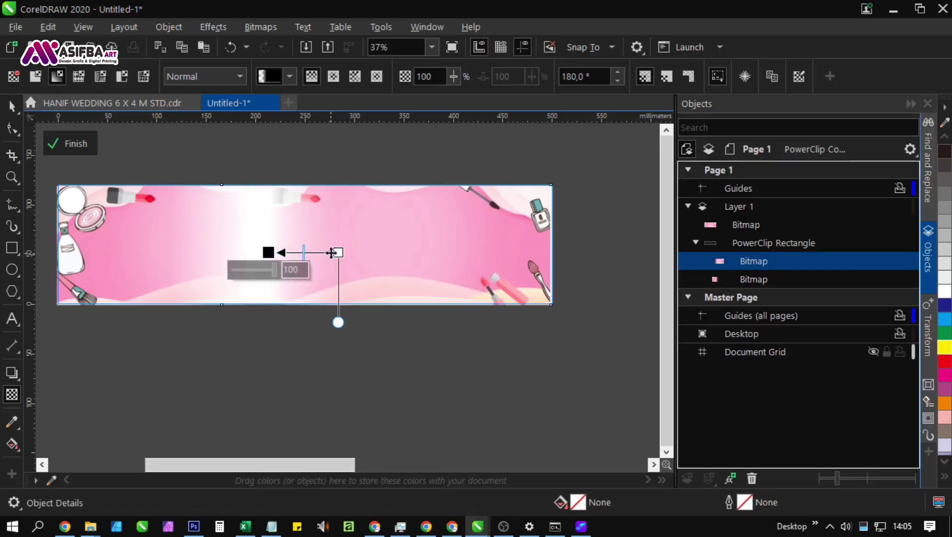
Step: Shift the linear transparency fade of the right-hand bitmap rightward, spanning about 264 to 341 mm on the ruler
drag(338, 253, 359, 253)
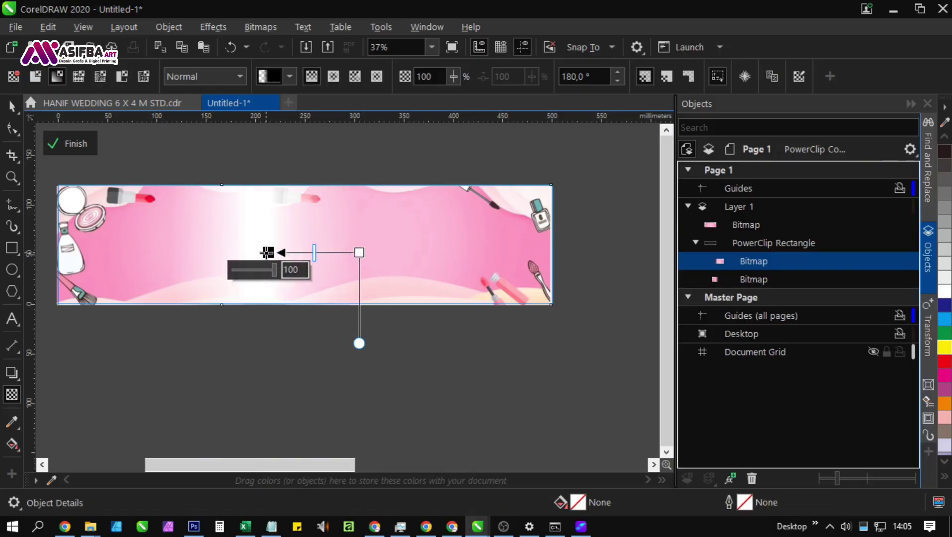
drag(269, 253, 290, 253)
drag(359, 253, 394, 252)
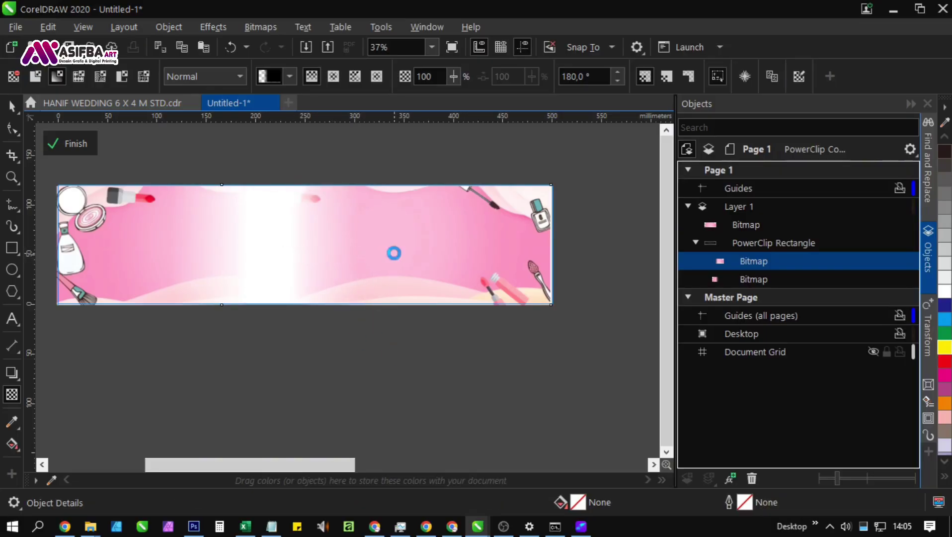
drag(290, 252, 319, 253)
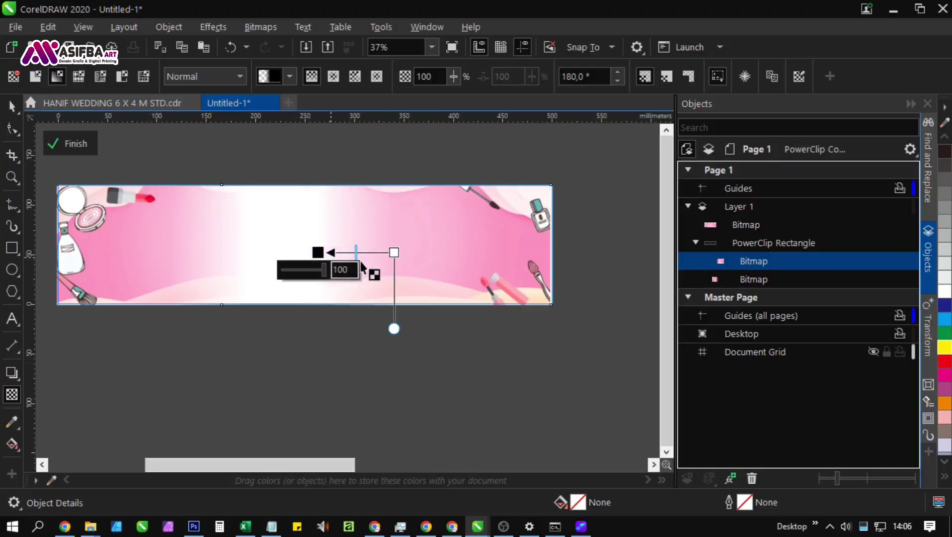
click(450, 366)
scroll(298, 284, down, 1)
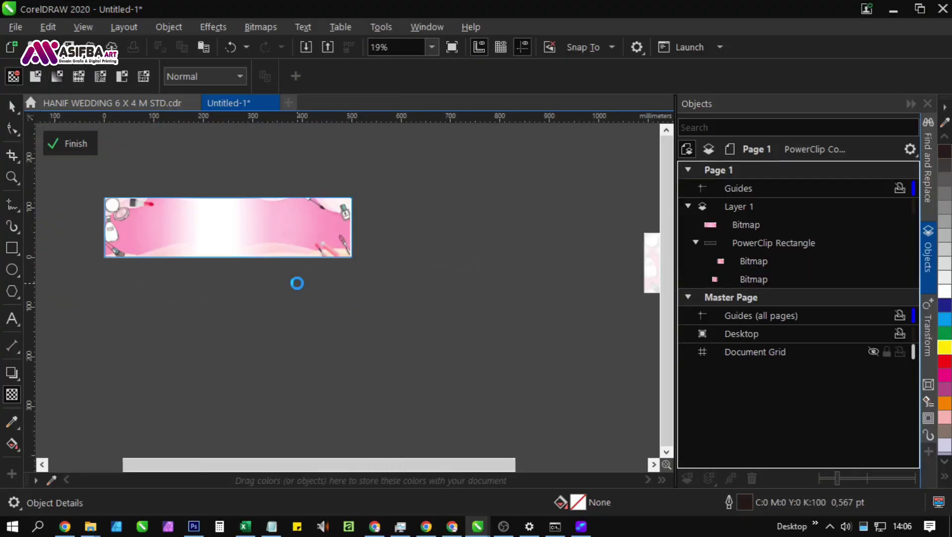
Step: Duplicate the faded right-hand bitmap below the banner and remove the copy's transparency
key(space)
drag(307, 237, 278, 340)
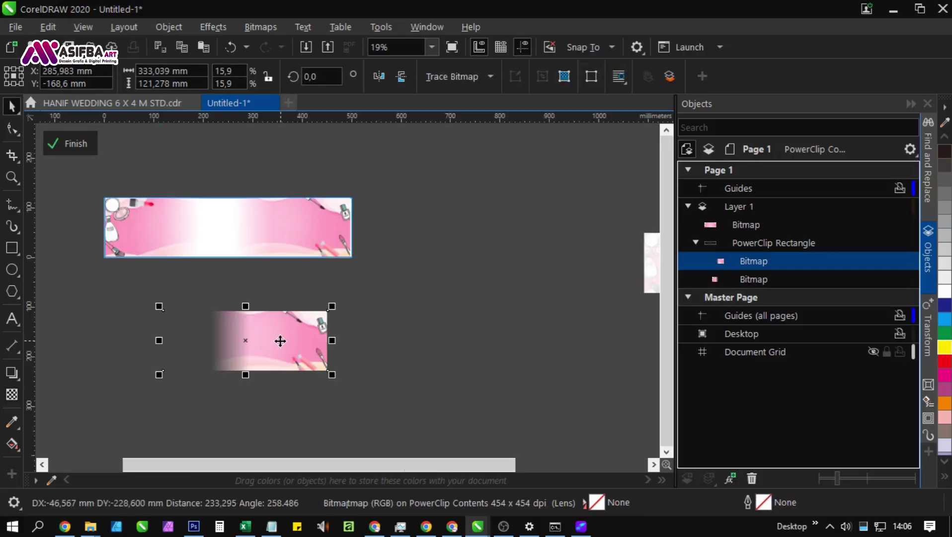
click(12, 394)
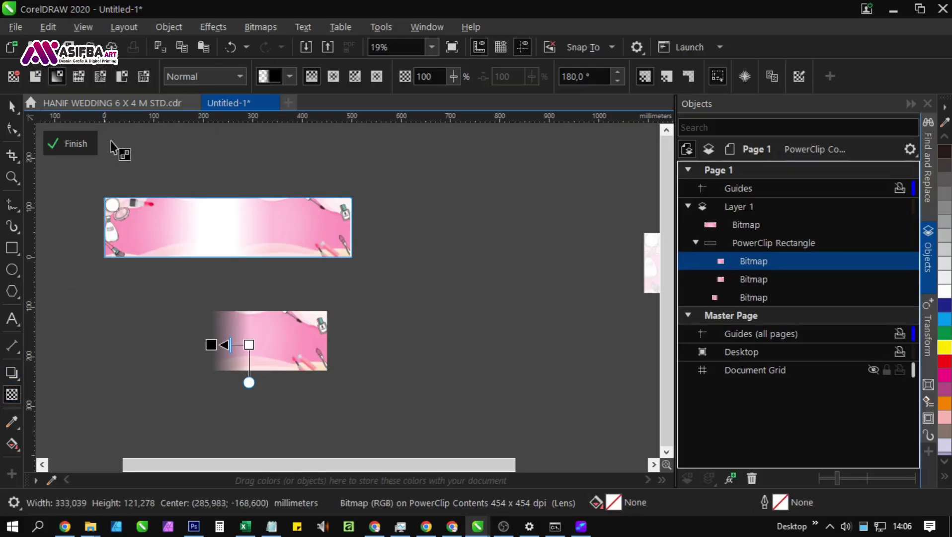
click(14, 76)
key(space)
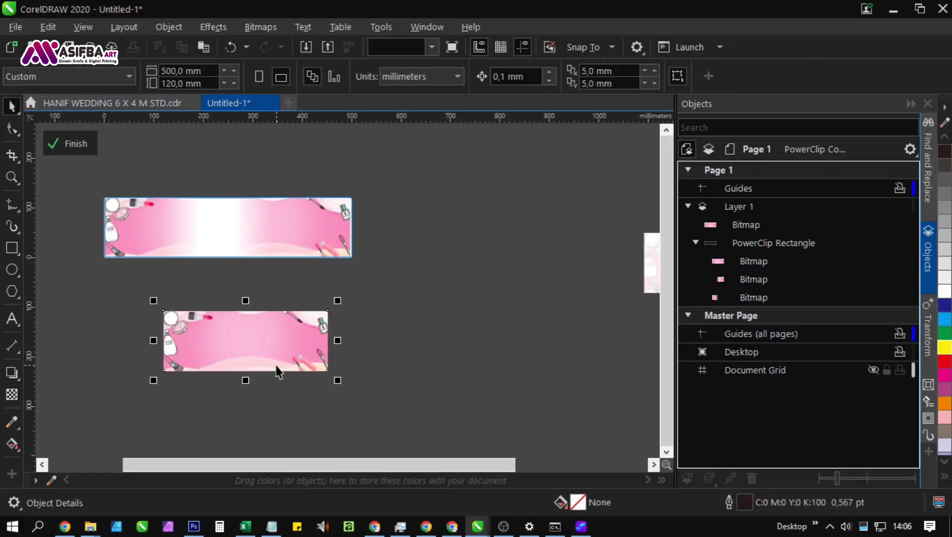
Step: Centre the opaque bitmap copy on the page and send it behind the two faded bitmaps
click(245, 336)
drag(244, 336, 236, 338)
key(ctrl+z)
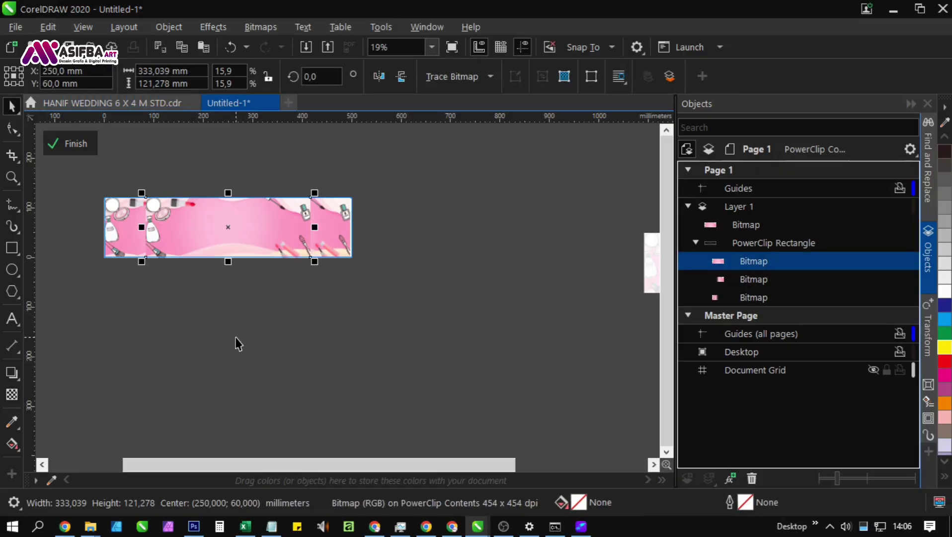
key(shift+Page_Down)
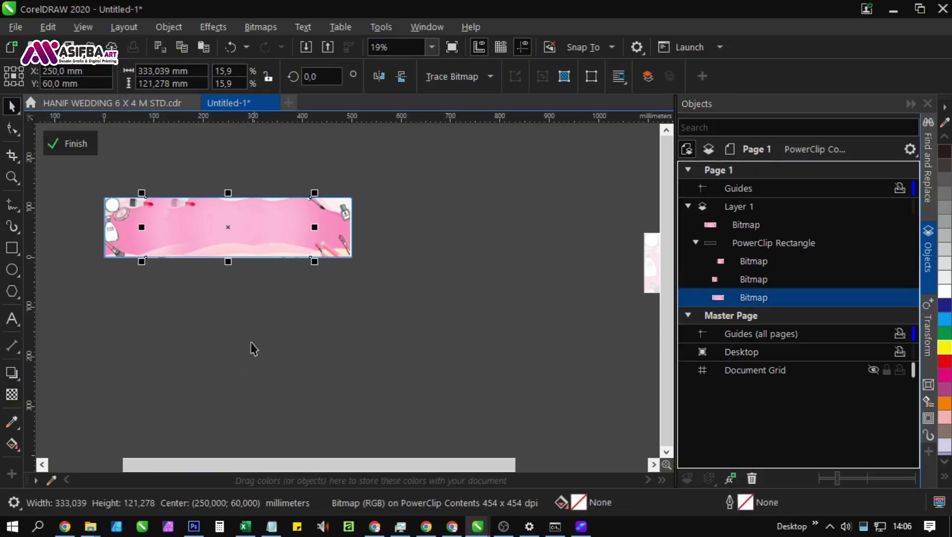
Step: Stretch the backmost bitmap to about 583 mm wide, centred near X 234 mm, and finish editing the PowerClip
scroll(204, 216, up, 1)
drag(138, 265, 244, 261)
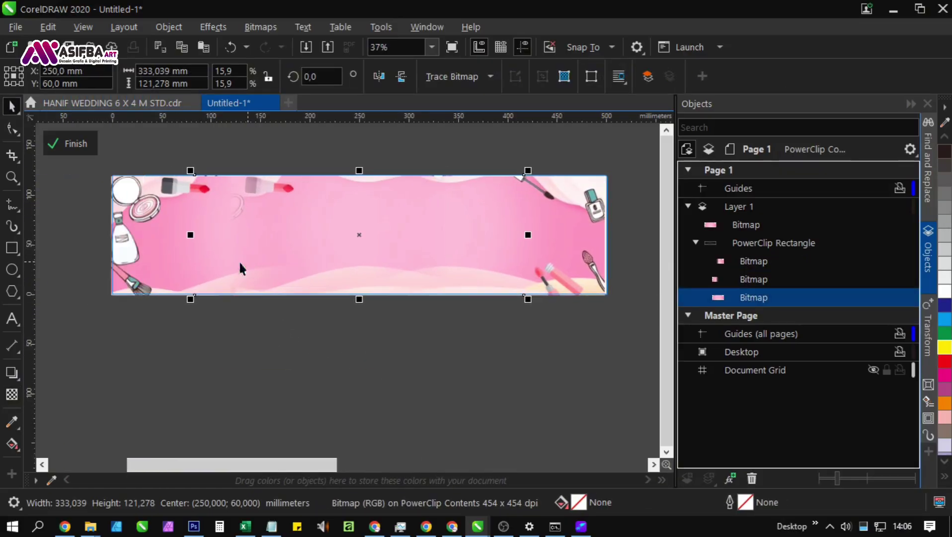
drag(191, 235, 152, 235)
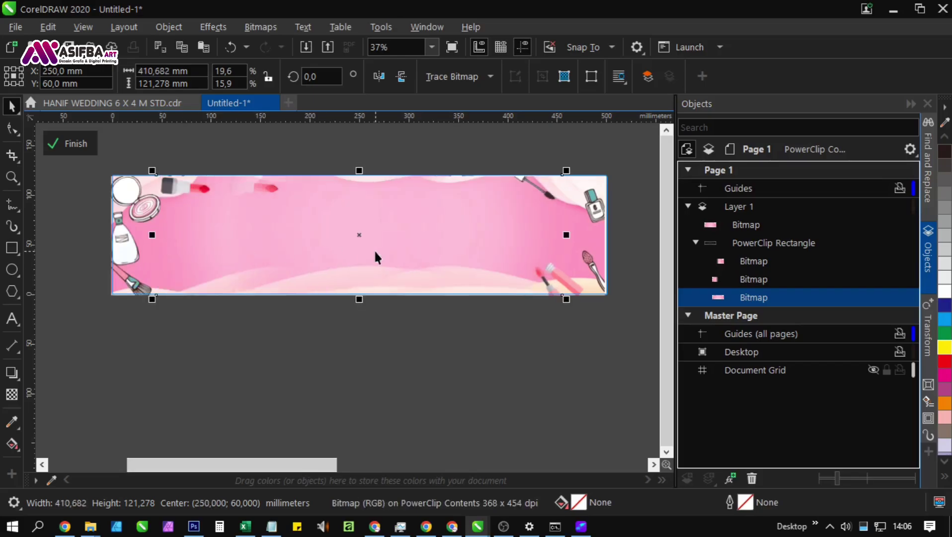
drag(361, 235, 322, 236)
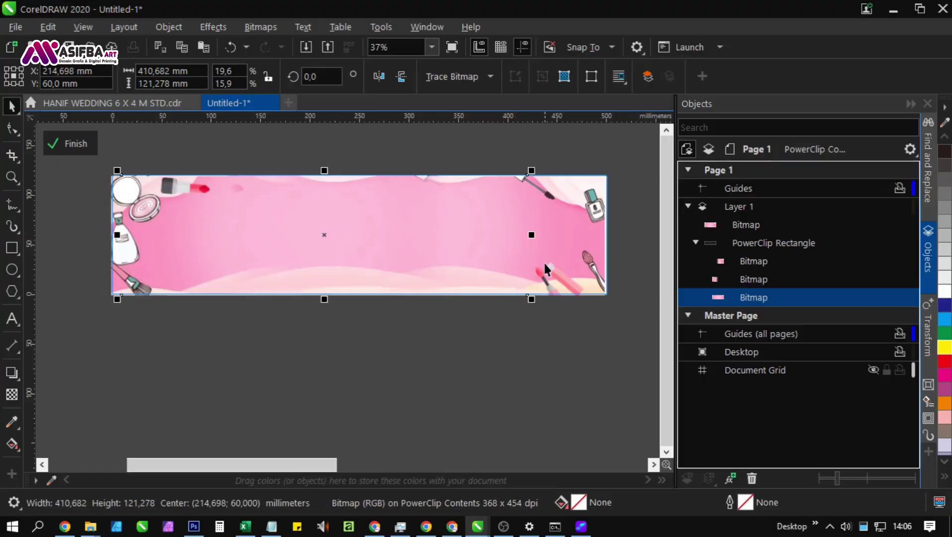
drag(534, 235, 576, 235)
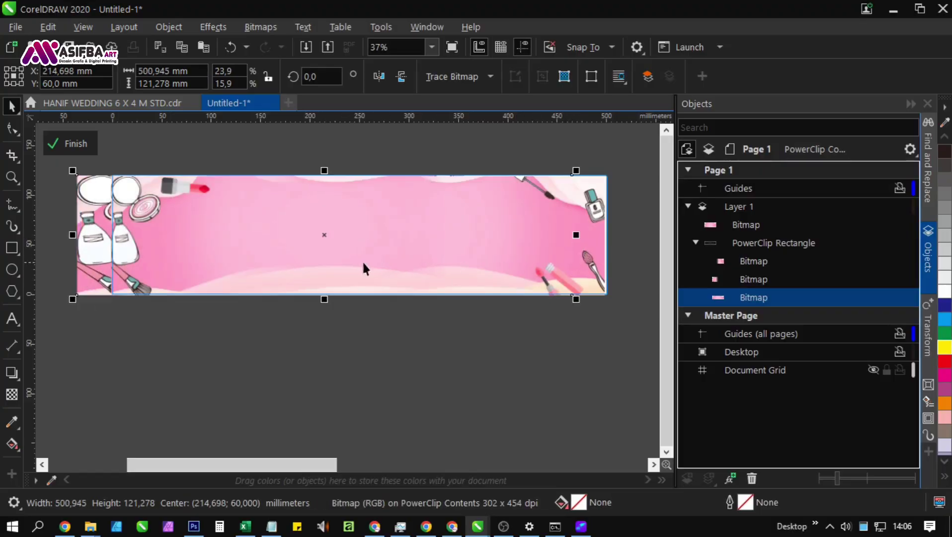
drag(325, 236, 343, 235)
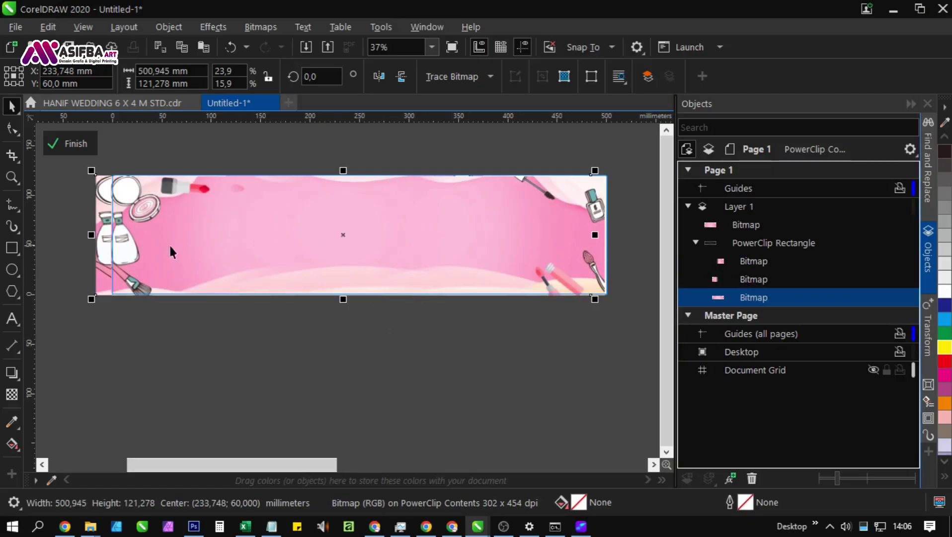
drag(99, 240, 51, 235)
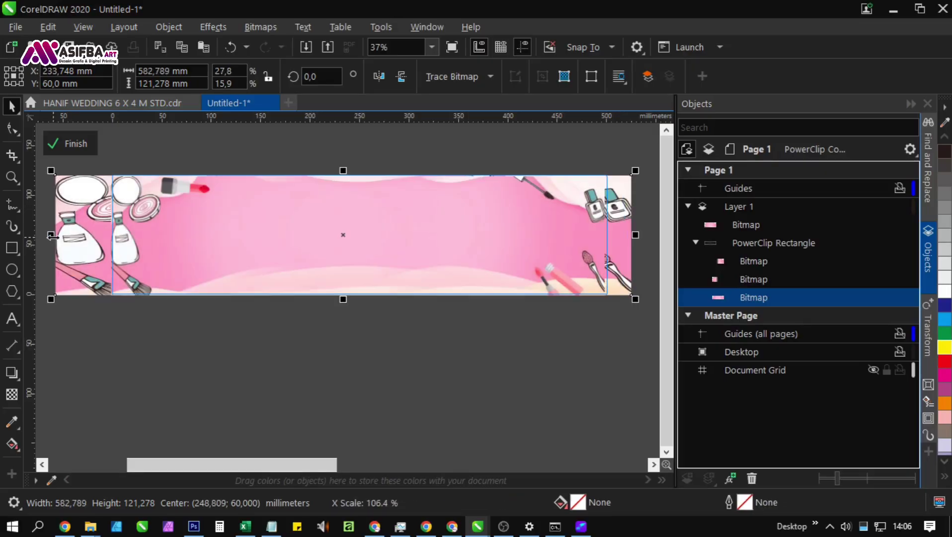
click(290, 342)
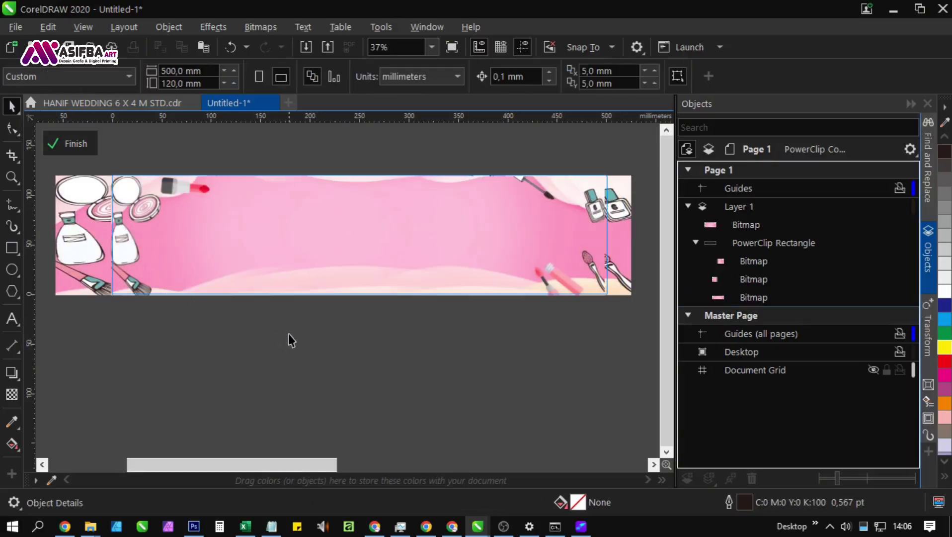
click(67, 144)
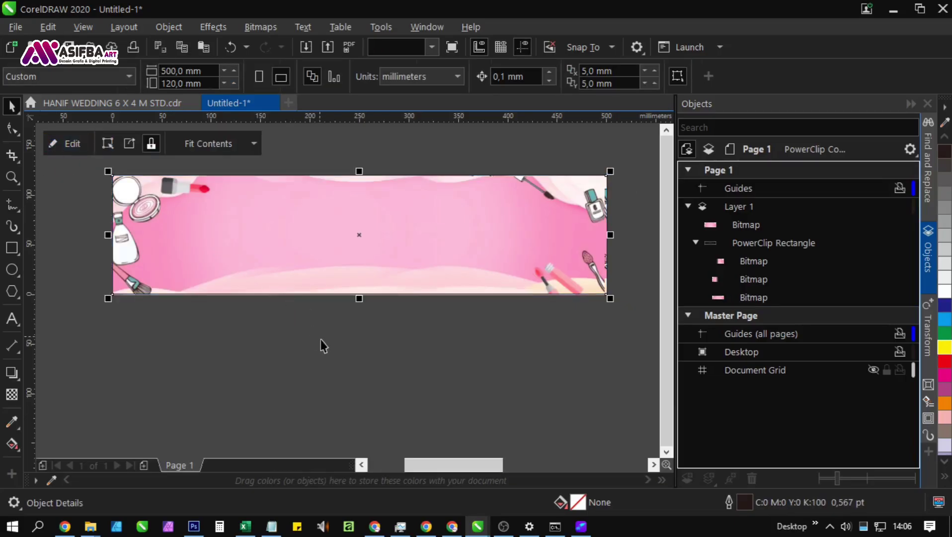
click(342, 315)
Step: Reopen the PowerClip contents and move the right-hand faded bitmap to about X 333.7 mm, Y 59.6 mm to cover the frame's edge
scroll(506, 234, up, 1)
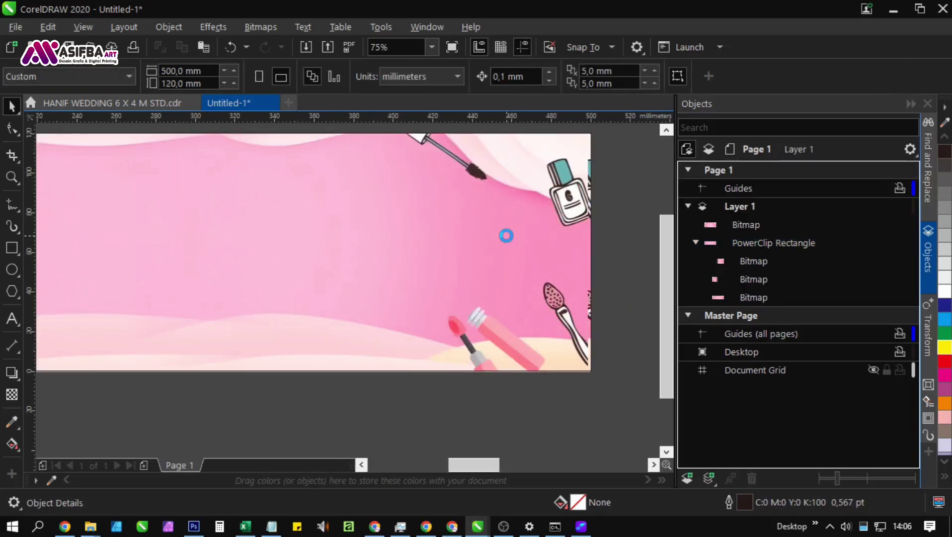
scroll(506, 234, down, 1)
scroll(557, 295, up, 3)
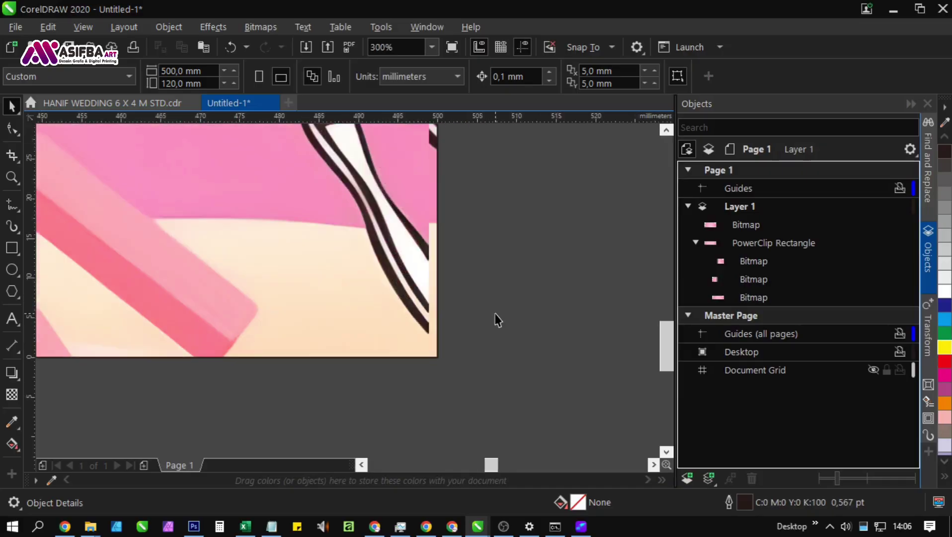
scroll(453, 314, down, 1)
double_click(429, 312)
click(432, 326)
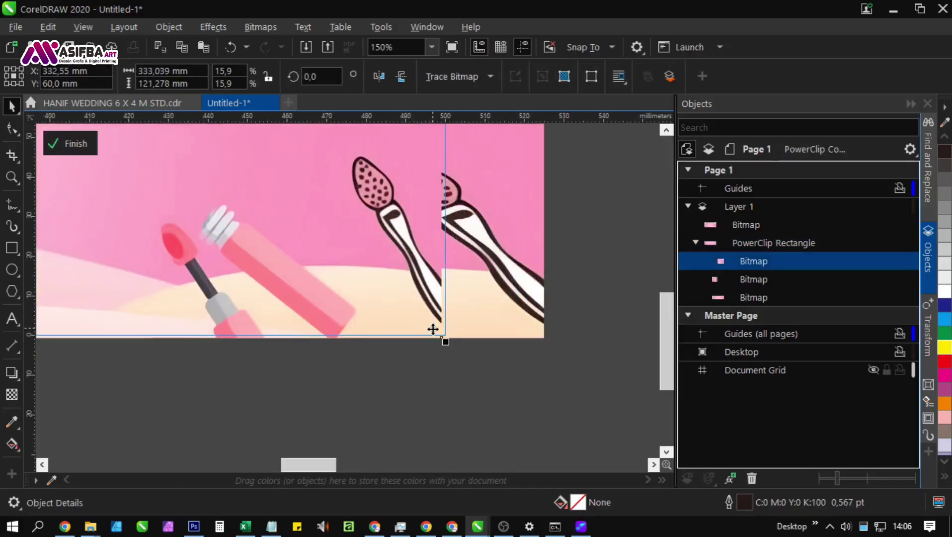
scroll(432, 326, up, 1)
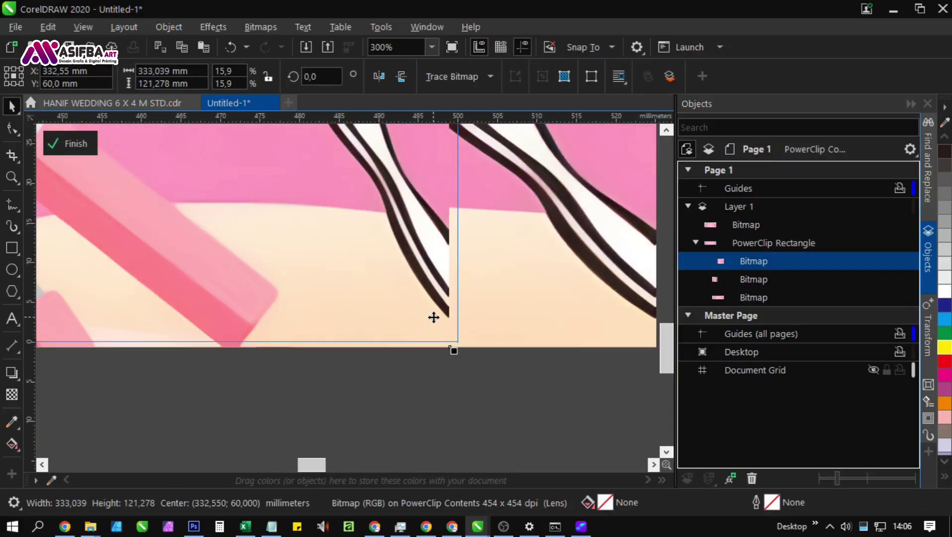
mouse_move(435, 323)
mouse_down()
mouse_move(442, 332)
mouse_move(440, 324)
mouse_up()
Step: Examine how the bitmaps cover the PowerClip frame's edges and corners at both ends of the banner
scroll(440, 323, down, 2)
drag(358, 311, 444, 374)
drag(505, 271, 474, 349)
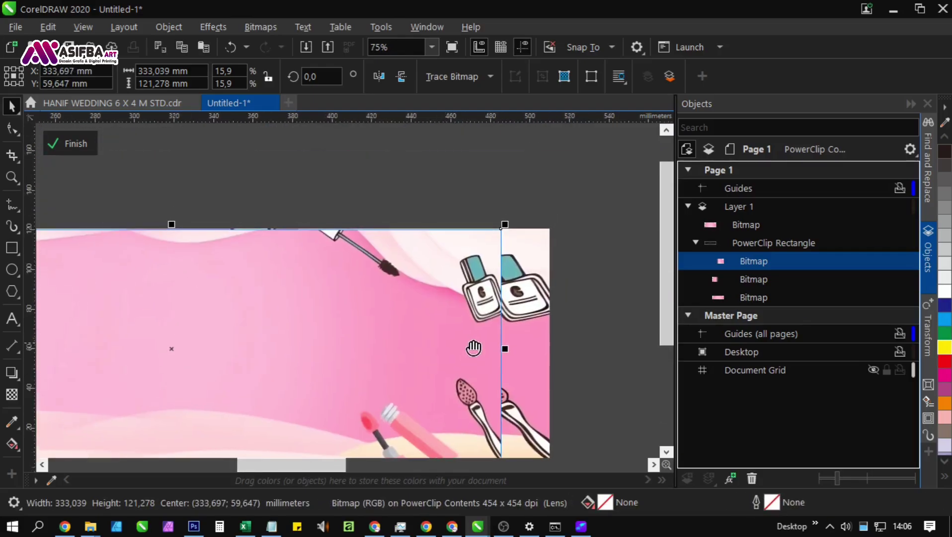
scroll(500, 230, up, 1)
scroll(499, 229, down, 1)
drag(248, 304, 443, 298)
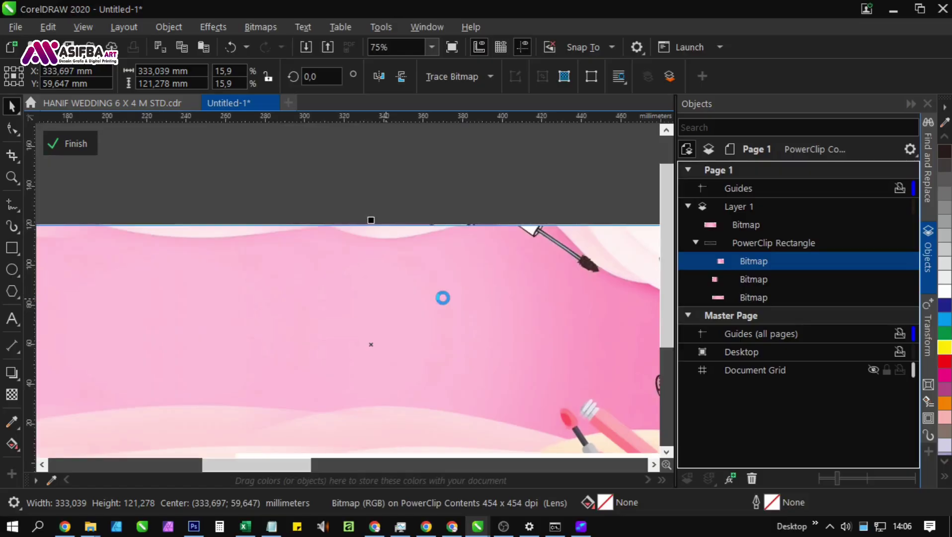
drag(197, 302, 489, 296)
drag(181, 447, 199, 358)
scroll(197, 366, up, 1)
scroll(196, 369, up, 1)
scroll(195, 369, down, 2)
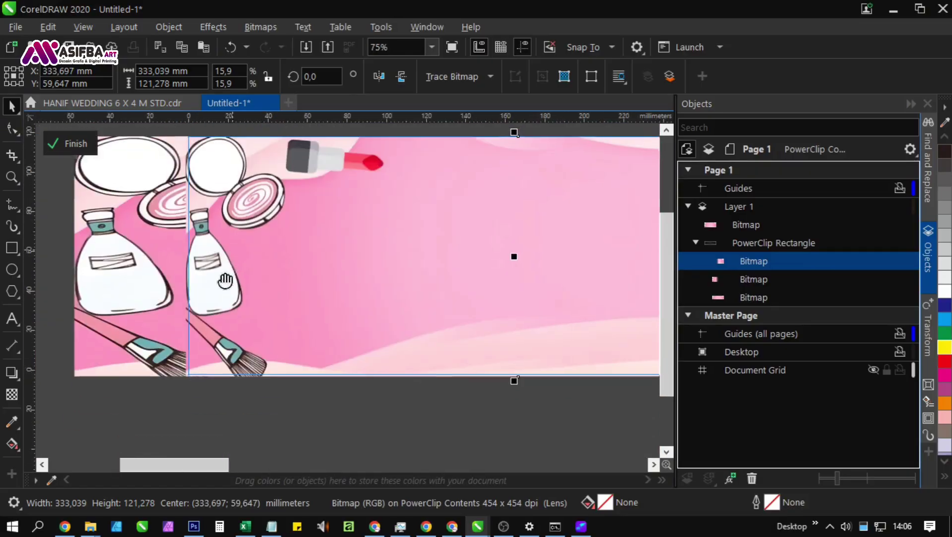
drag(220, 133, 178, 253)
scroll(178, 252, up, 2)
scroll(178, 253, down, 1)
Step: Finish editing the PowerClip contents and deselect the banner background
click(72, 144)
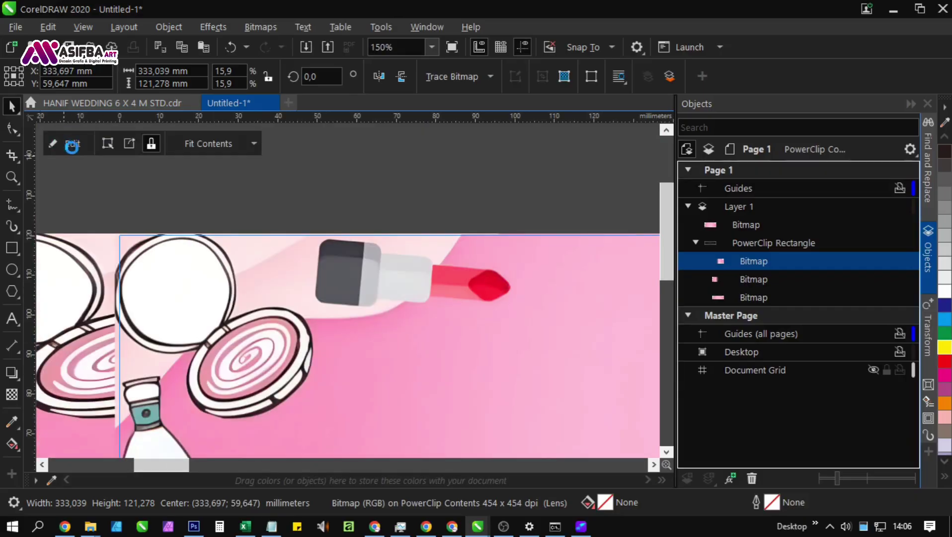
scroll(179, 214, down, 2)
drag(323, 298, 272, 272)
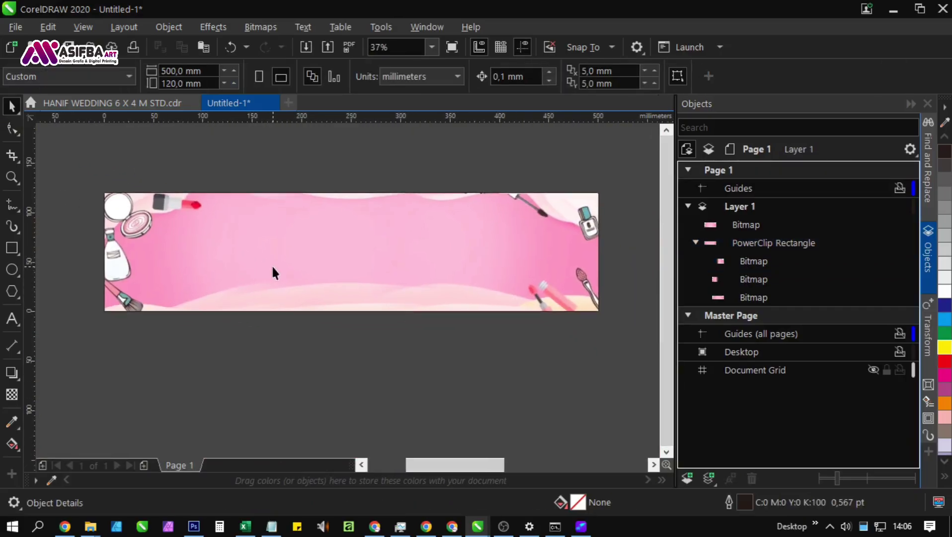
click(297, 364)
Step: Start saving the drawing and open the folder D:\ORDER PRINTING\2026\1 JAN\1\TYAS APOTEK\FA as its destination
key(ctrl+s)
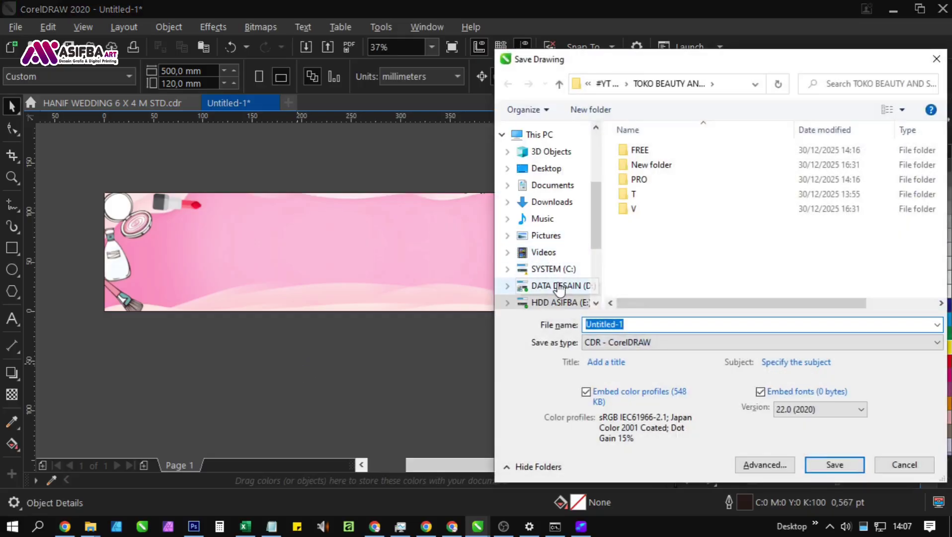
scroll(654, 241, down, 5)
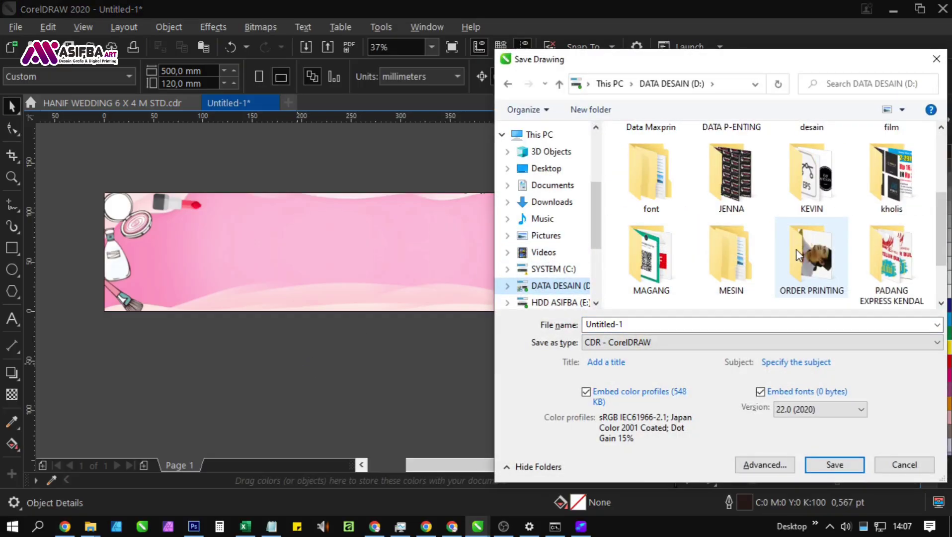
double_click(797, 253)
double_click(676, 252)
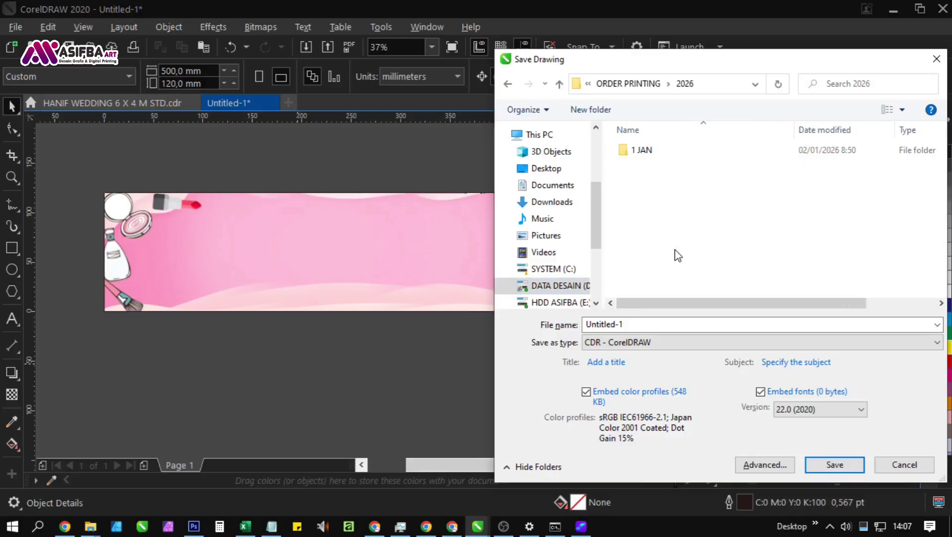
double_click(651, 151)
double_click(644, 152)
scroll(669, 239, down, 1)
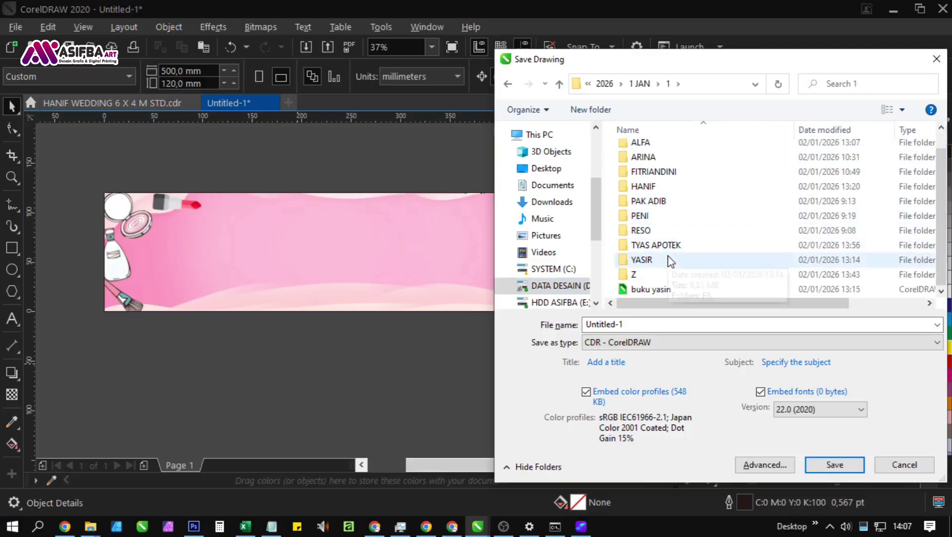
double_click(666, 246)
click(651, 152)
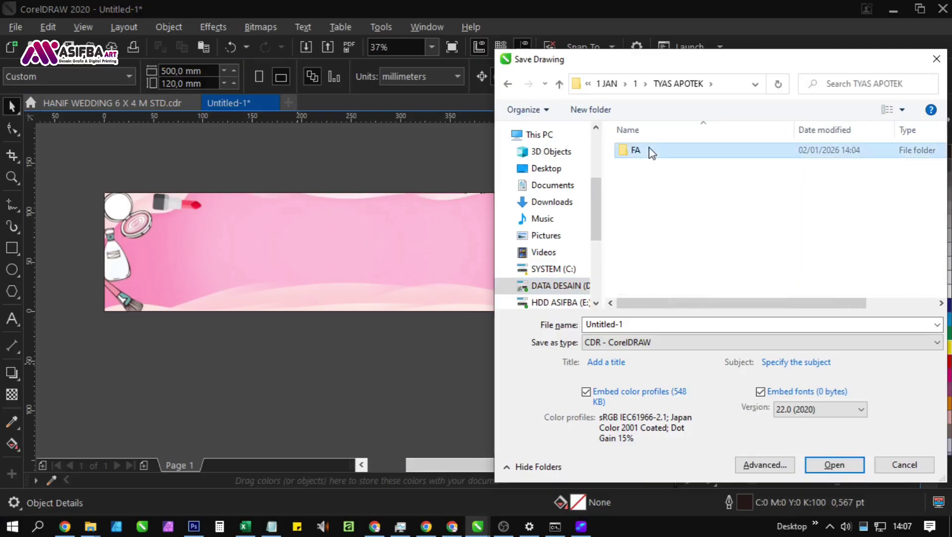
double_click(651, 152)
Step: Save the drawing as a CDR file named "TYAS APOTEK 500 X 120 CM"
click(642, 325)
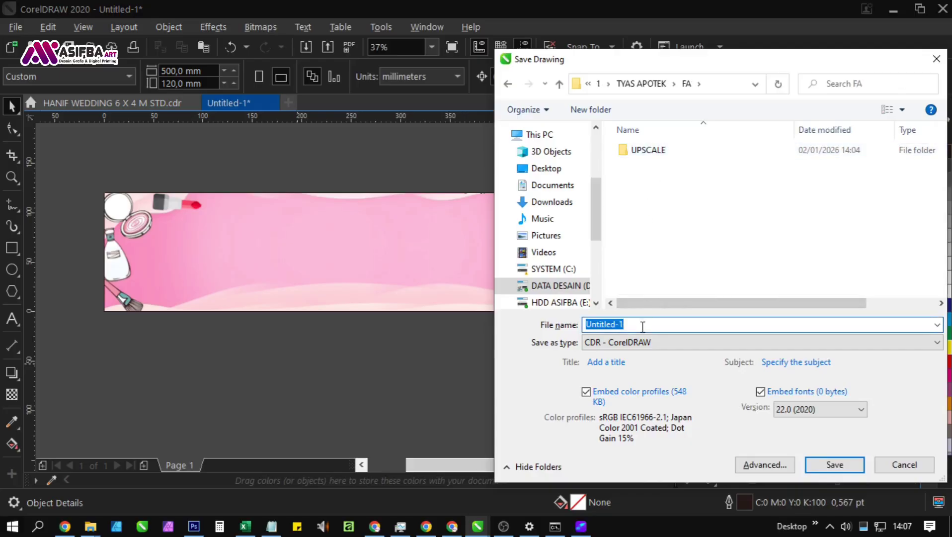
text(TYAS APOTEK )
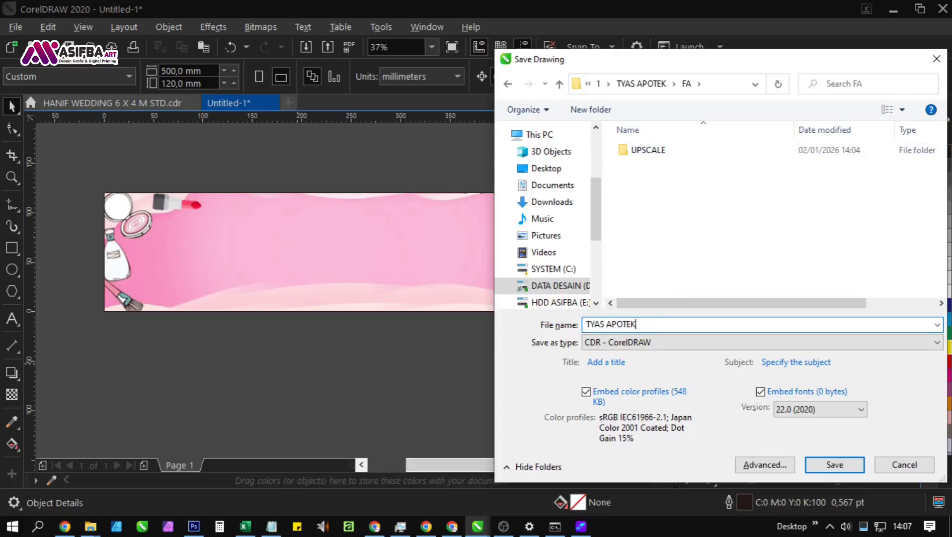
text(500 X 120)
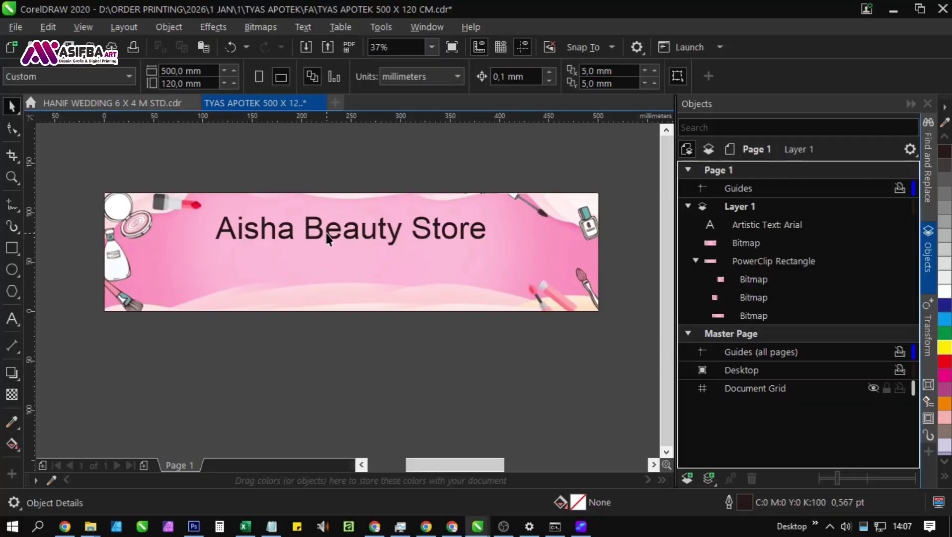
Step: Duplicate the "Aisha Beauty Store" text below the original on the banner
drag(326, 233, 316, 290)
right_click(316, 289)
ctrl+click(315, 287)
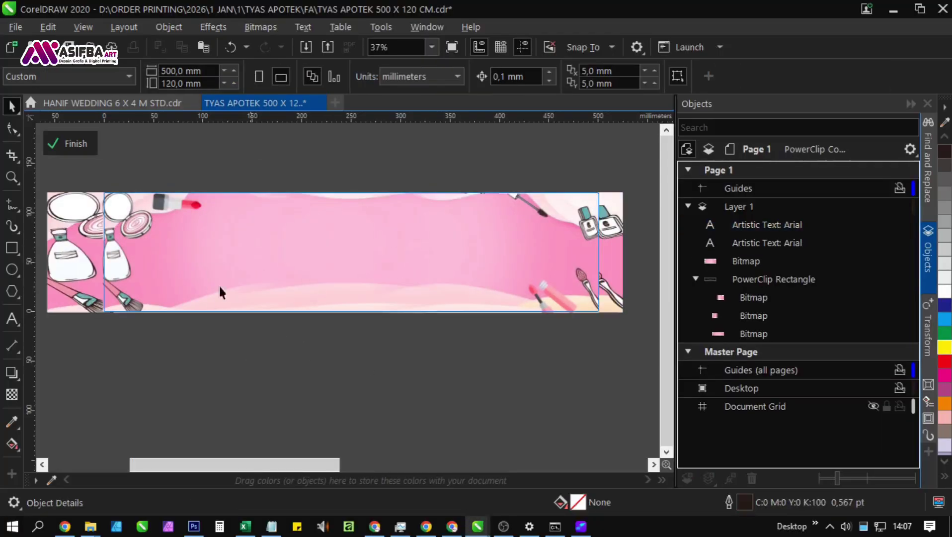
Step: Finish editing the PowerClip and replace the lower copy of the store name with the copied list "Make Up Skincare Aksesoris"
click(63, 147)
click(311, 291)
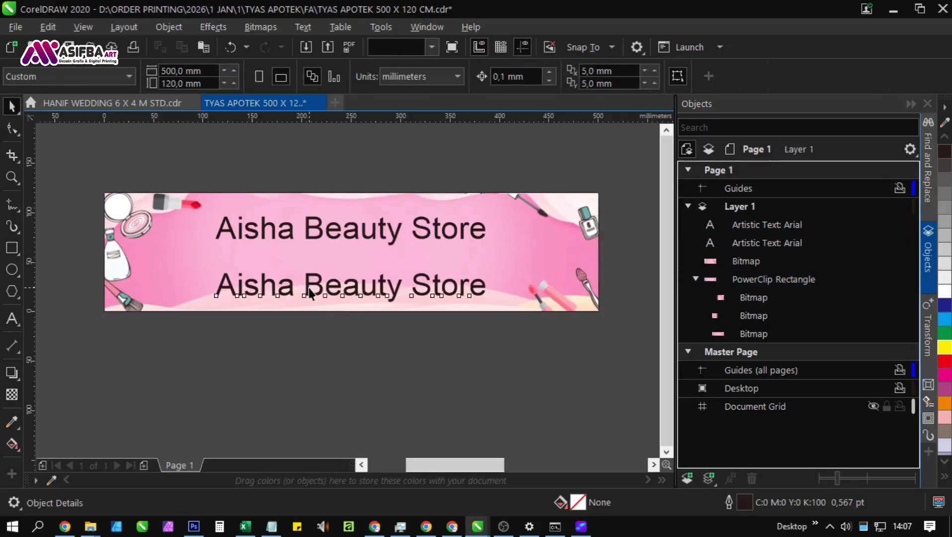
double_click(311, 293)
key(ctrl+a)
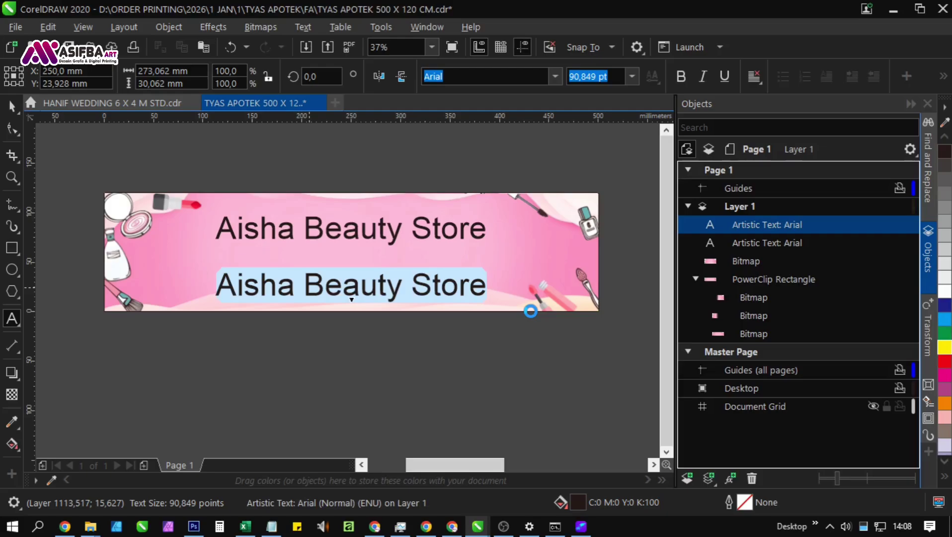
key(ctrl+v)
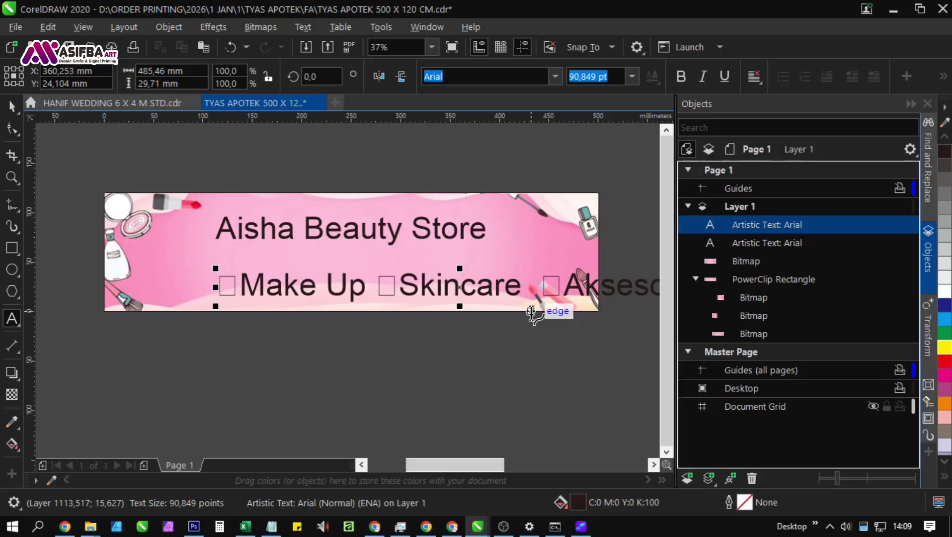
Step: Delete the box symbols from the "Make Up Skincare Aksesoris" line and widen the gaps between its three items with spaces
click(541, 393)
click(238, 284)
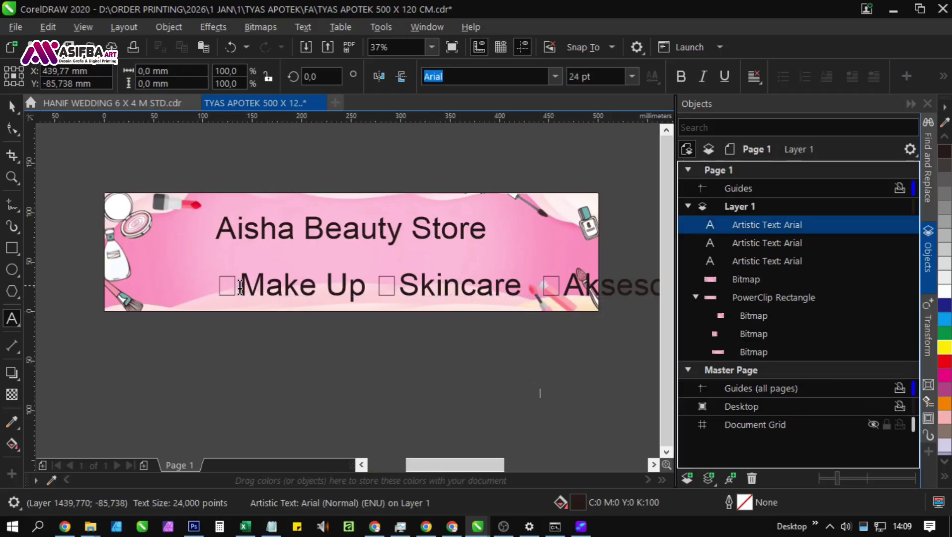
key(BackSpace)
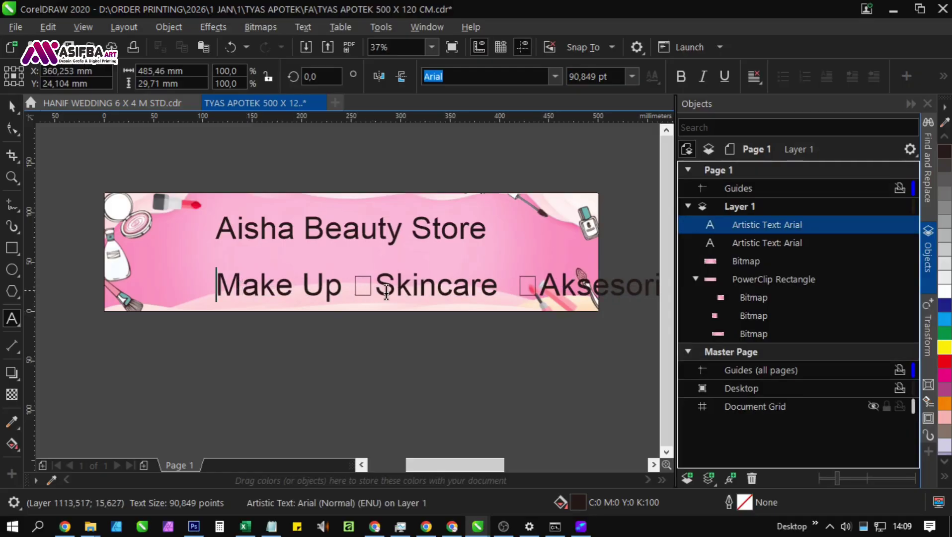
click(383, 288)
key(BackSpace)
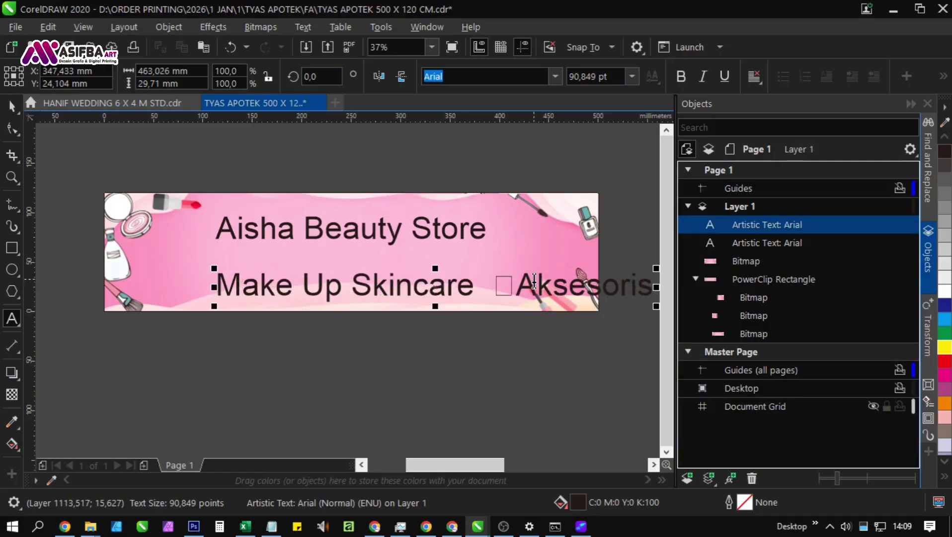
click(512, 293)
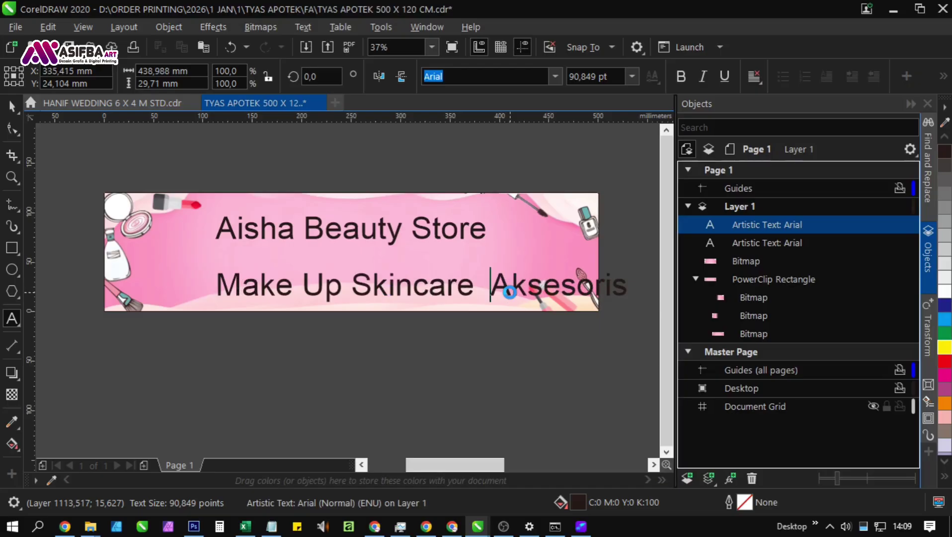
key(BackSpace)
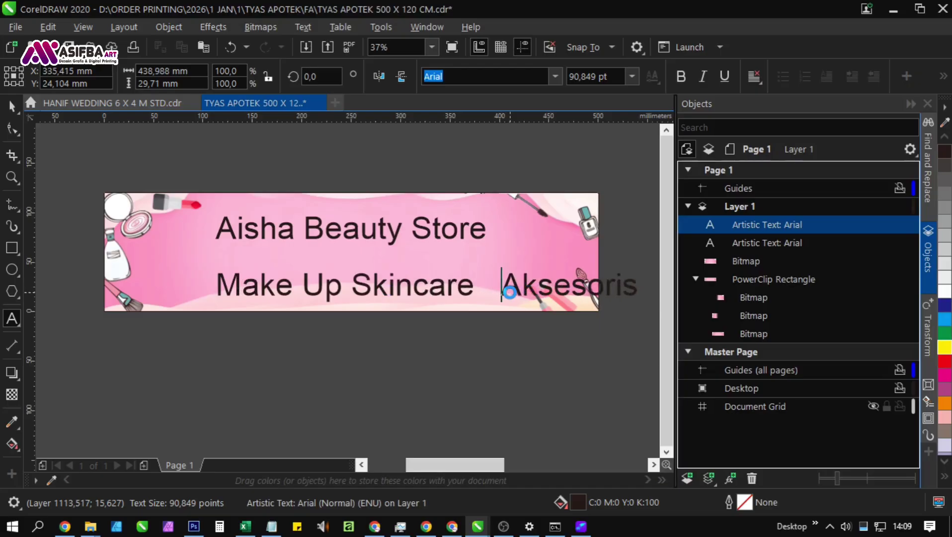
click(353, 288)
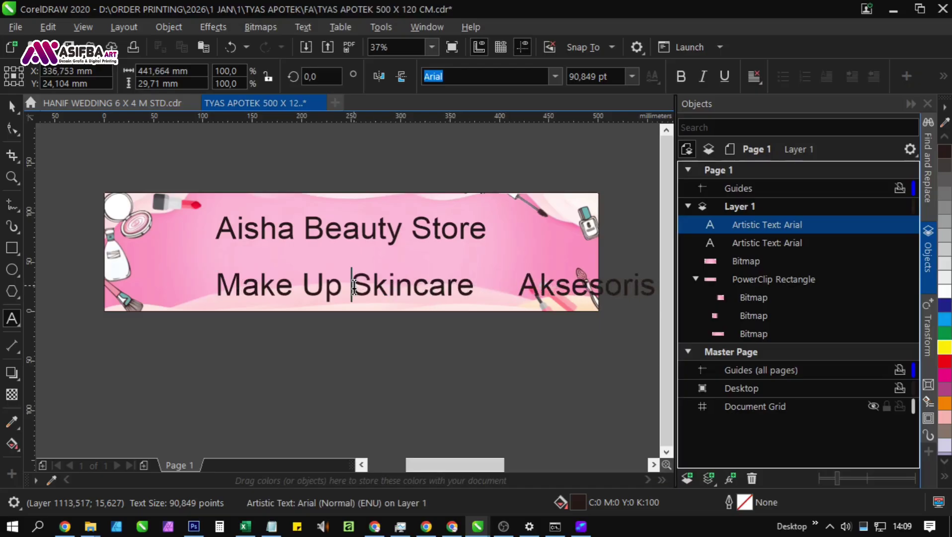
key(Escape)
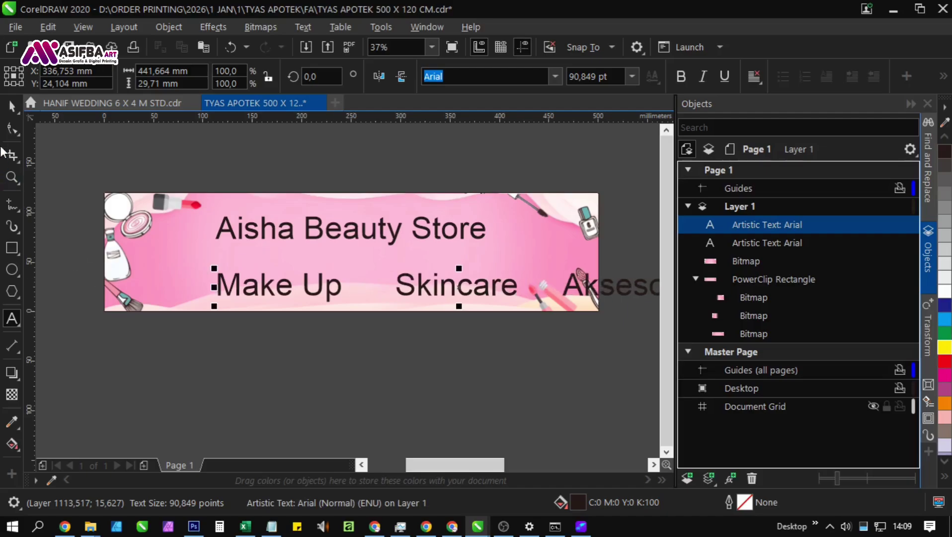
Step: Scale the "Make Up Skincare Aksesoris" line down to about 317 mm wide and centre it horizontally on the banner
click(12, 106)
scroll(430, 291, right, 3)
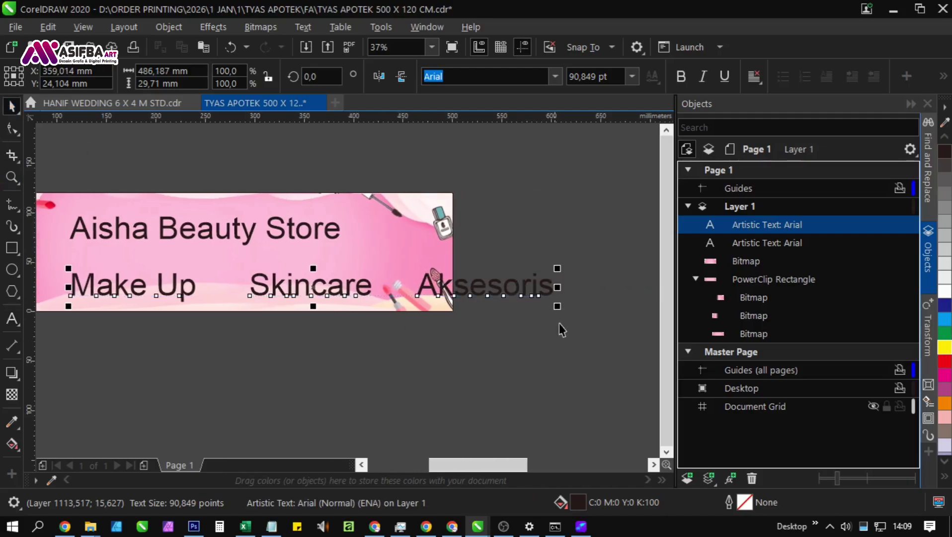
drag(556, 305, 366, 327)
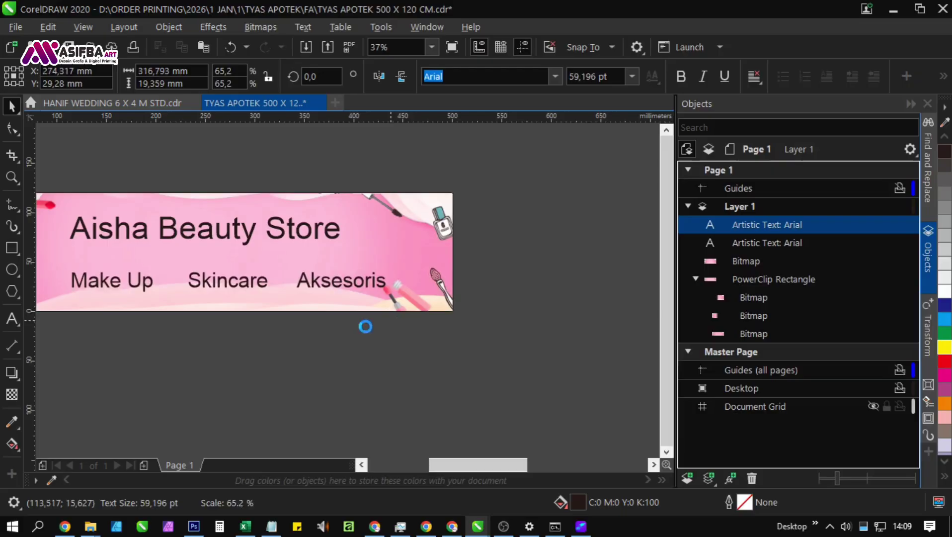
shift+click(270, 306)
key(e)
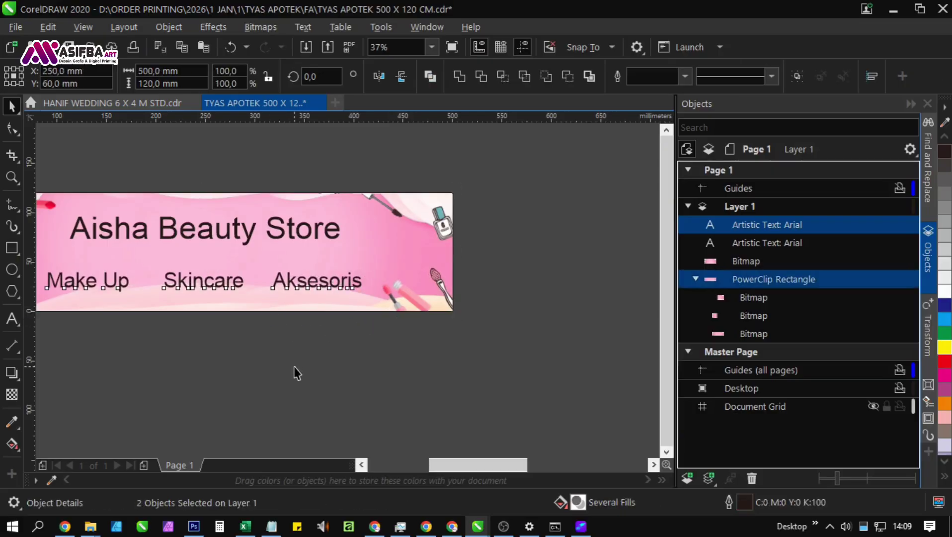
click(297, 373)
scroll(423, 370, left, 3)
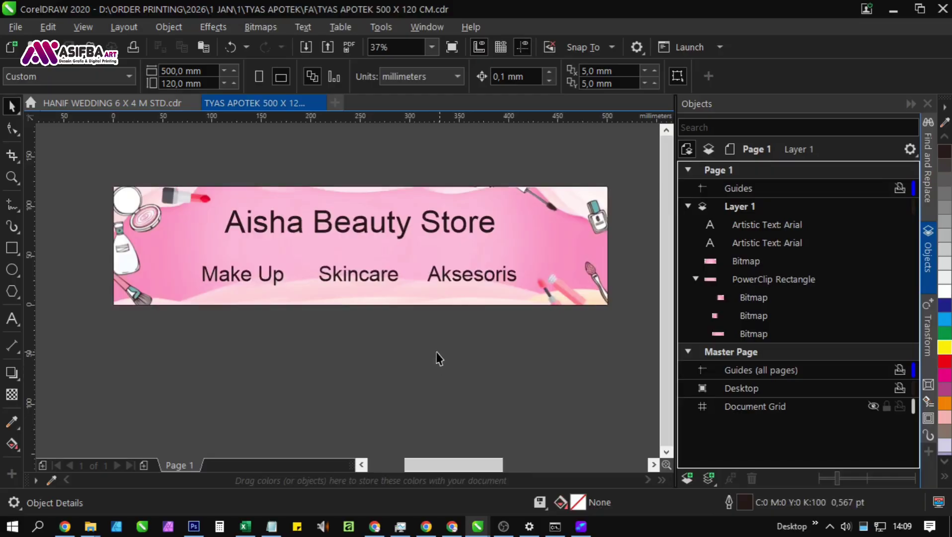
Step: Switch to File Explorer and search the DATA DESAIN (D:) drive for "TYAS *CDR"
click(90, 525)
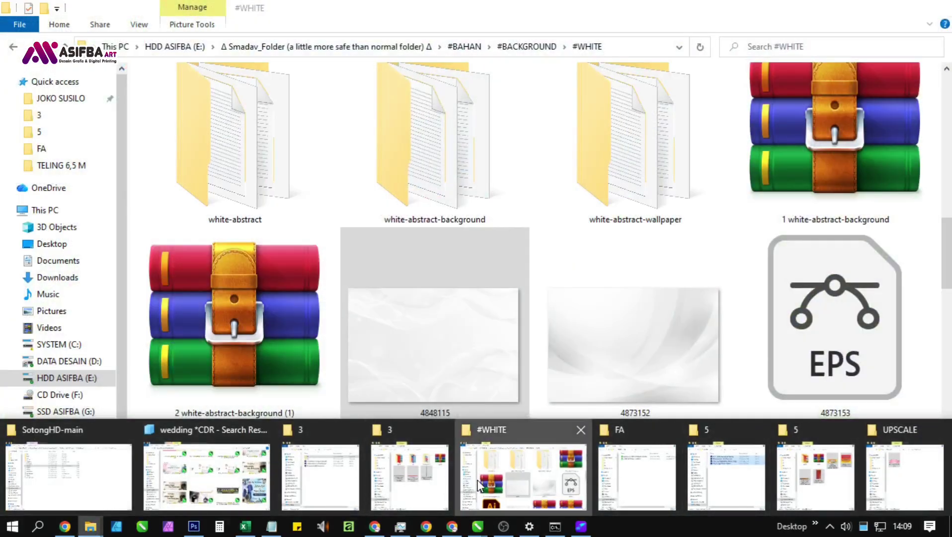
click(467, 483)
click(70, 378)
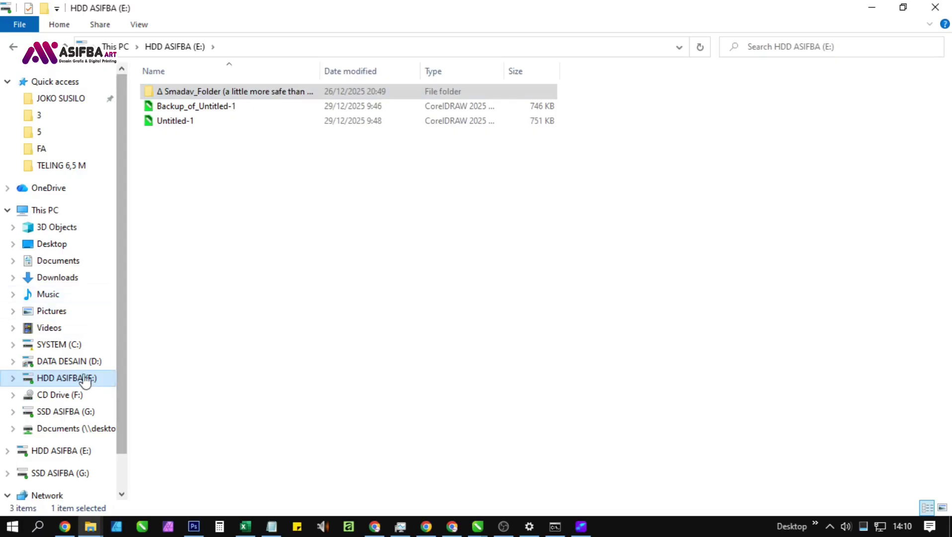
click(69, 361)
click(790, 52)
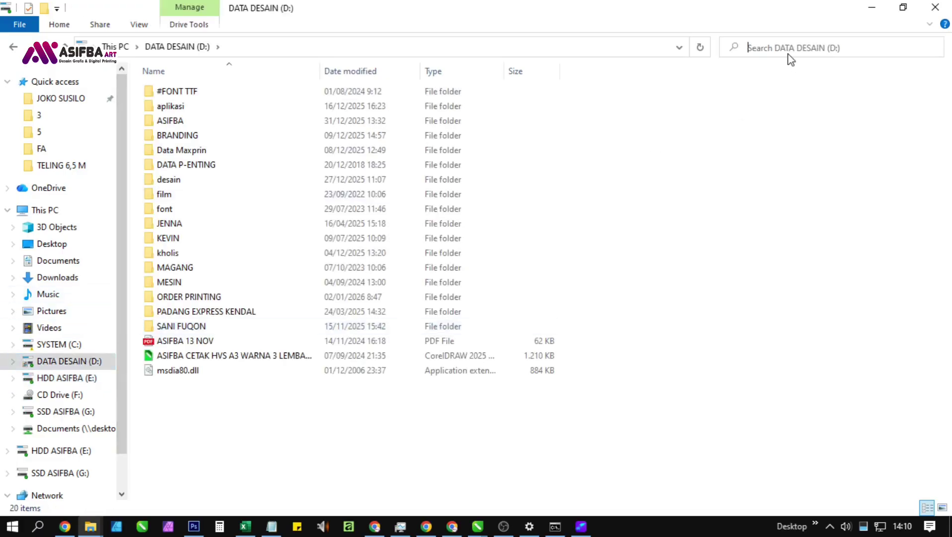
text(TYAS *CDR)
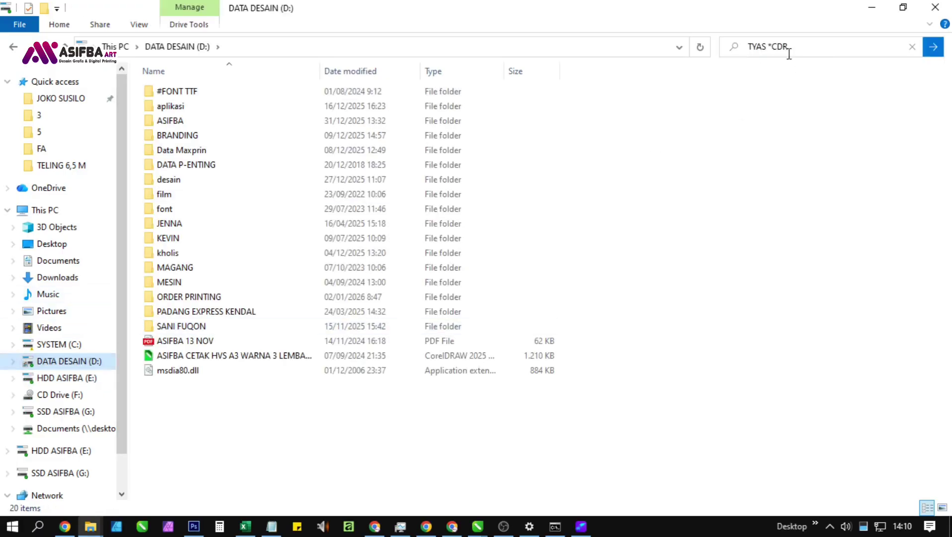
key(alt+Tab)
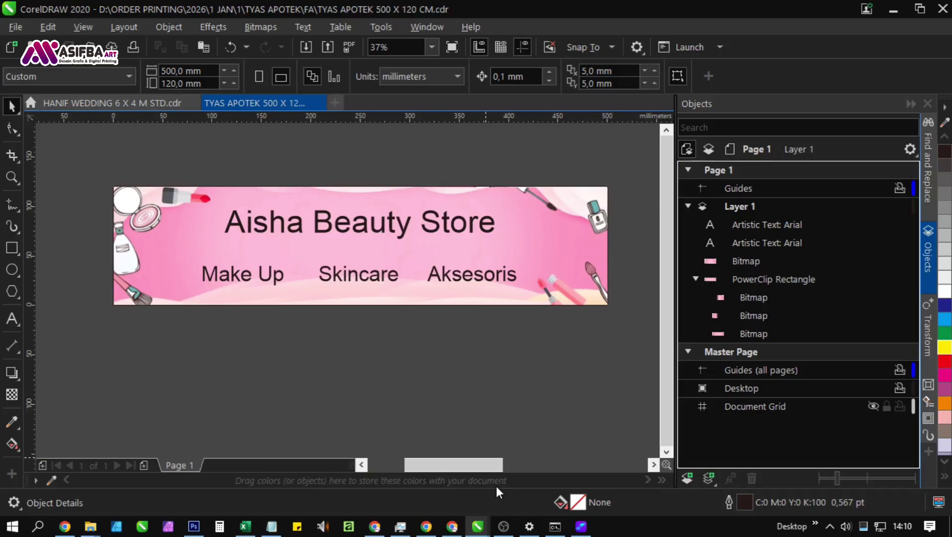
key(alt+Tab)
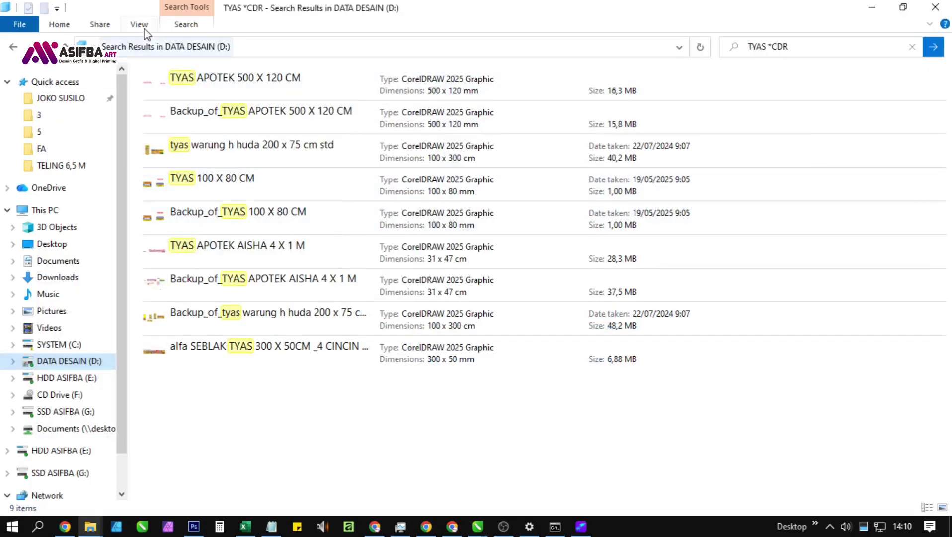
Step: Show the search results as large thumbnails and try to open the drawing "TYAS APOTEK AISHA 4 X 1 M"
click(144, 29)
click(142, 47)
click(142, 50)
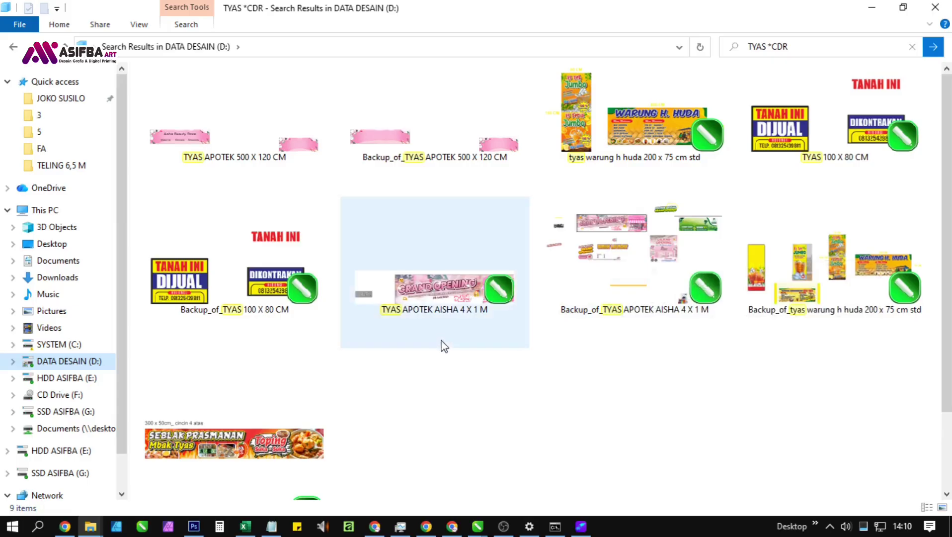
double_click(435, 297)
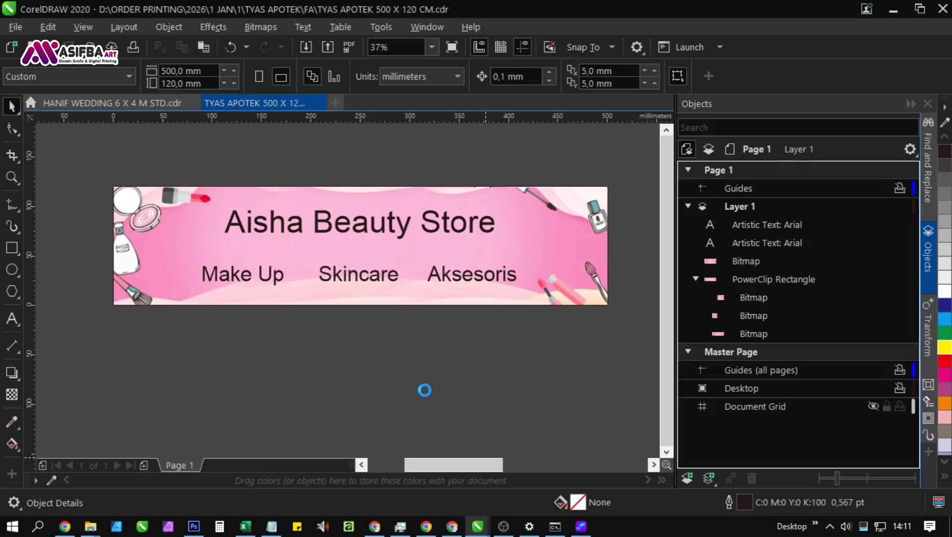
Step: Relaunch CorelDRAW and open "TYAS APOTEK AISHA 4 X 1 M" from the File Explorer search results
key(alt+Tab)
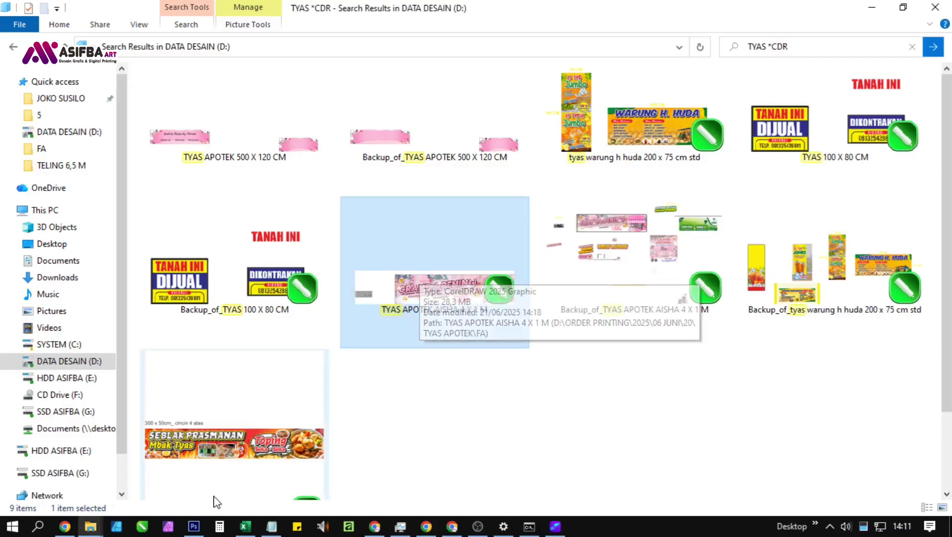
click(142, 529)
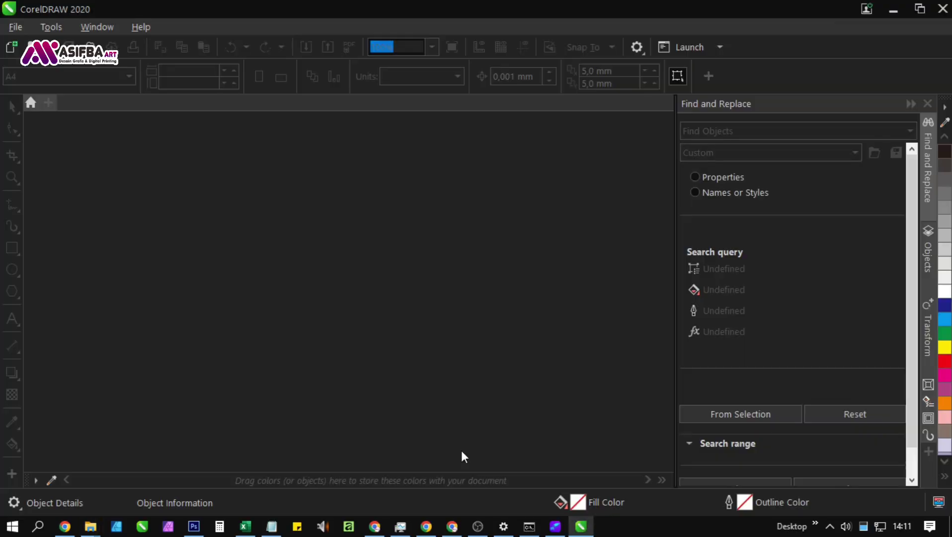
key(alt+Tab)
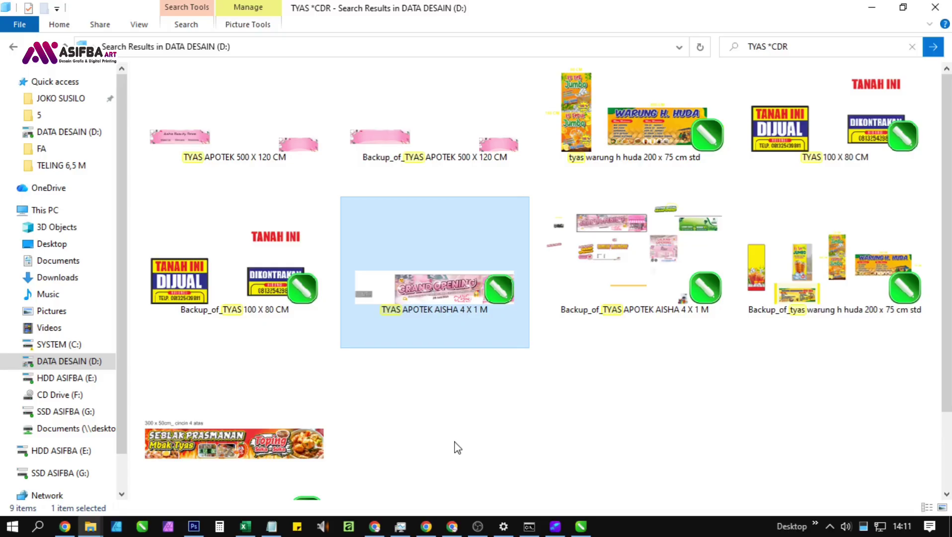
double_click(420, 302)
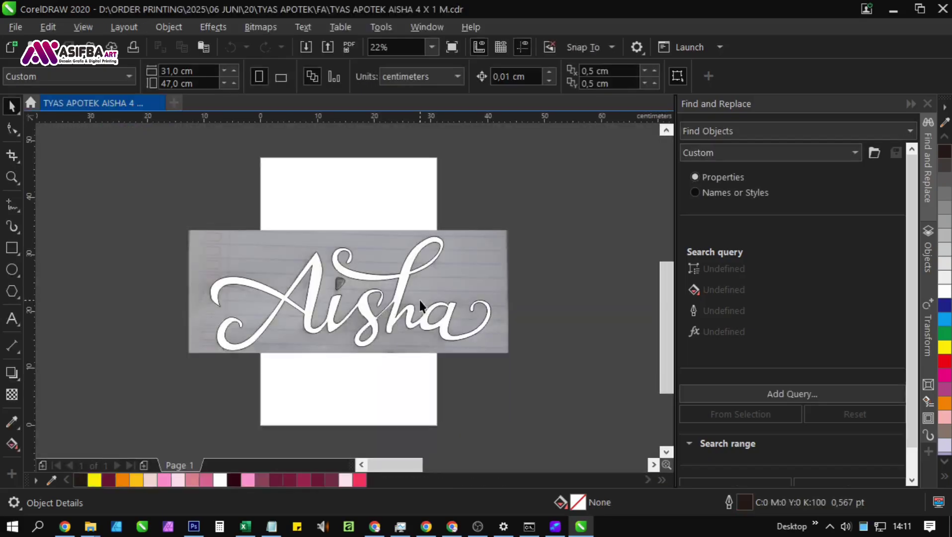
Step: Ungroup the 400 x 100 cm Grand Opening banner that contains the Aisha Beauty Store logo
scroll(231, 256, down, 5)
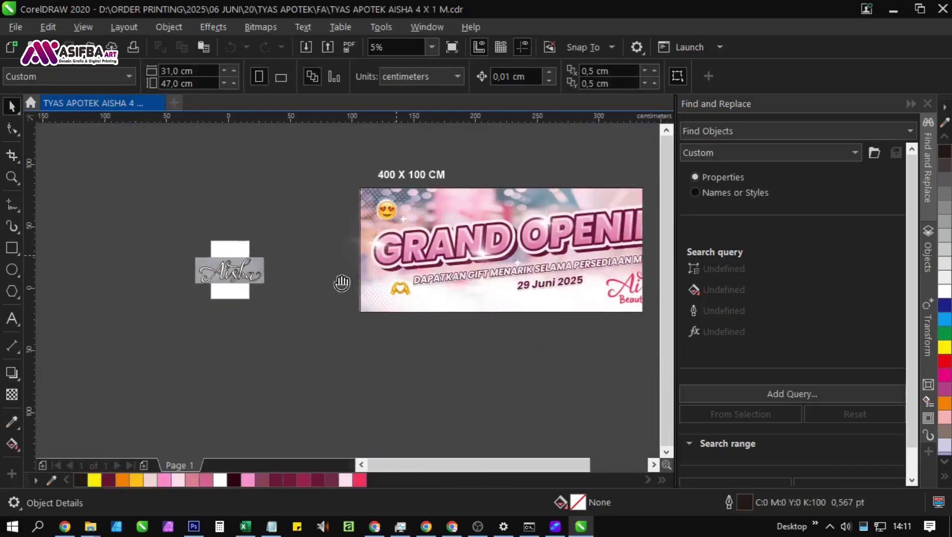
scroll(236, 291, right, 3)
click(343, 318)
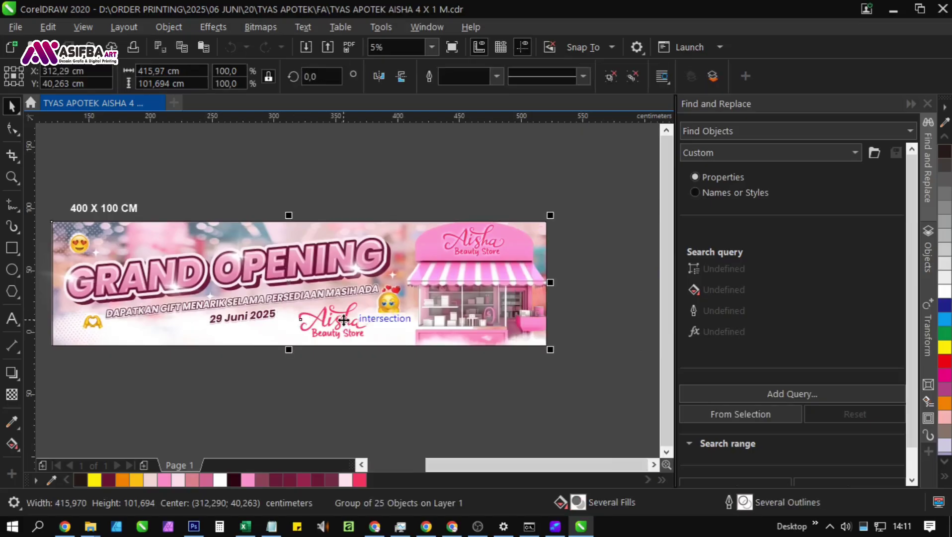
click(610, 77)
Step: Switch to File Explorer, browse to the folder 1 JAN\1\TYAS APOTEK\FA and open the drawing "TYAS APOTEK 500 X 120 CM"
key(alt+Tab)
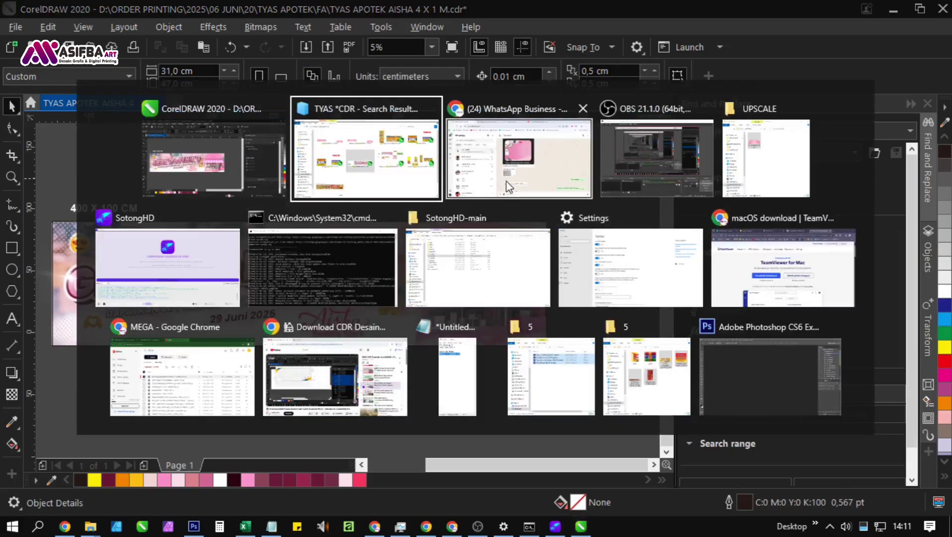
key(alt+Tab)
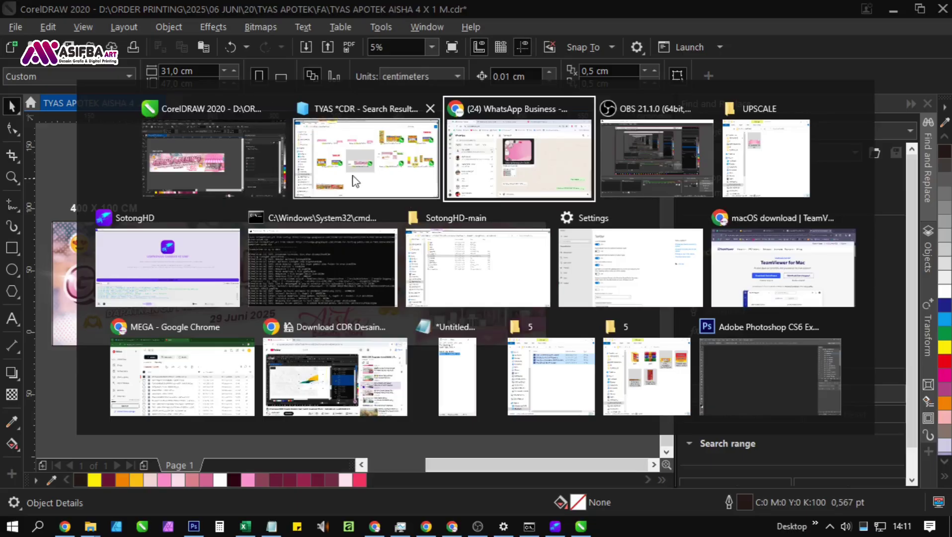
click(621, 387)
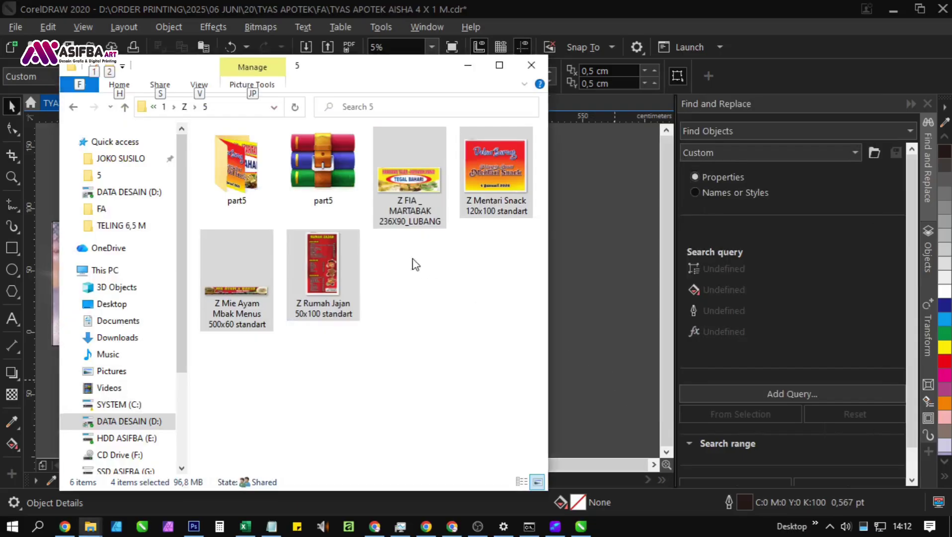
click(164, 107)
click(171, 107)
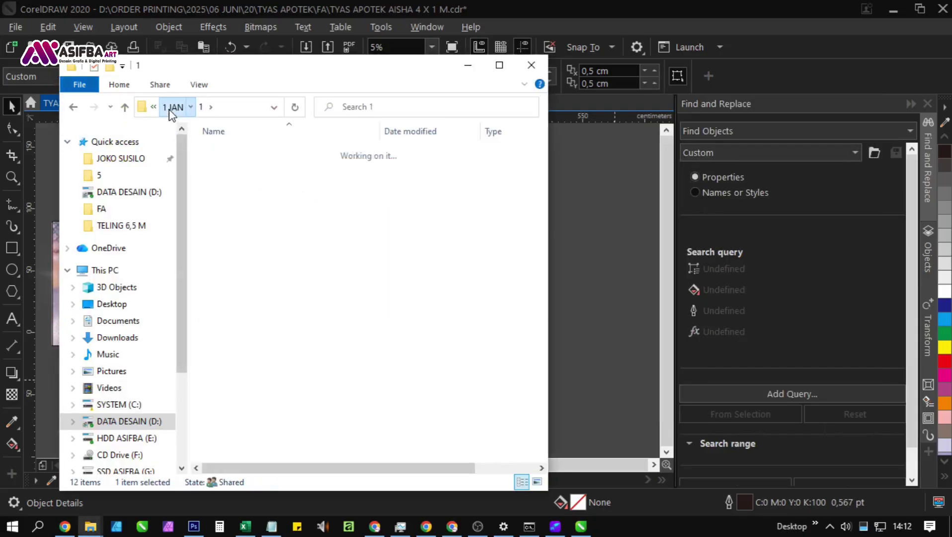
double_click(228, 151)
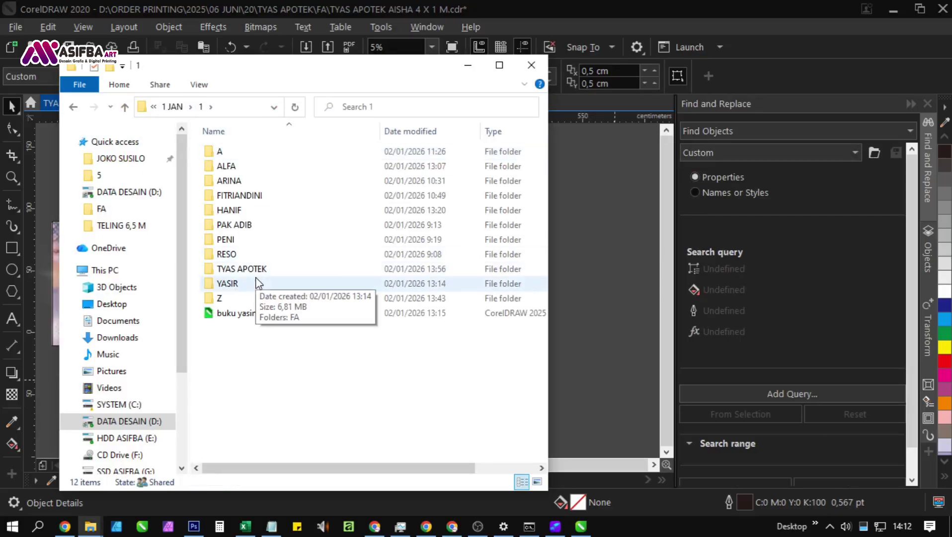
double_click(255, 269)
double_click(243, 151)
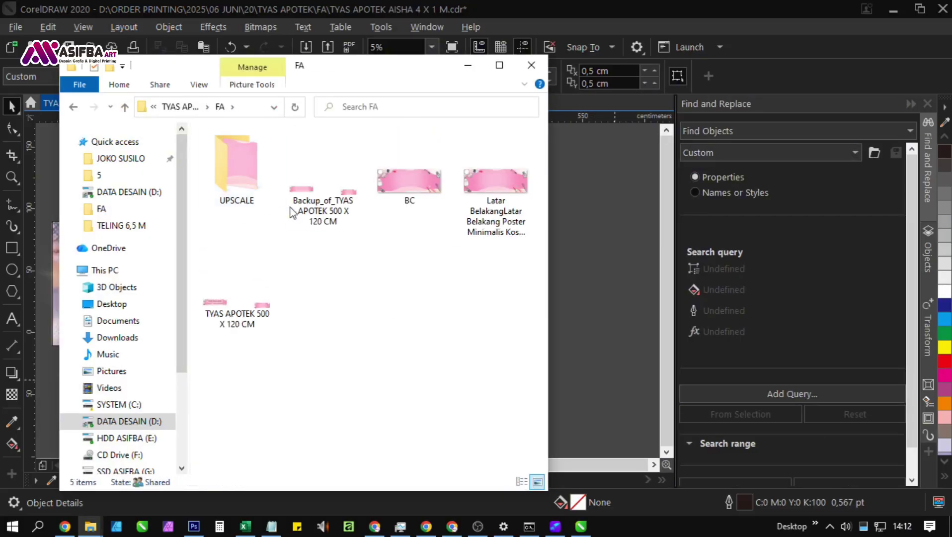
double_click(237, 311)
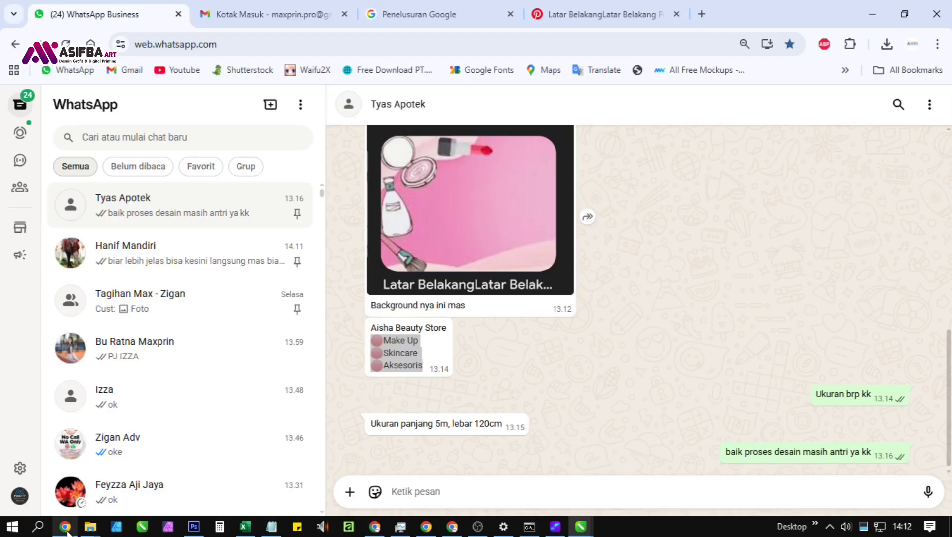
Step: Switch to the customer's WhatsApp chat, check the requested banner text and size, and return to CorelDRAW
click(64, 526)
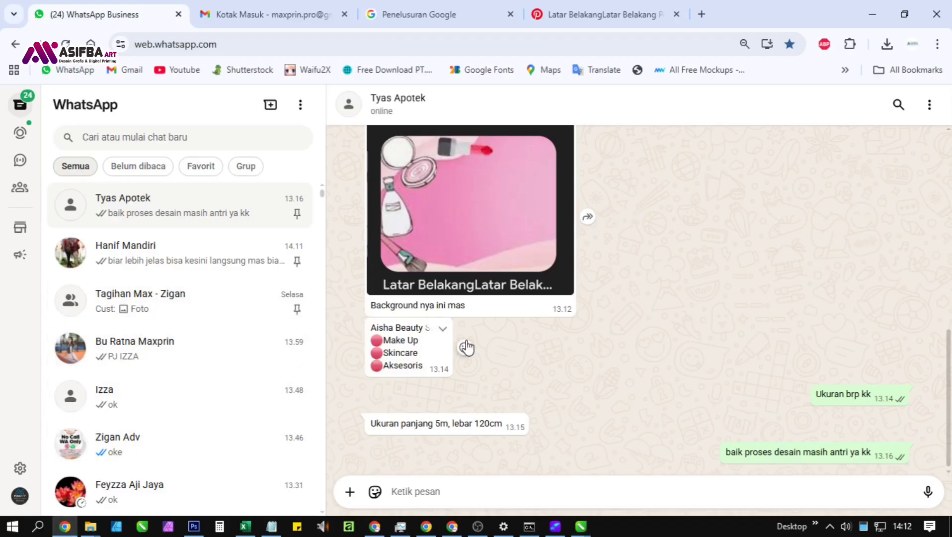
click(466, 346)
key(alt+Tab)
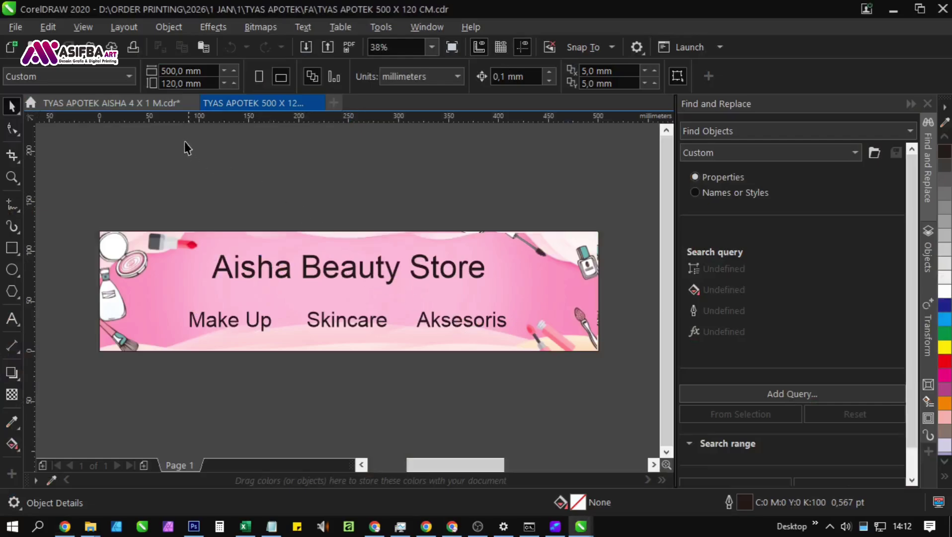
Step: Copy the Aisha Beauty Store logo from the Grand Opening banner and paste it into the 500 x 120 cm drawing
click(120, 102)
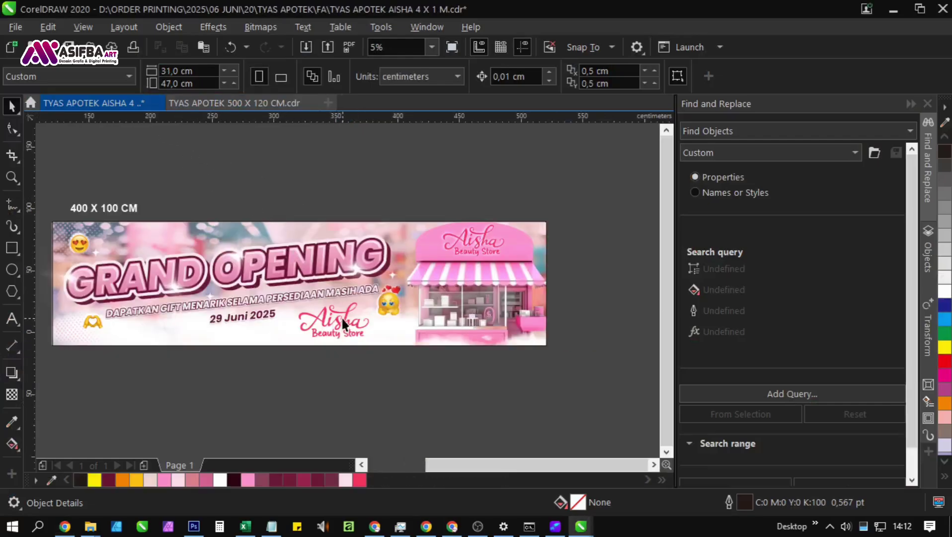
drag(345, 326, 350, 354)
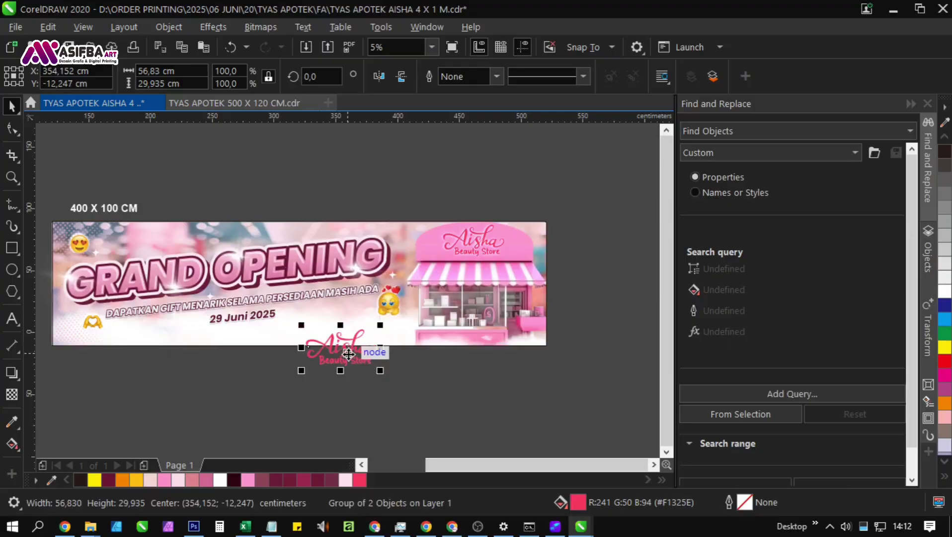
key(ctrl+z)
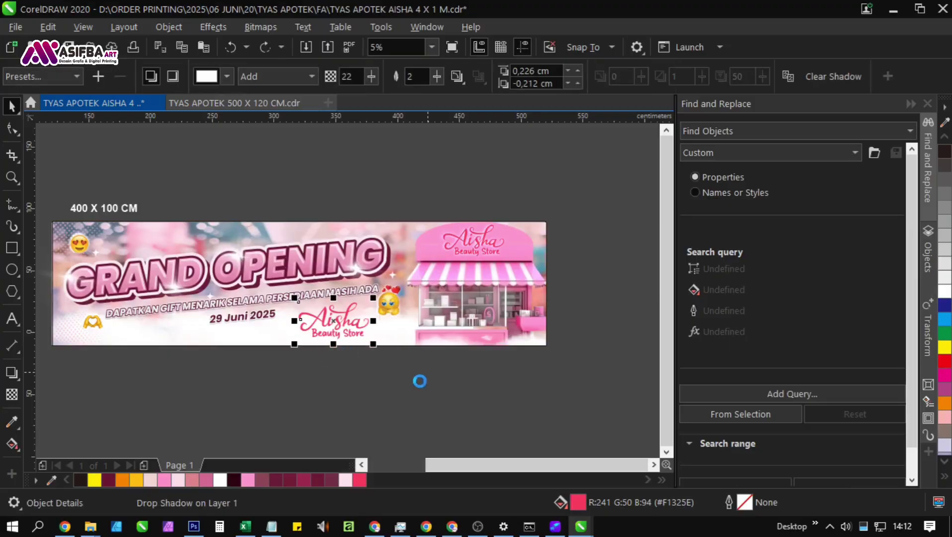
click(422, 399)
click(231, 105)
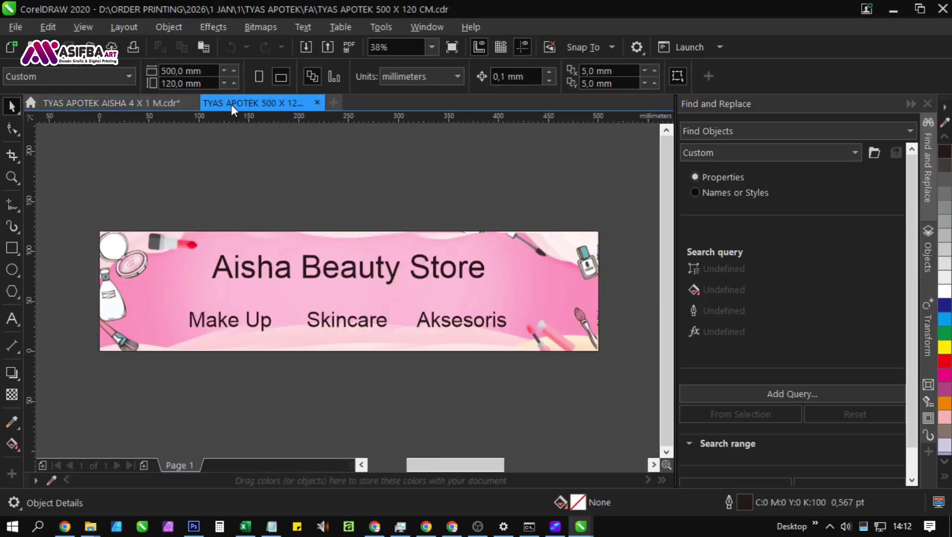
right_click(283, 182)
click(333, 313)
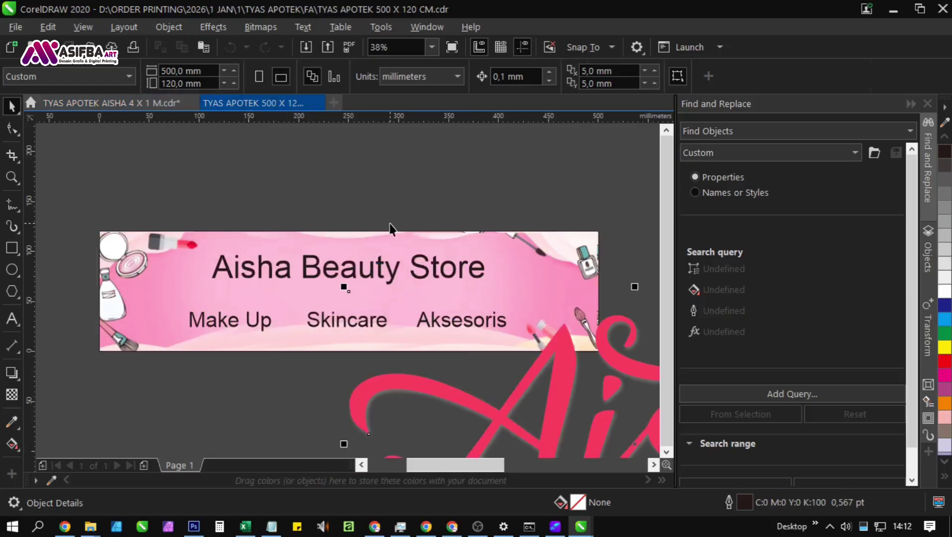
Step: Scale the pasted logo down to about 189 mm wide and place it above the banner
scroll(338, 258, down, 4)
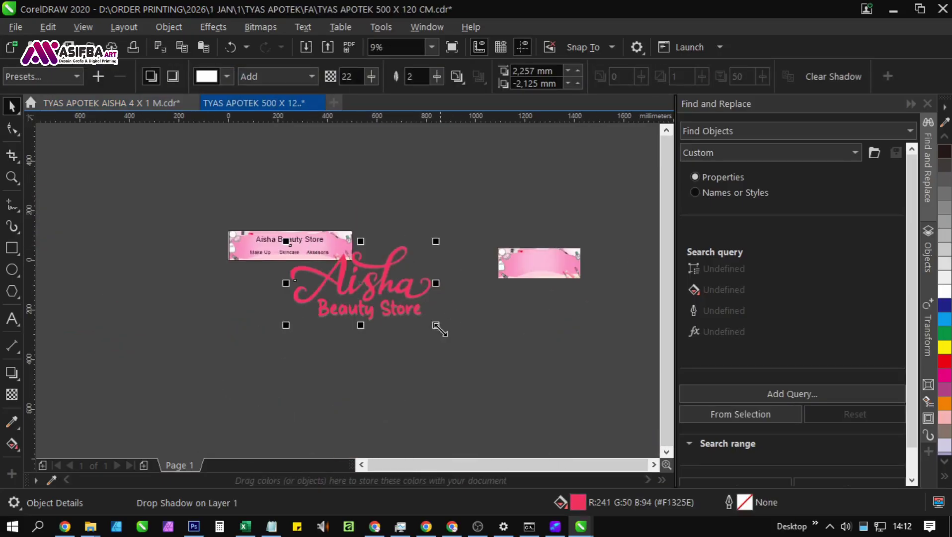
drag(436, 324, 329, 265)
scroll(345, 310, up, 2)
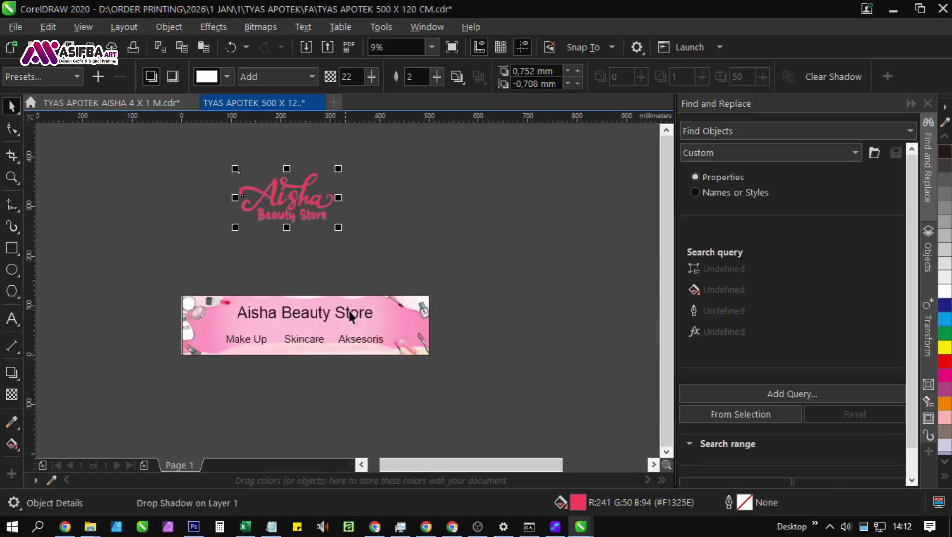
Step: Duplicate the banner with its text directly below, and move the plain "Aisha Beauty Store" text off the upper banner
click(461, 369)
drag(467, 379, 164, 285)
drag(269, 331, 277, 289)
drag(278, 292, 279, 365)
right_click(279, 366)
click(507, 312)
click(333, 281)
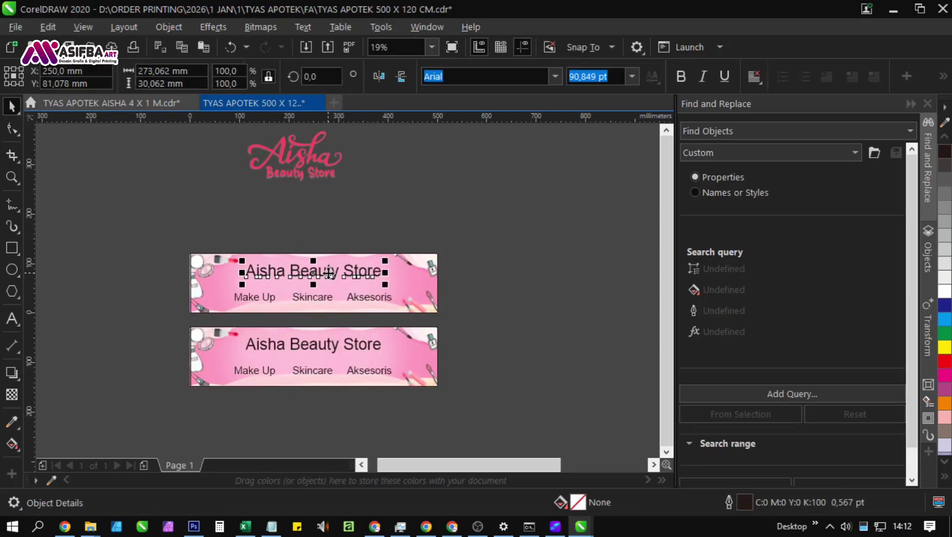
drag(333, 279, 354, 238)
Step: Break the logo's drop shadow apart from the lettering and delete the shadow
click(304, 164)
scroll(305, 163, up, 2)
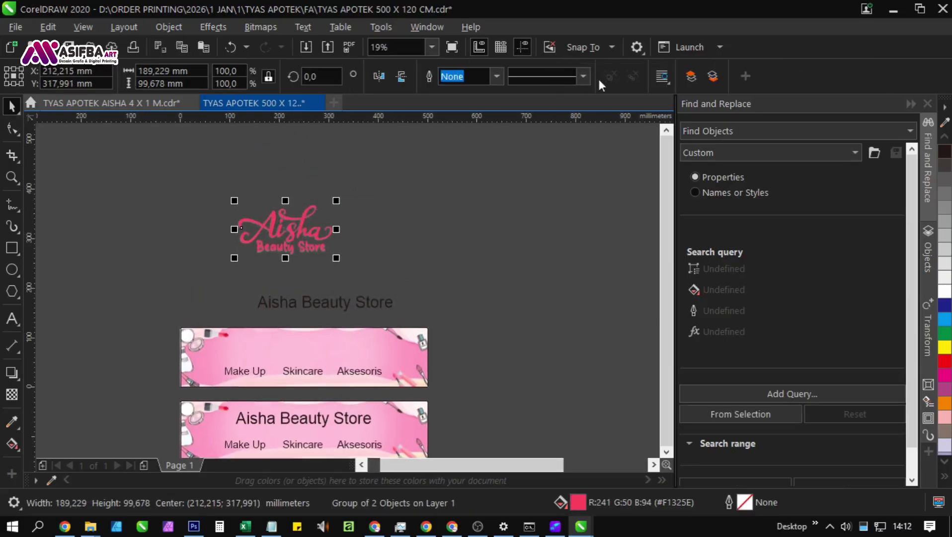
scroll(291, 220, up, 4)
click(12, 372)
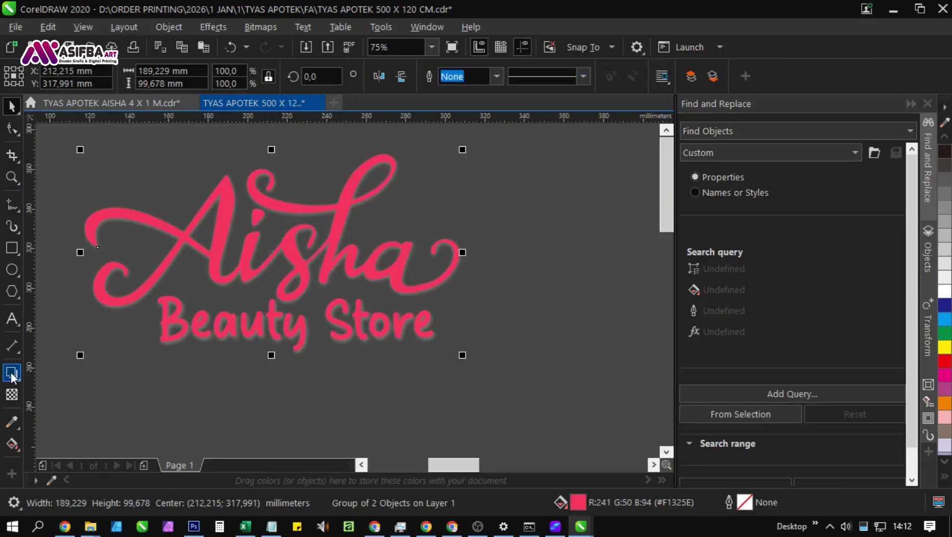
drag(272, 252, 378, 352)
click(262, 276)
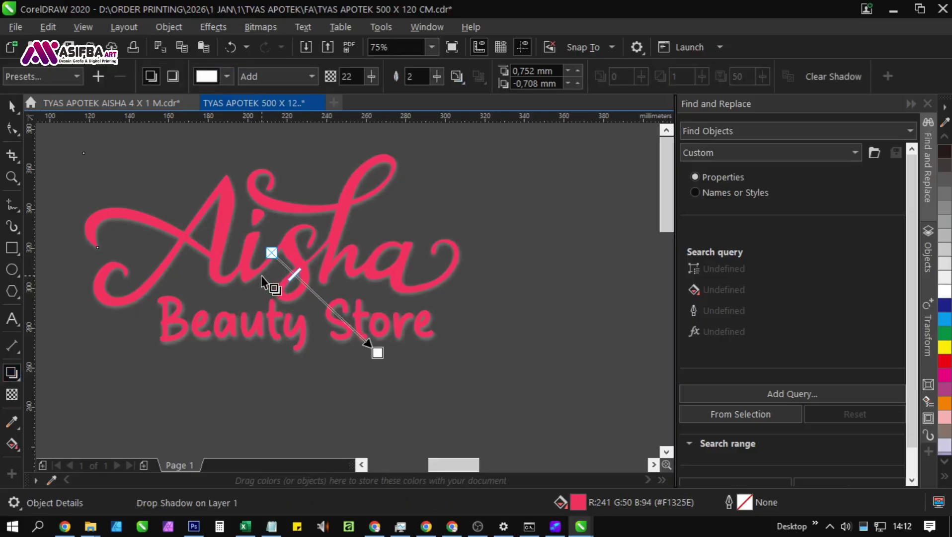
key(ctrl+k)
key(space)
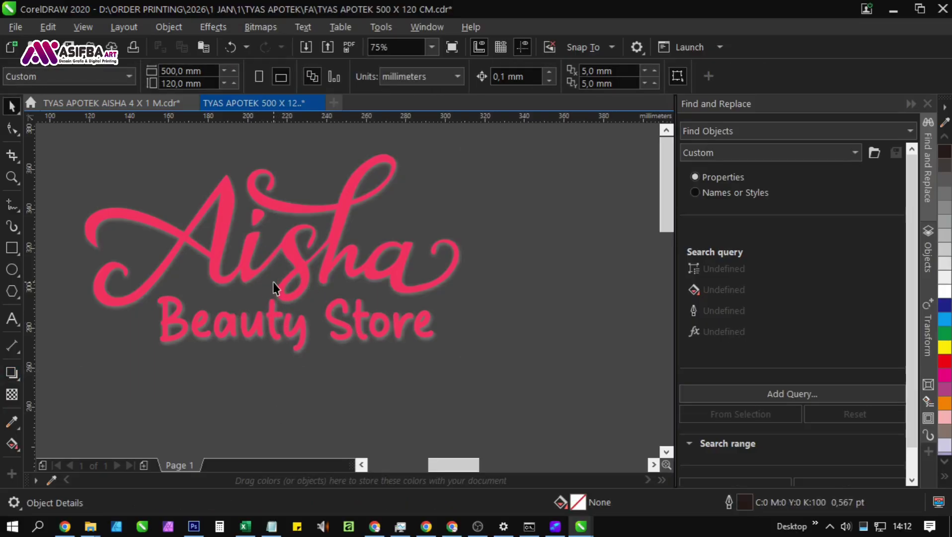
drag(273, 282, 351, 281)
key(Delete)
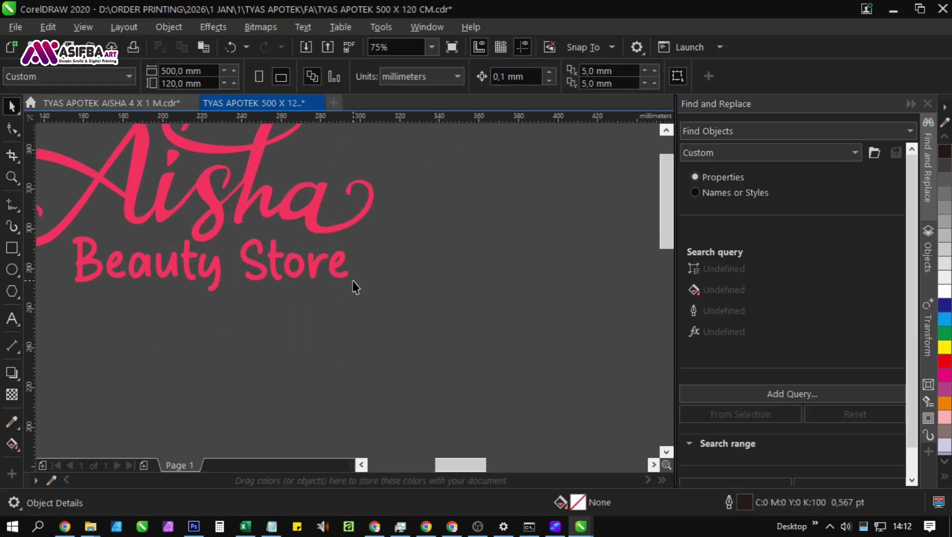
Step: Ungroup the logo to try "Beauty Store" beside "Aisha", and regroup the two parts in their original arrangement
click(279, 280)
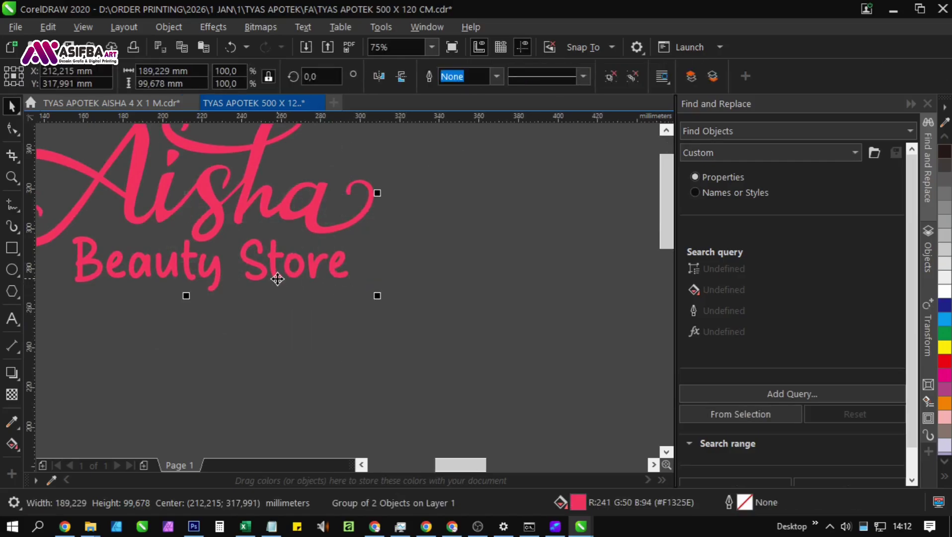
click(608, 76)
click(440, 245)
drag(262, 274, 596, 215)
drag(359, 285, 357, 248)
scroll(357, 247, down, 1)
scroll(359, 252, down, 3)
click(290, 184)
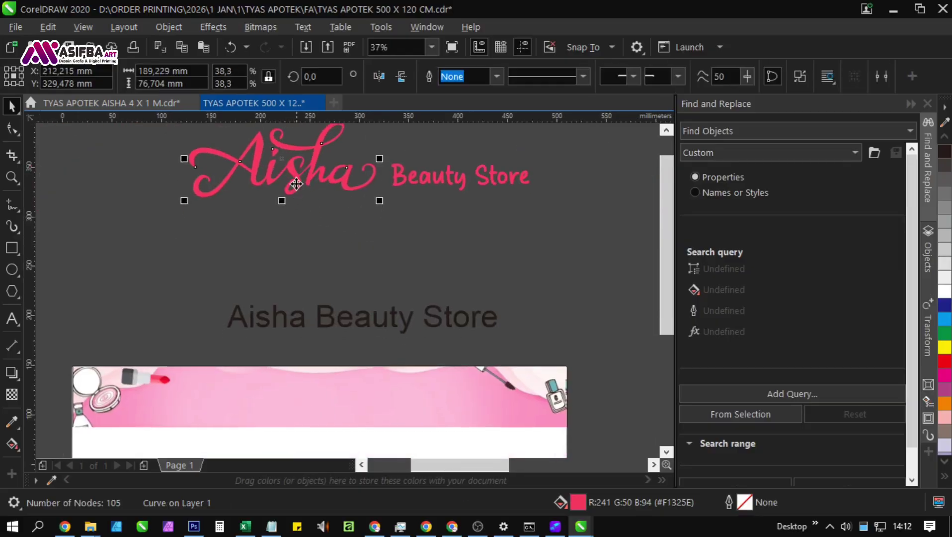
drag(300, 177, 282, 262)
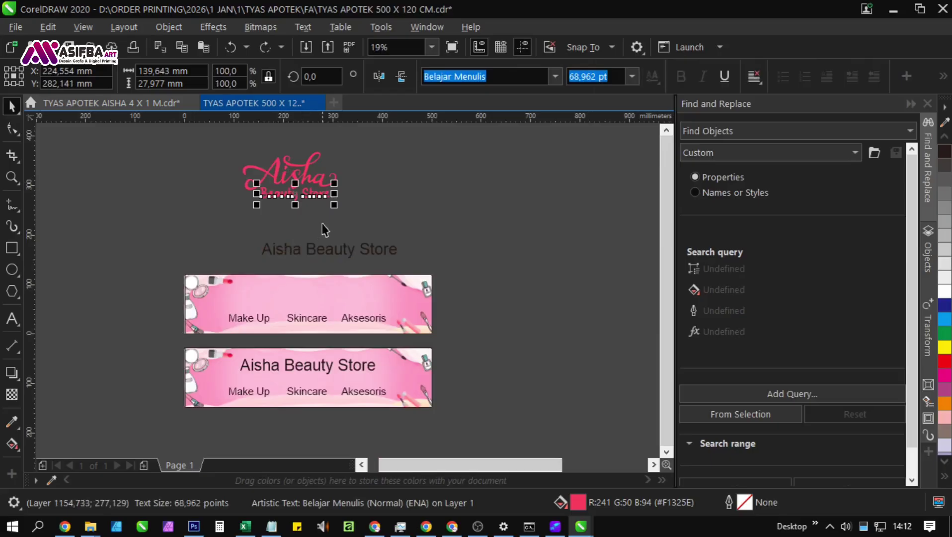
drag(366, 220, 213, 149)
key(ctrl+g)
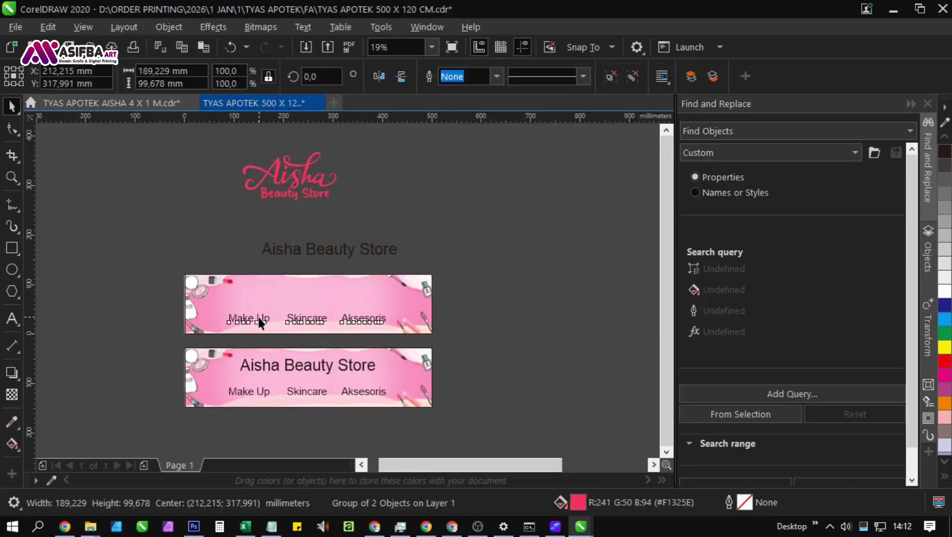
Step: Move the Make Up, Skincare and Aksesoris texts off the upper banner and place the logo on the banner's left half
drag(258, 317, 497, 263)
click(320, 186)
drag(320, 186, 280, 308)
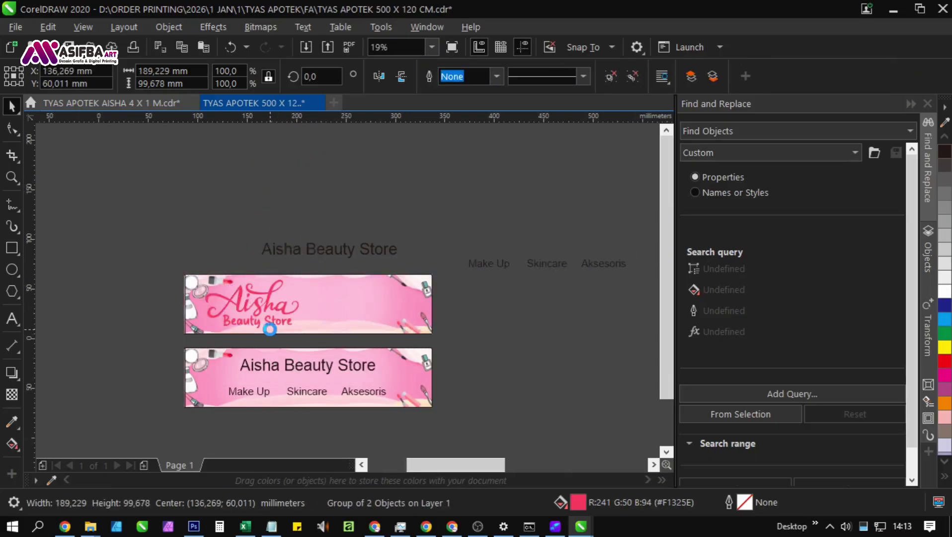
scroll(302, 346, up, 2)
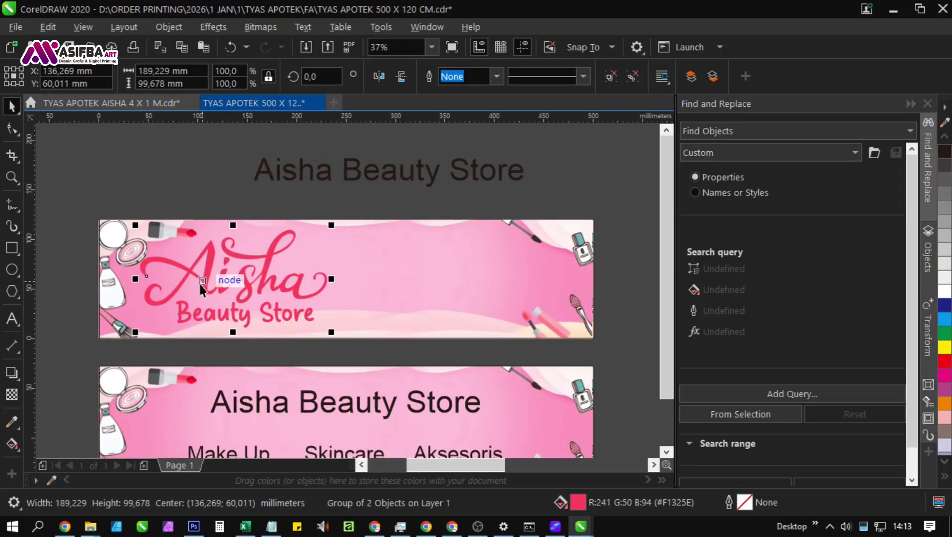
scroll(200, 284, up, 2)
drag(206, 289, 214, 298)
drag(302, 273, 234, 312)
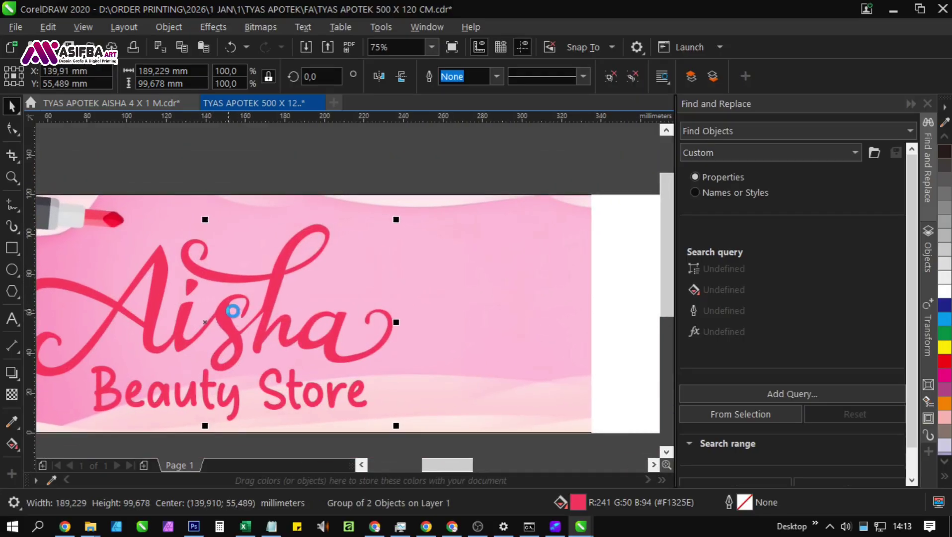
Step: Give the logo a 16 pt white outline with rounded corners, placed behind the fill
right_click(939, 296)
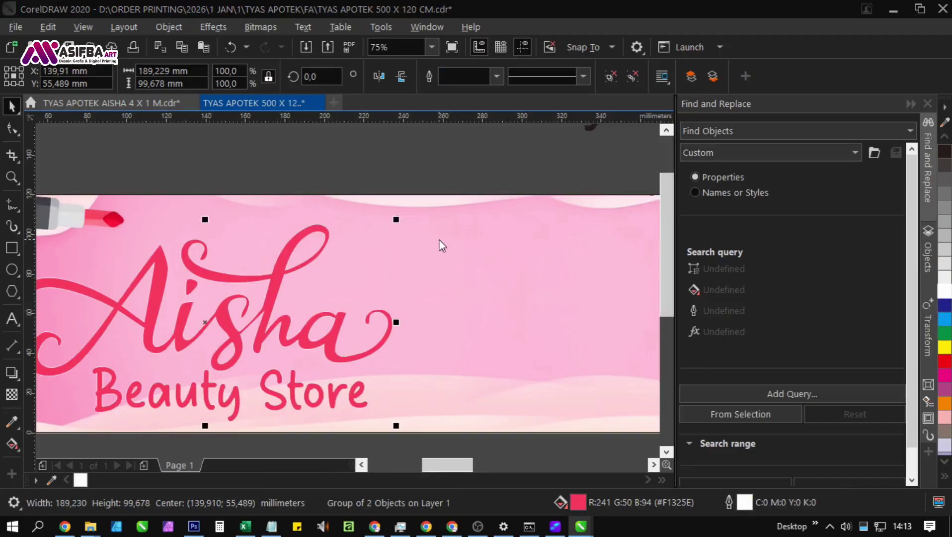
key(F12)
click(519, 322)
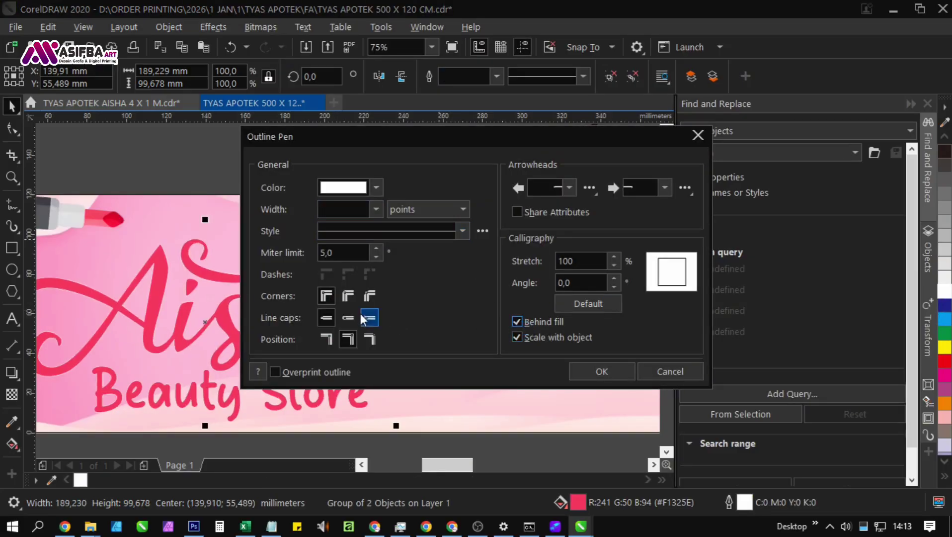
click(349, 298)
click(376, 209)
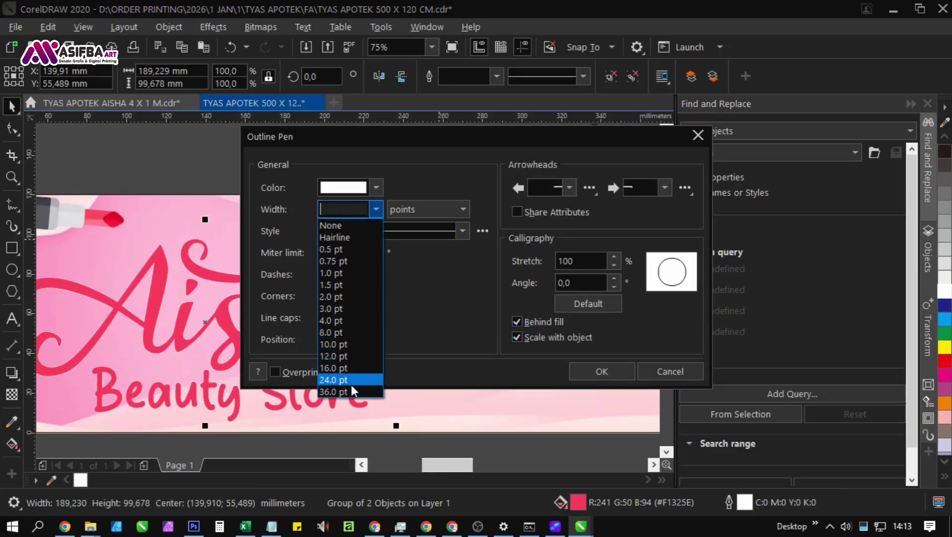
click(351, 391)
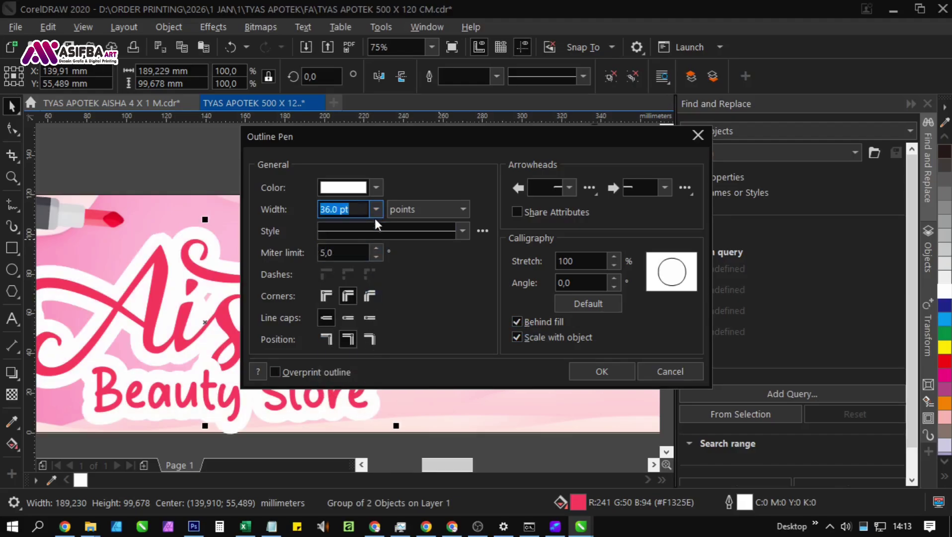
click(376, 210)
click(341, 387)
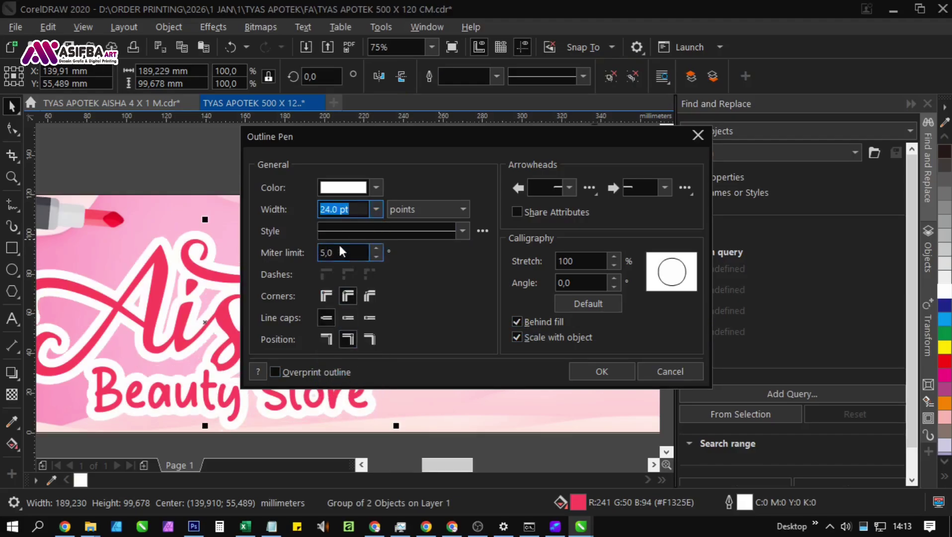
click(376, 209)
click(330, 359)
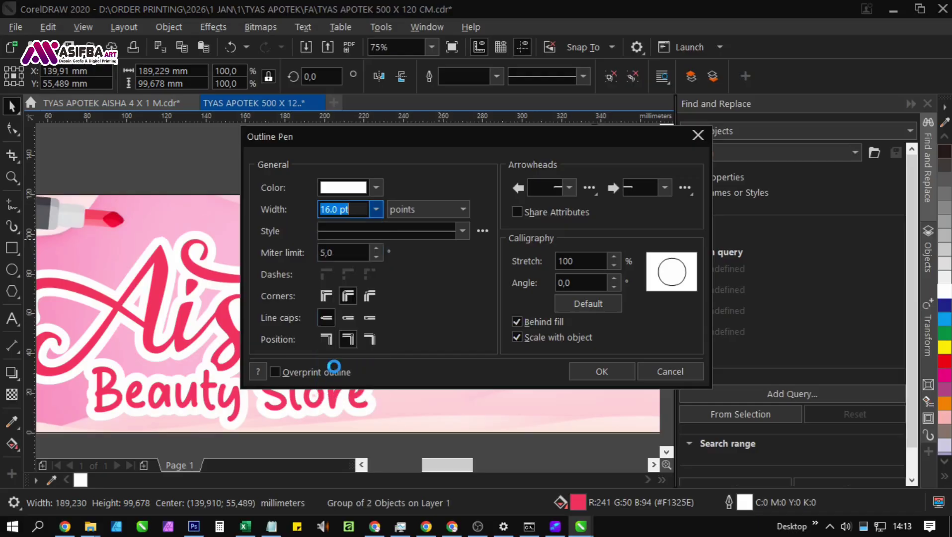
click(599, 372)
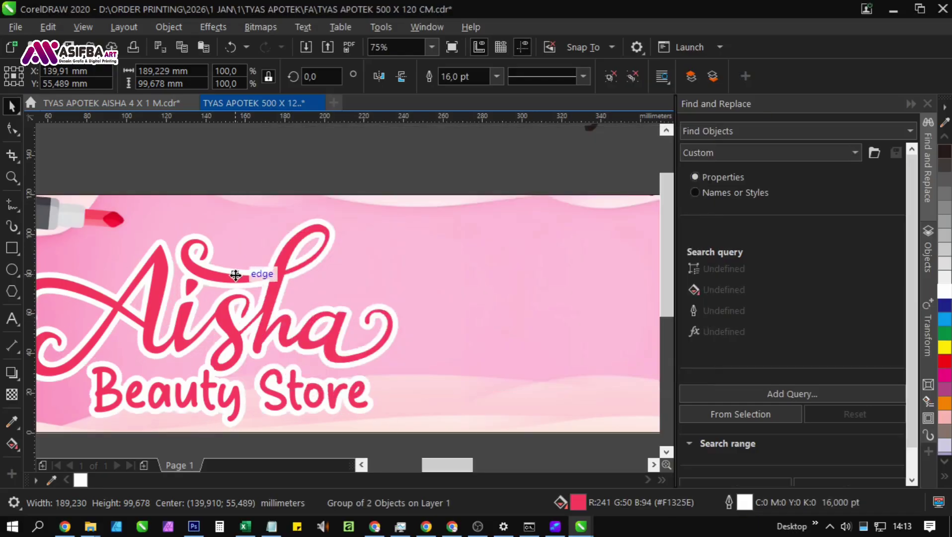
Step: Duplicate the outlined logo with an offset of about 20 mm to the right and 5 mm down
scroll(239, 272, down, 2)
click(216, 218)
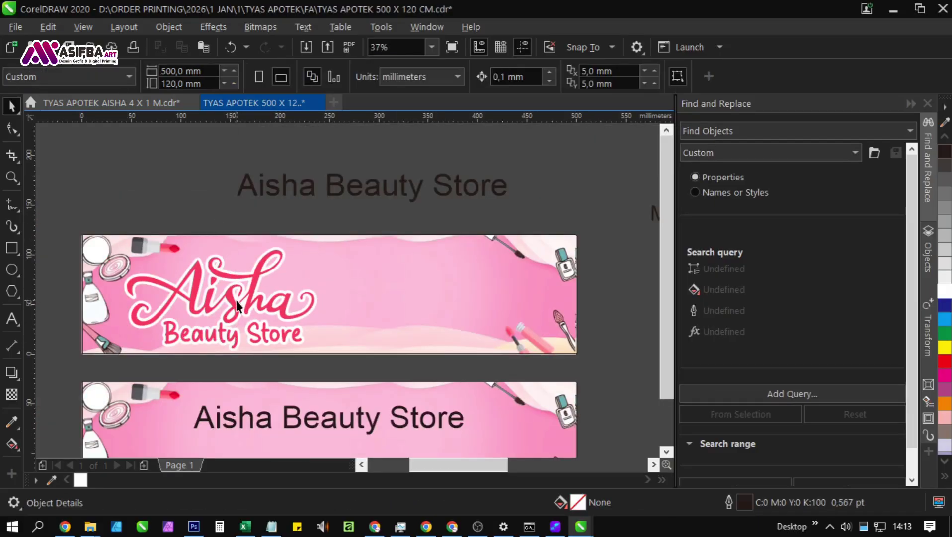
drag(236, 304, 255, 308)
right_click(255, 308)
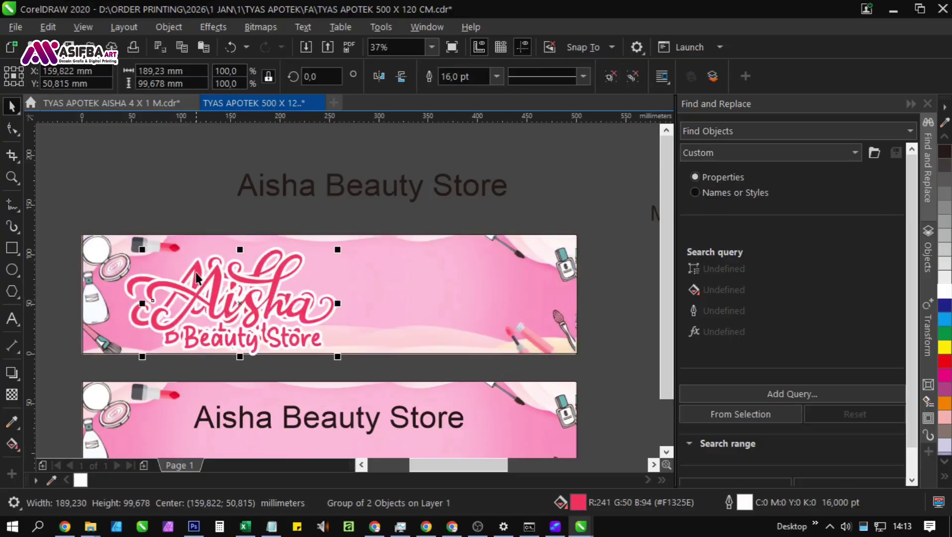
Step: Select the rear copy of the logo in the object list and change its outline colour to red
shift+click(195, 269)
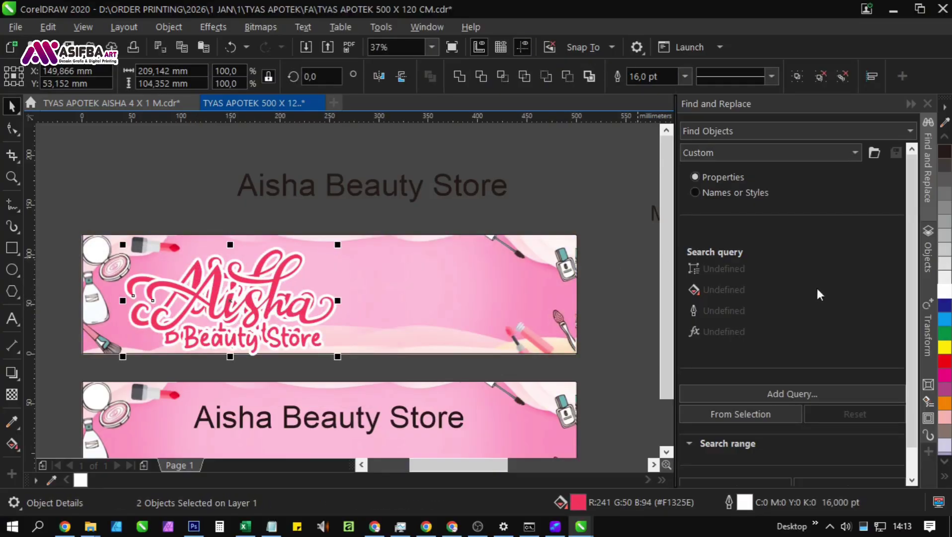
click(928, 255)
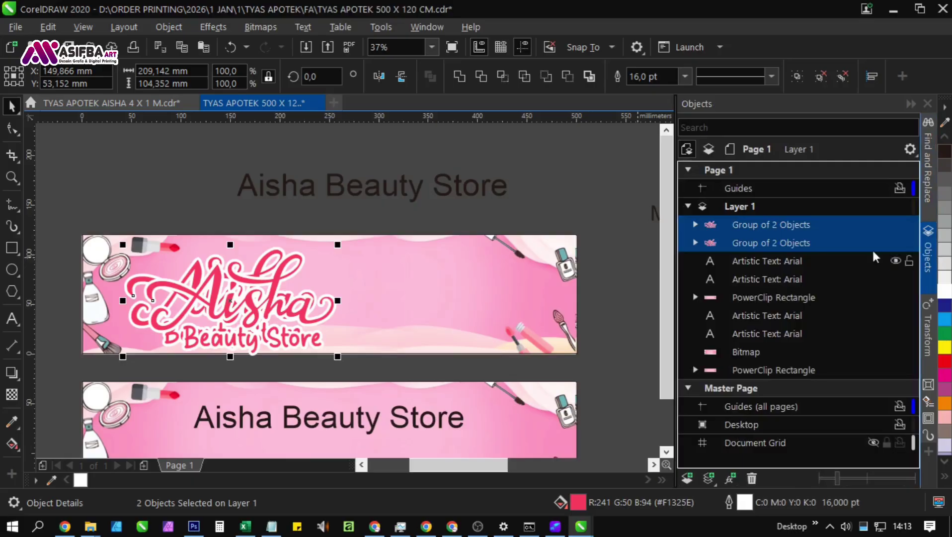
click(790, 243)
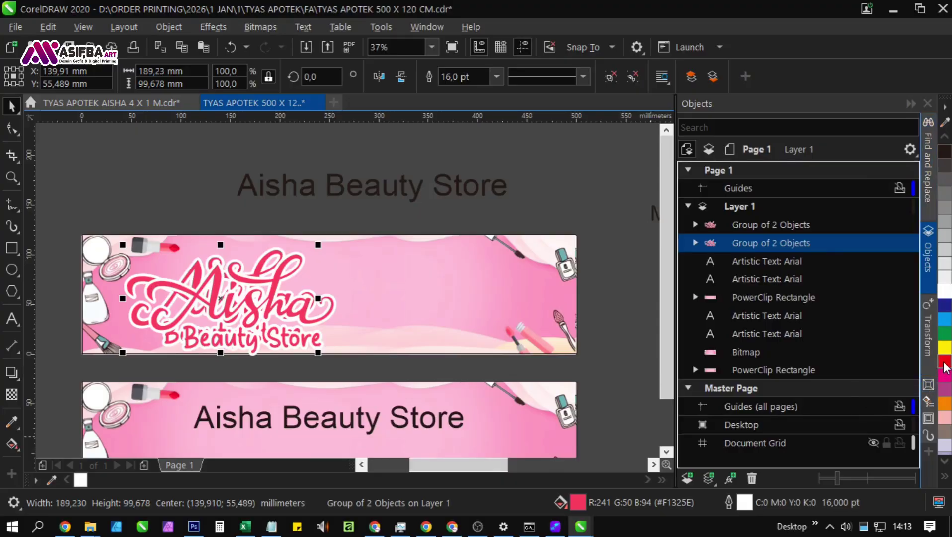
right_click(945, 363)
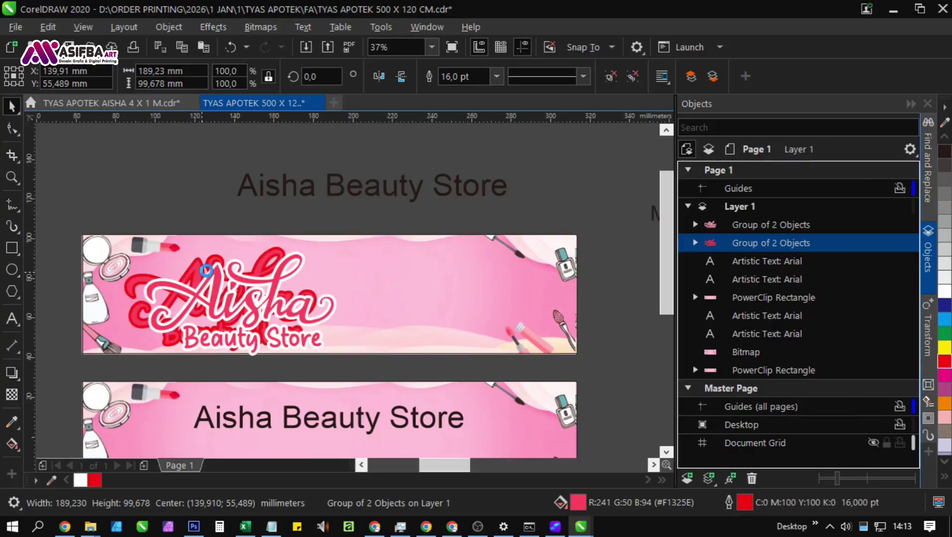
Step: Move the red-outlined rear logo copy directly behind the white-outlined logo, offset slightly right and down as a shadow
scroll(233, 326, up, 2)
drag(234, 327, 283, 343)
scroll(293, 340, up, 2)
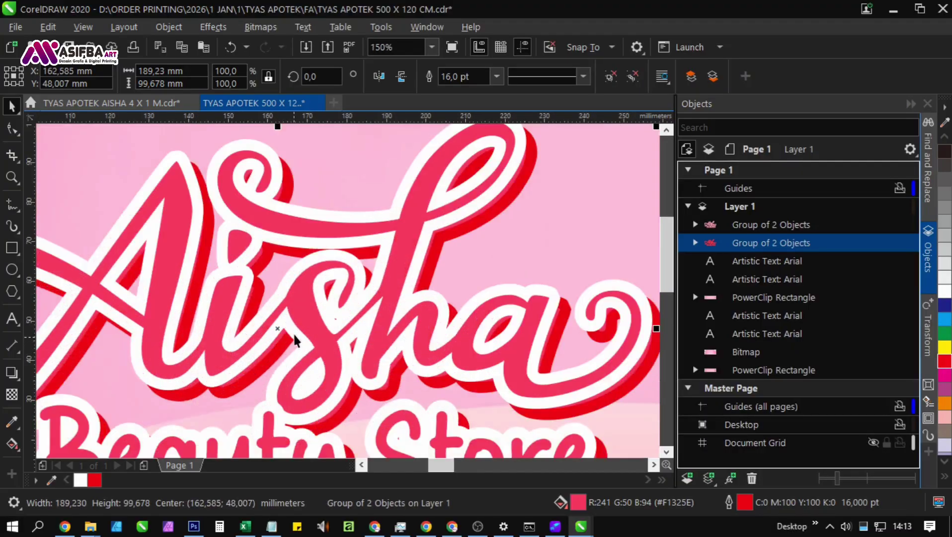
Step: Change the rear logo copy's outline colour to dark red, C41 M100 Y100 K7
double_click(744, 506)
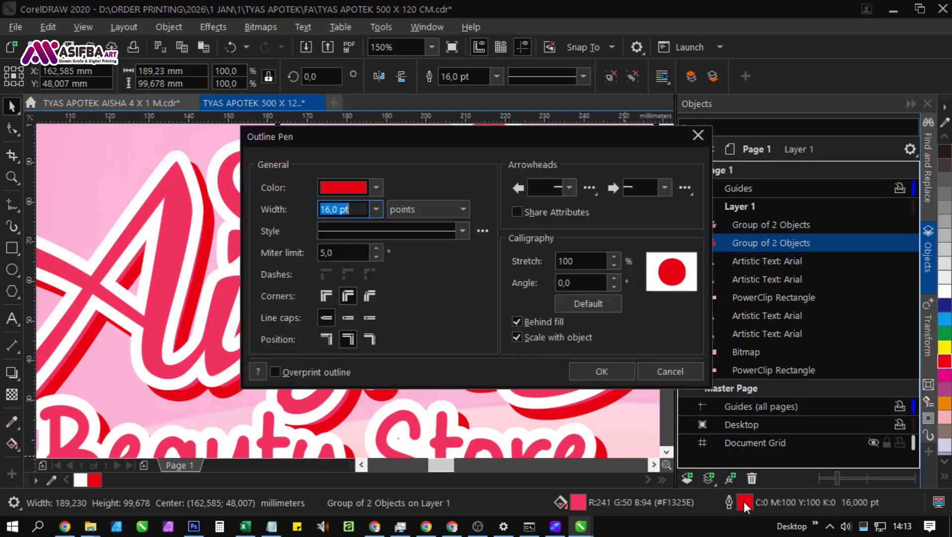
click(375, 189)
click(332, 219)
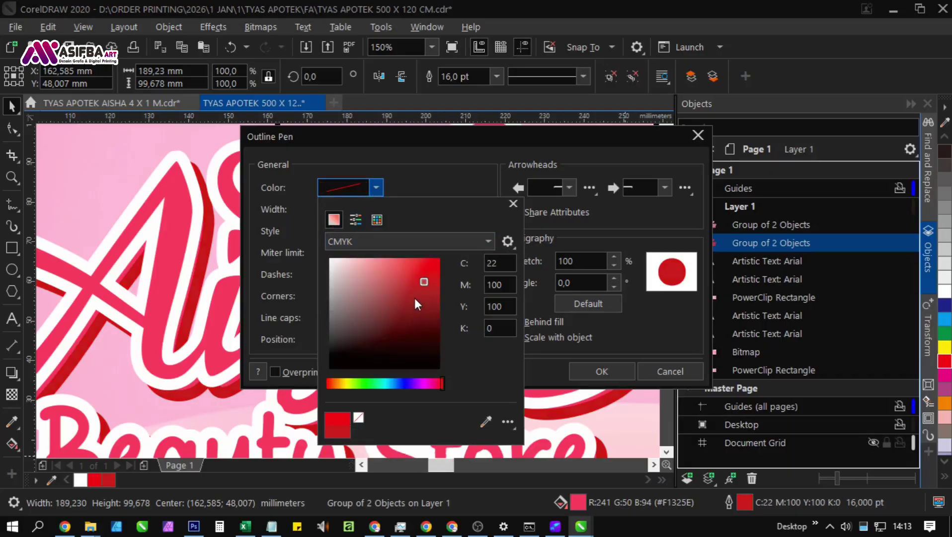
click(407, 296)
click(587, 372)
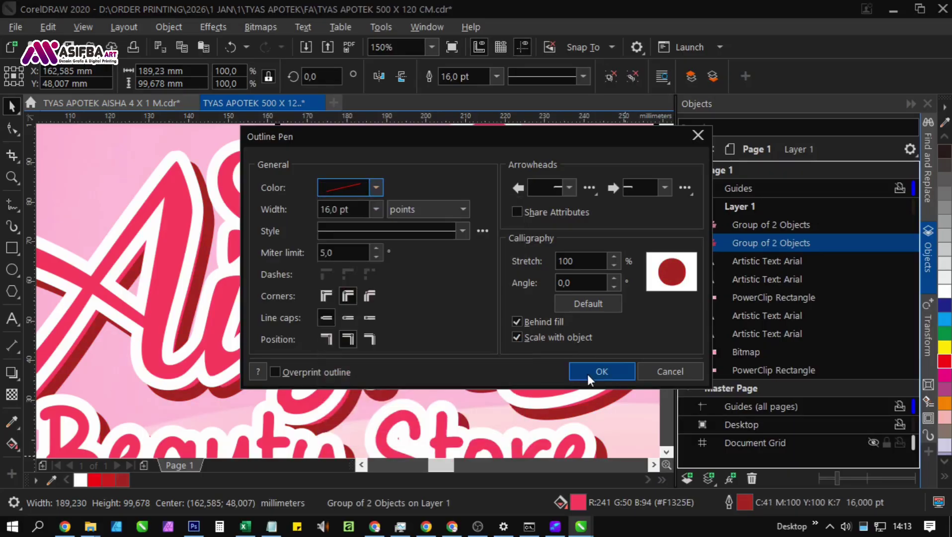
click(588, 369)
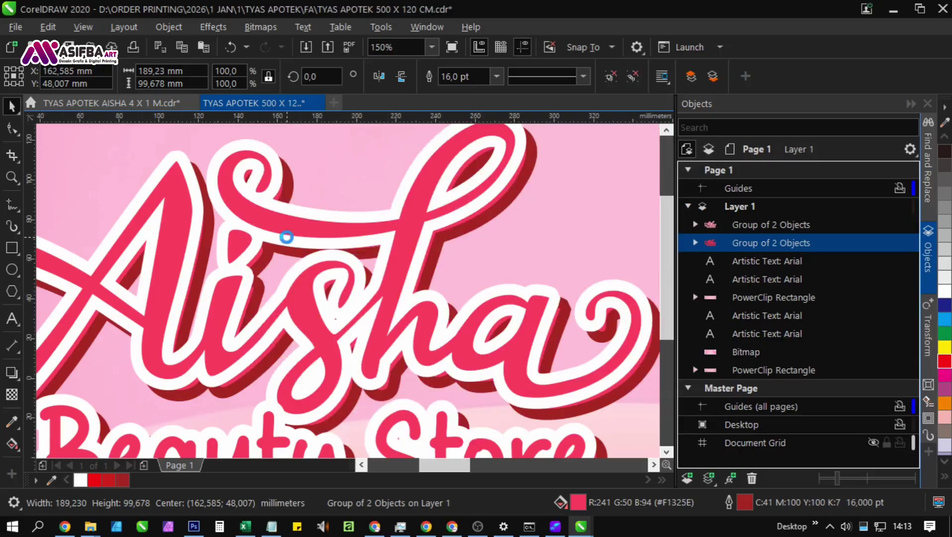
Step: Nudge the front white-outlined logo slightly right and down to narrow the visible dark red shadow
scroll(287, 237, down, 2)
click(358, 249)
scroll(358, 249, up, 4)
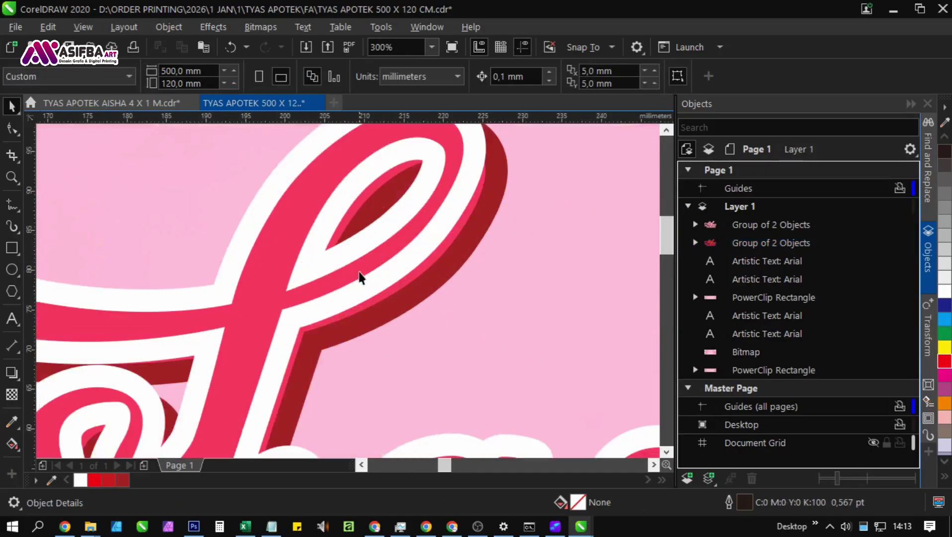
drag(347, 282, 347, 288)
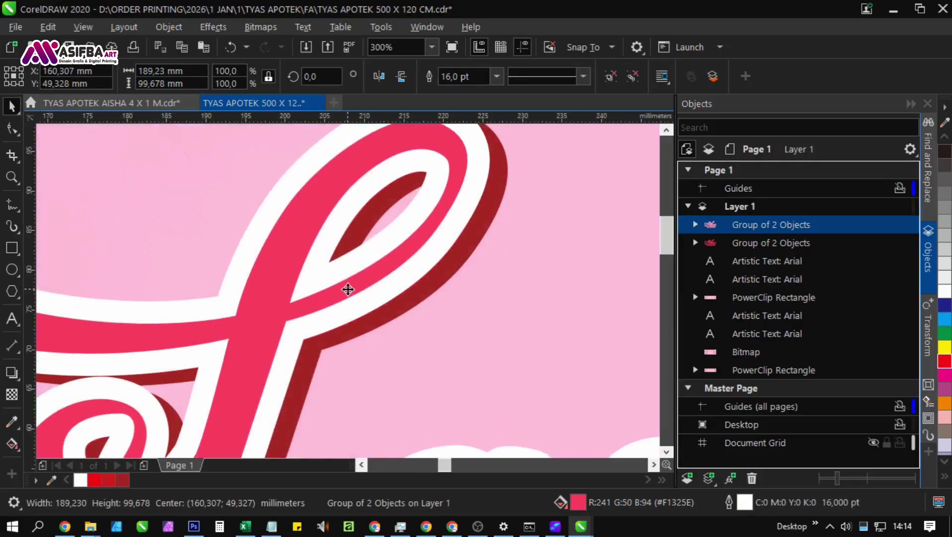
scroll(348, 288, down, 2)
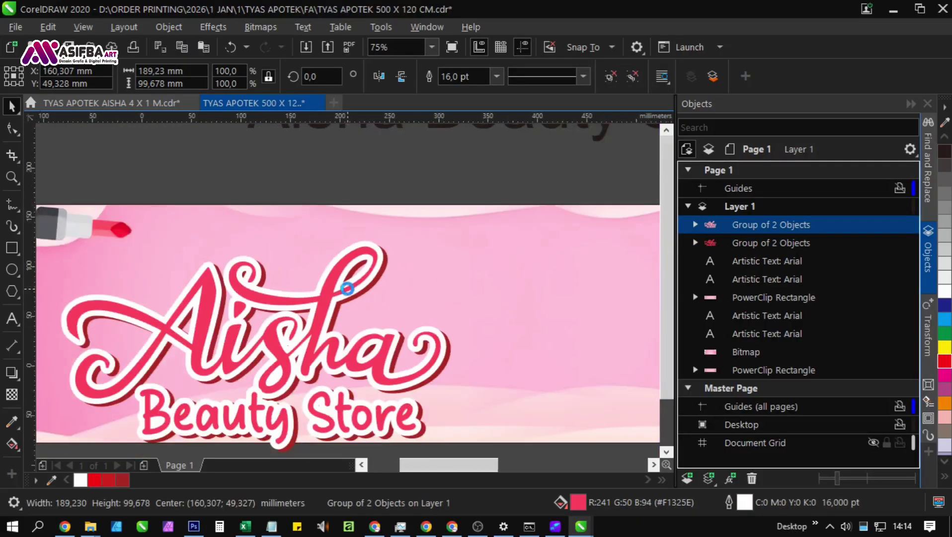
Step: Select both the front logo and its dark red shadow copy and group them
scroll(348, 288, down, 2)
click(240, 229)
drag(172, 234, 434, 389)
key(ctrl+g)
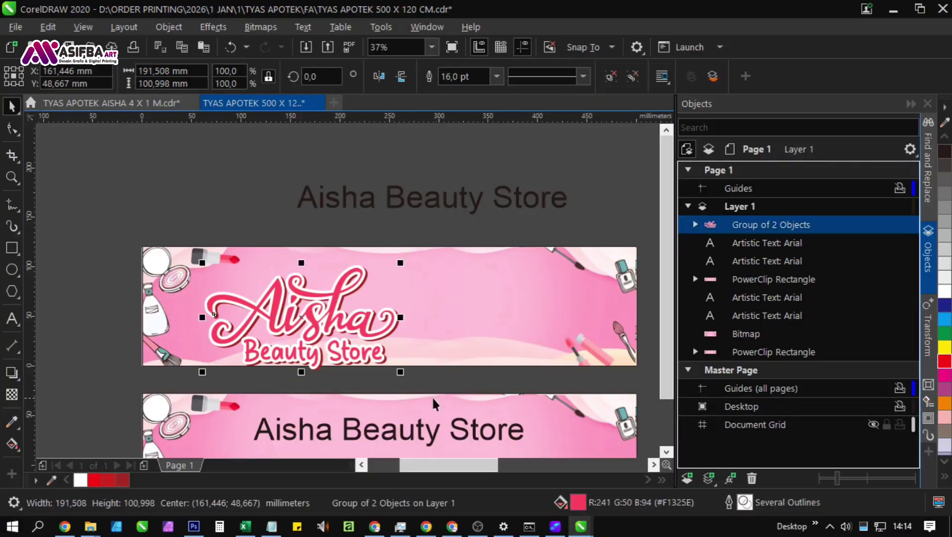
Step: Scale the grouped logo down to about 166 mm wide and move it further left on the upper banner
drag(400, 373, 372, 378)
scroll(269, 311, up, 2)
drag(268, 311, 240, 310)
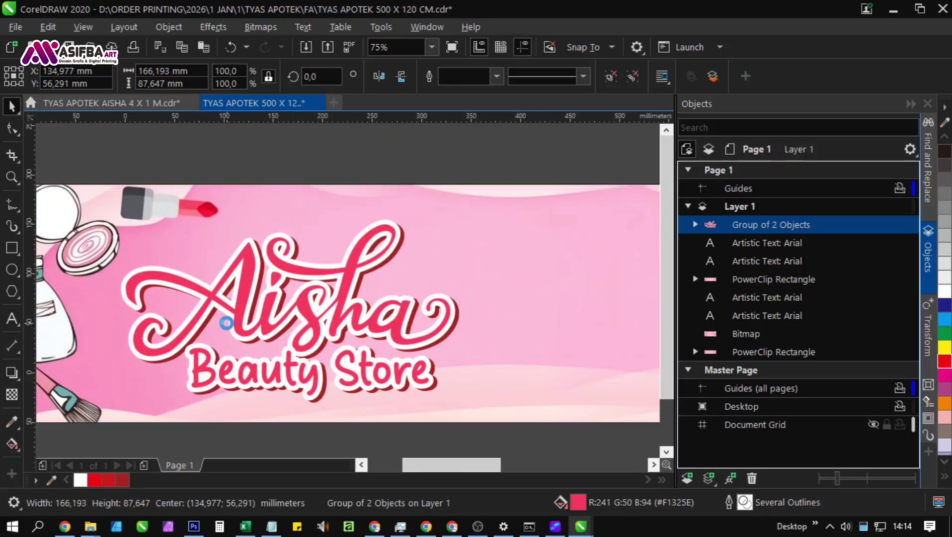
Step: Move the Make Up, Skincare and Aksesoris text from outside the page onto the upper banner, right of the logo
scroll(234, 323, down, 2)
drag(283, 340, 299, 268)
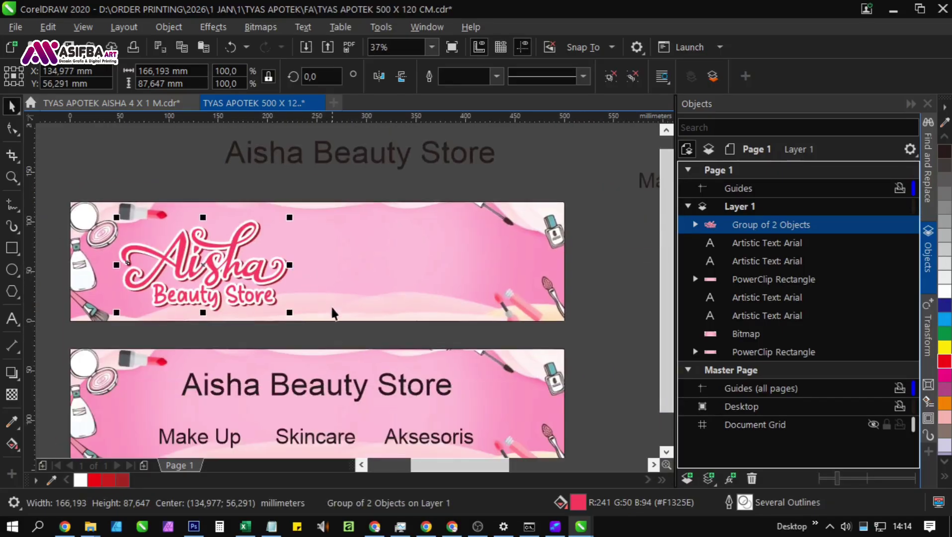
drag(343, 312, 282, 312)
drag(456, 326, 334, 343)
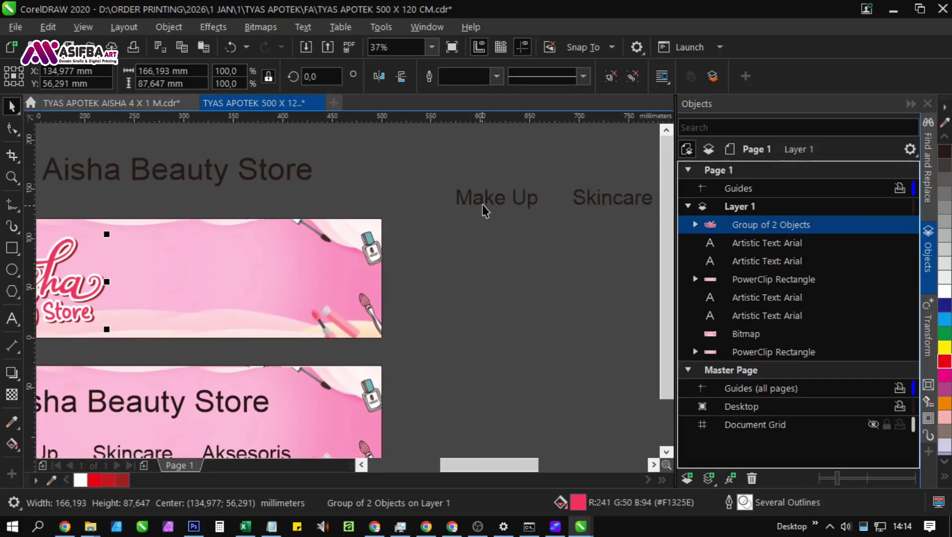
drag(485, 211, 155, 265)
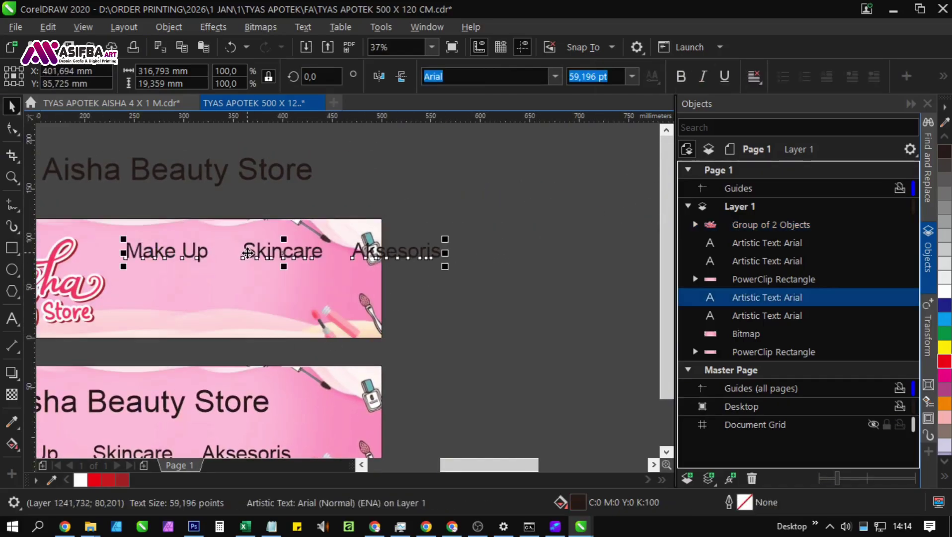
Step: Break the category text into three left-aligned lines: Make Up, Skincare and Aksesoris, removing the gaps between the words
double_click(248, 254)
key(BackSpace)
key(BackSpace)
key(BackSpace)
key(BackSpace)
key(BackSpace)
key(BackSpace)
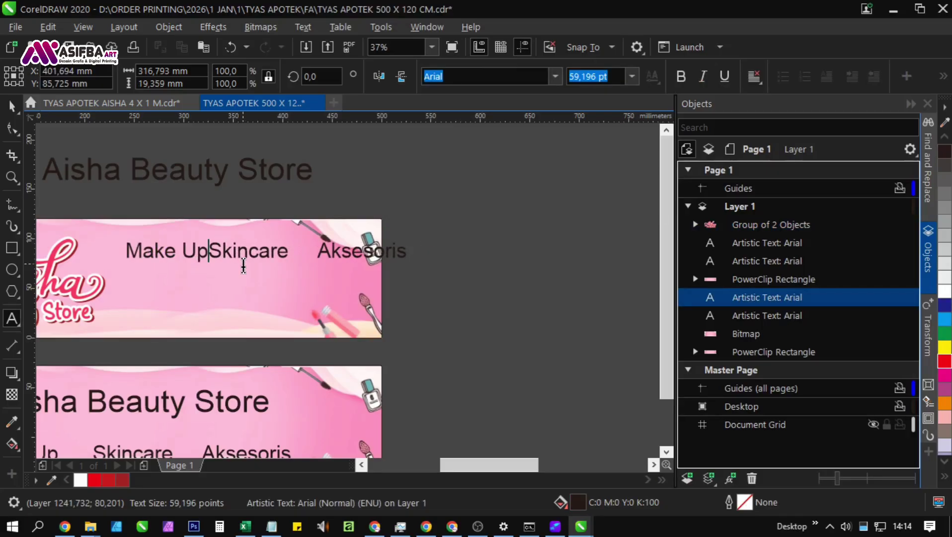
key(Return)
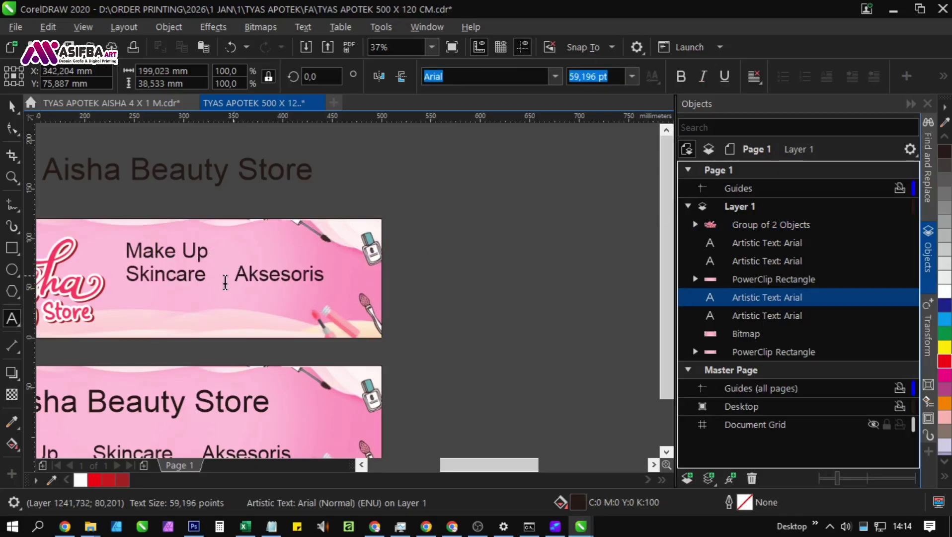
drag(237, 273, 207, 288)
key(Return)
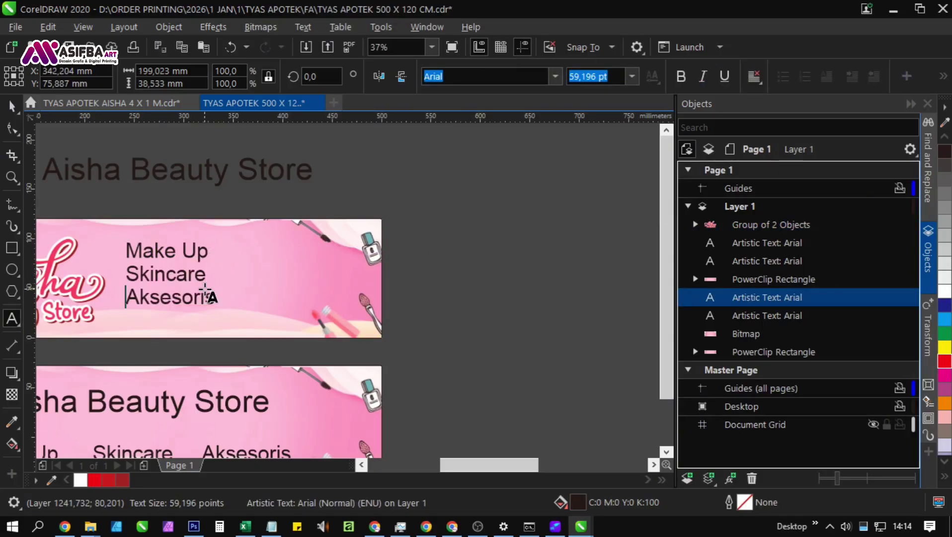
Step: Increase the line spacing of the three-line category text until the block is about 72 mm high
click(9, 110)
drag(109, 306, 162, 290)
click(8, 130)
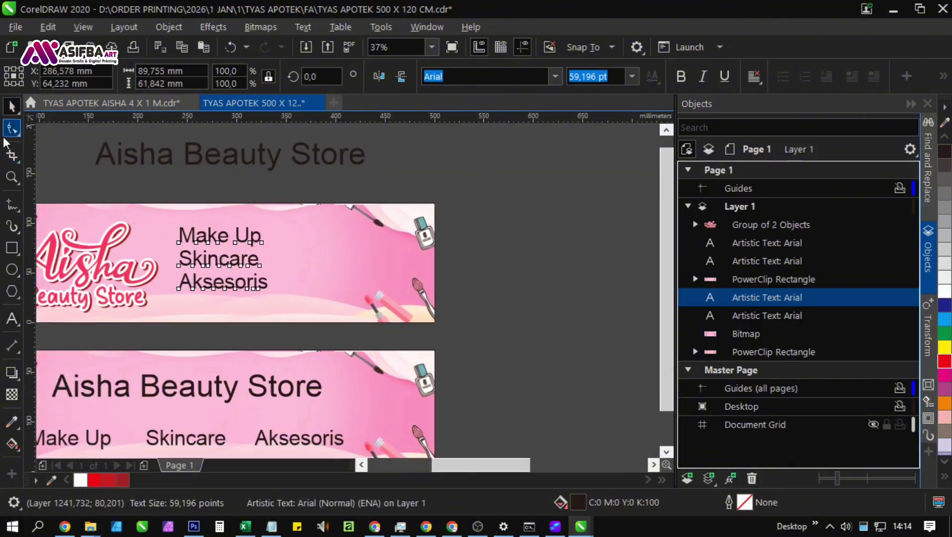
scroll(180, 309, up, 2)
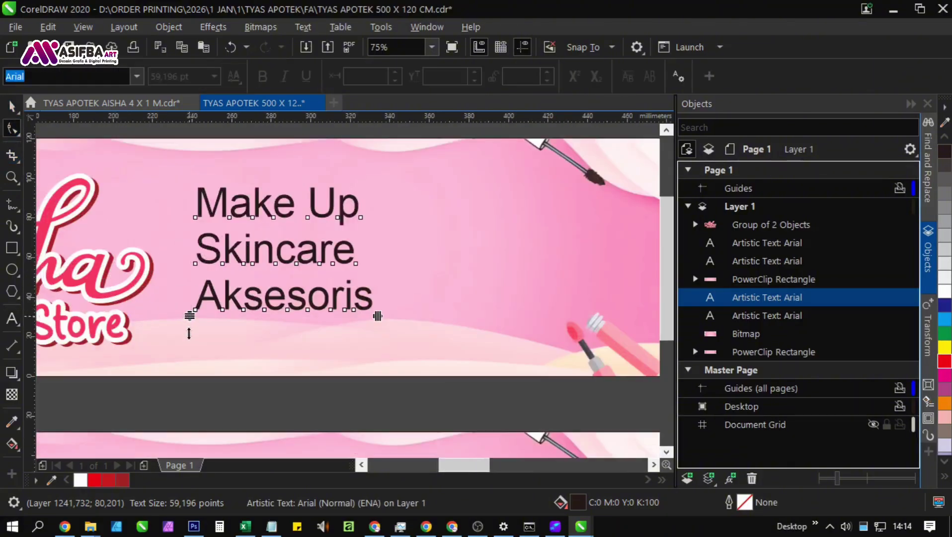
drag(189, 333, 188, 338)
click(11, 105)
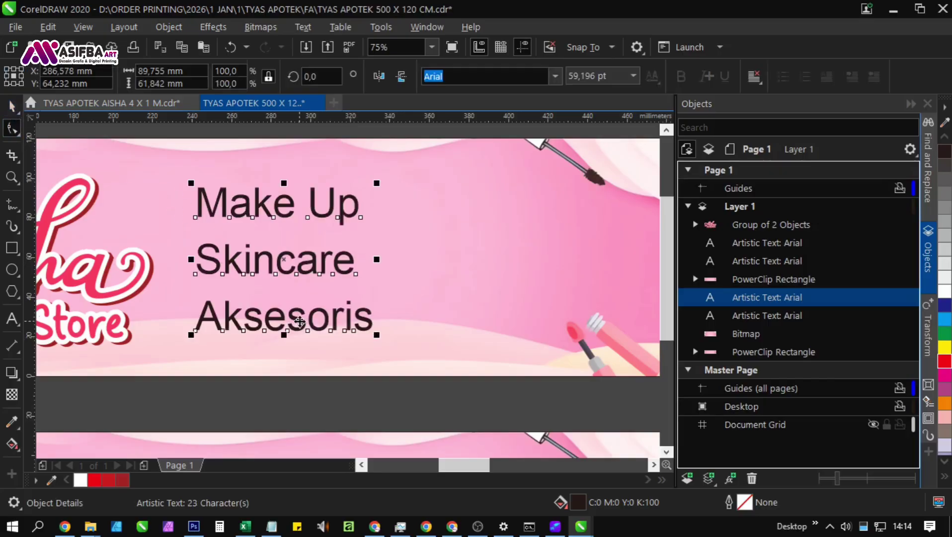
Step: Shift the category text about 16 mm right and enlarge the grouped logo to about 175 mm wide
scroll(308, 323, down, 2)
click(185, 303)
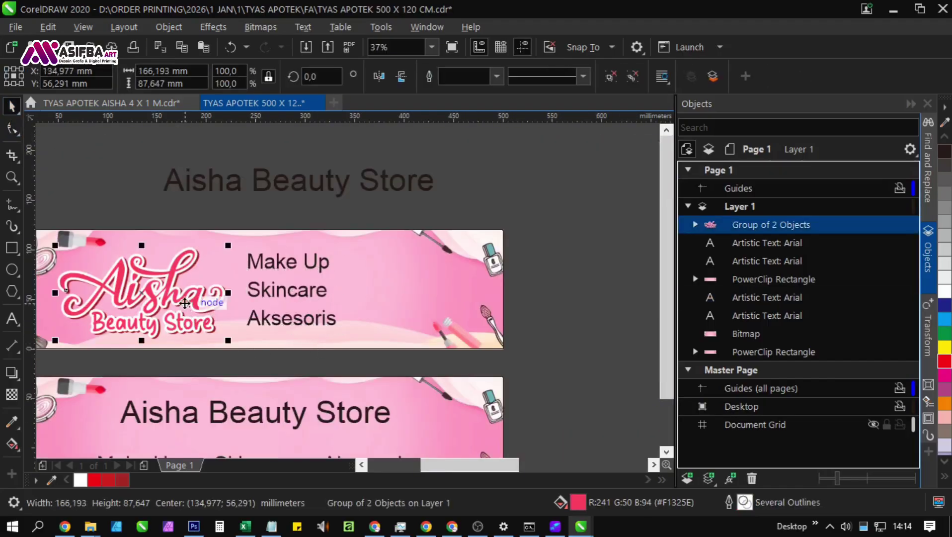
drag(315, 302, 330, 305)
click(199, 290)
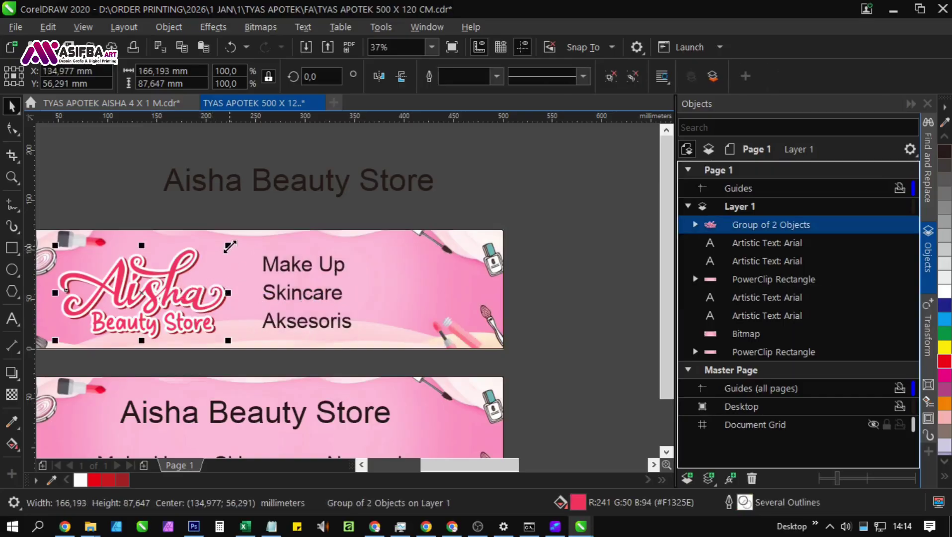
drag(229, 245, 238, 240)
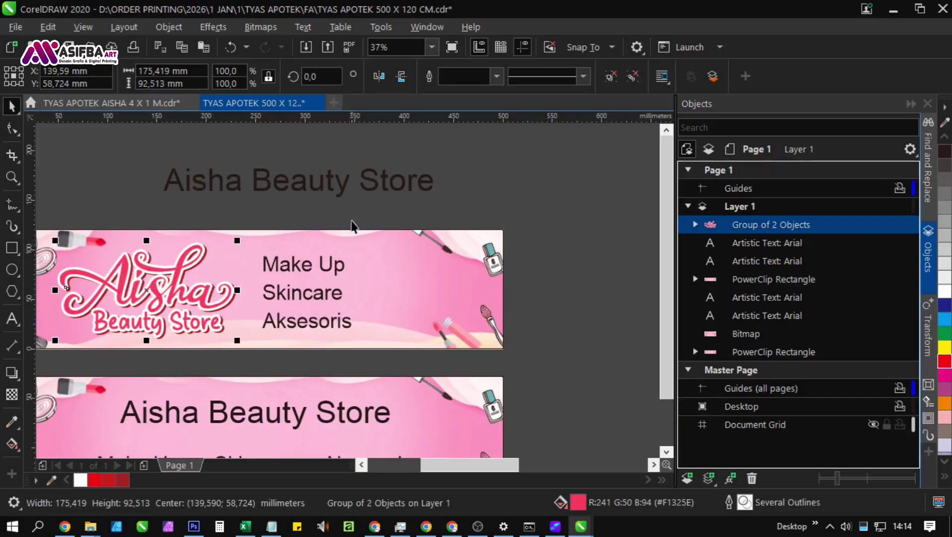
click(352, 227)
Step: Set the font of the three-line category text to Marleigh Regular
click(343, 301)
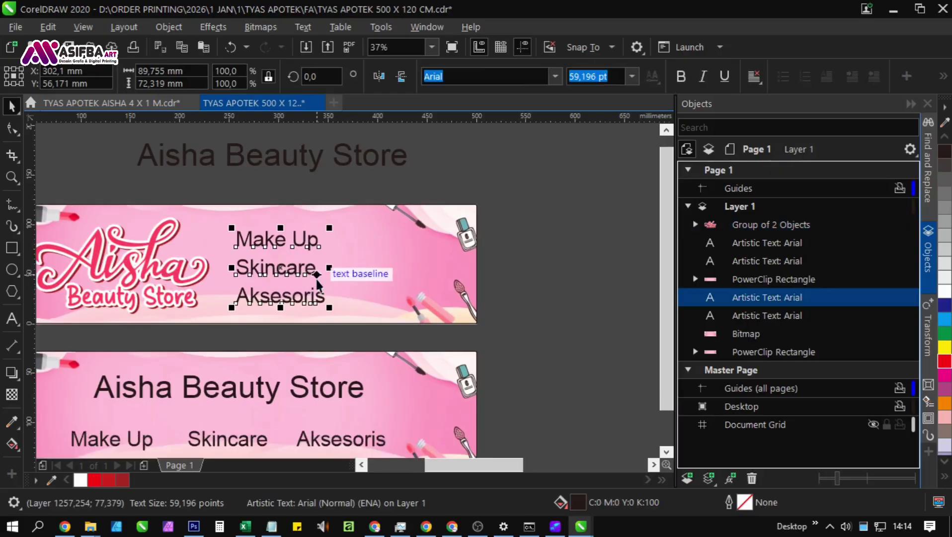
text(M)
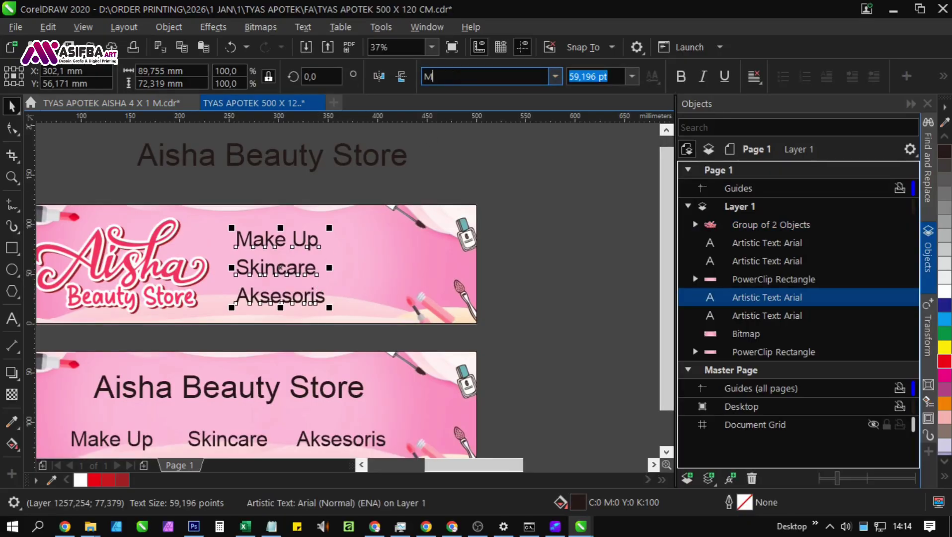
text(arleigh Regular)
key(Return)
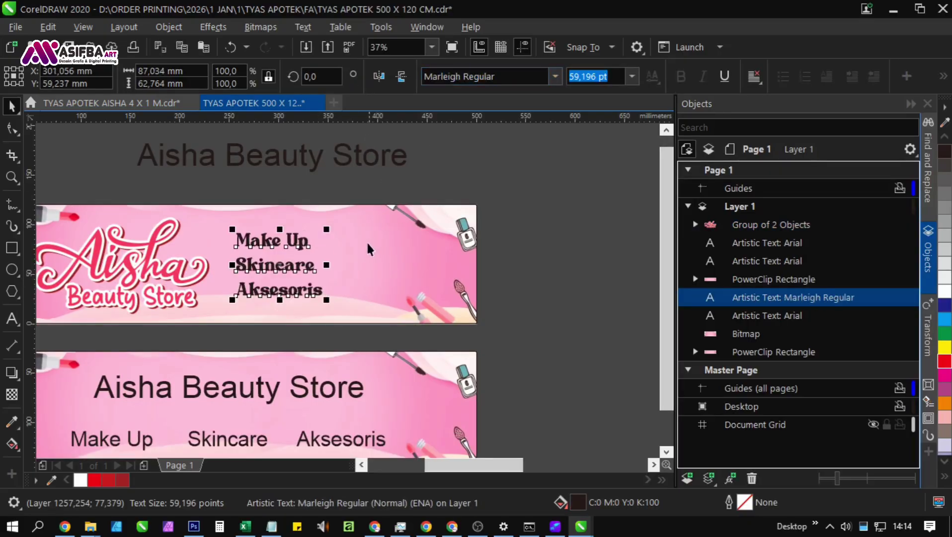
Step: Enlarge the category text to about 68 pt, about 100 mm wide, and move it about 11 mm right
drag(329, 299, 343, 311)
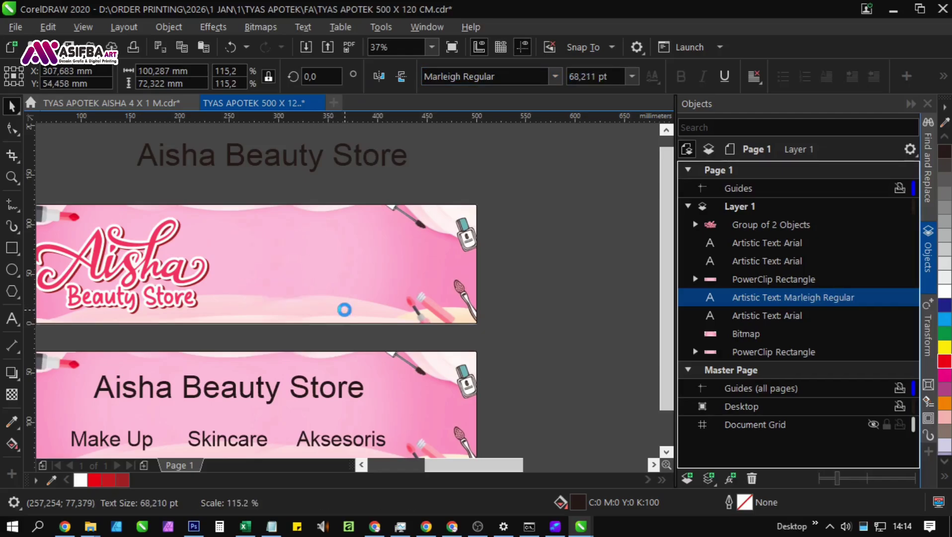
drag(312, 272, 323, 274)
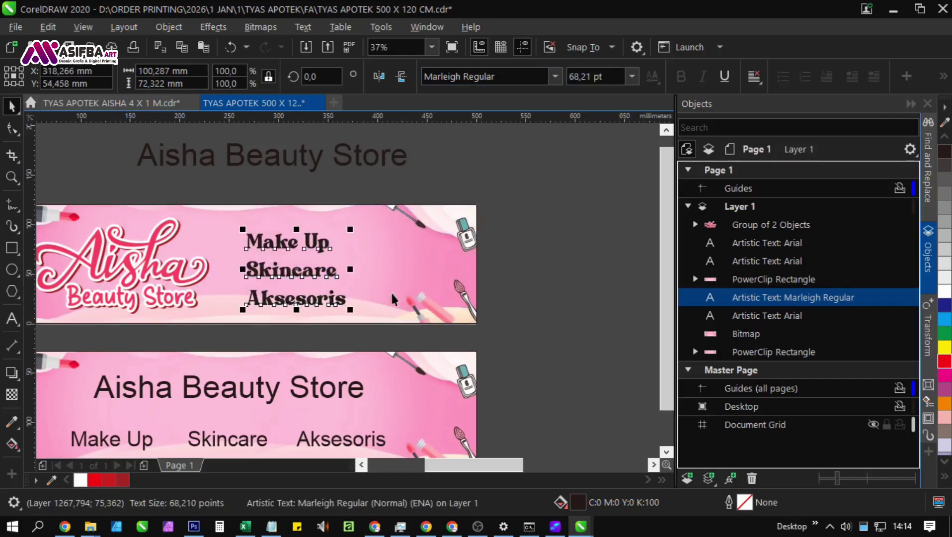
click(514, 299)
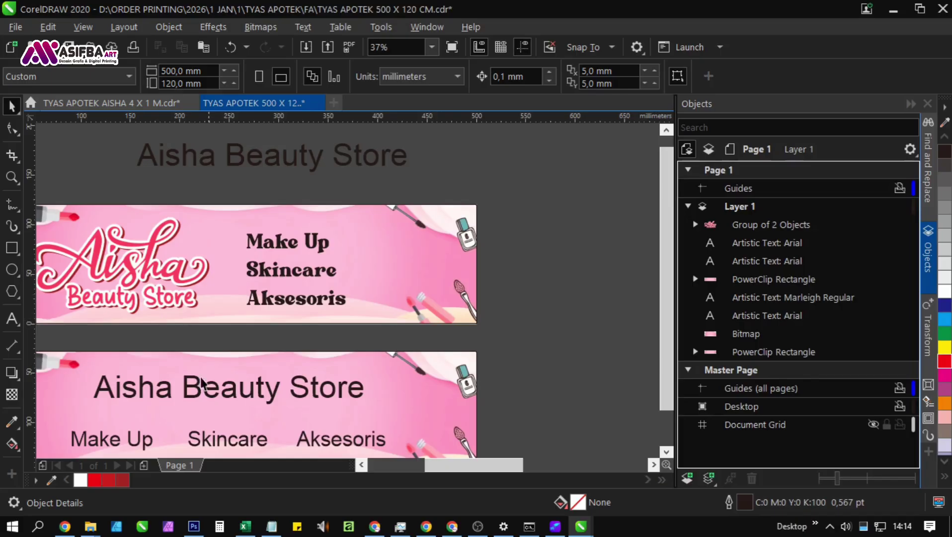
Step: Fill the category text with red and give it a white outline
click(275, 273)
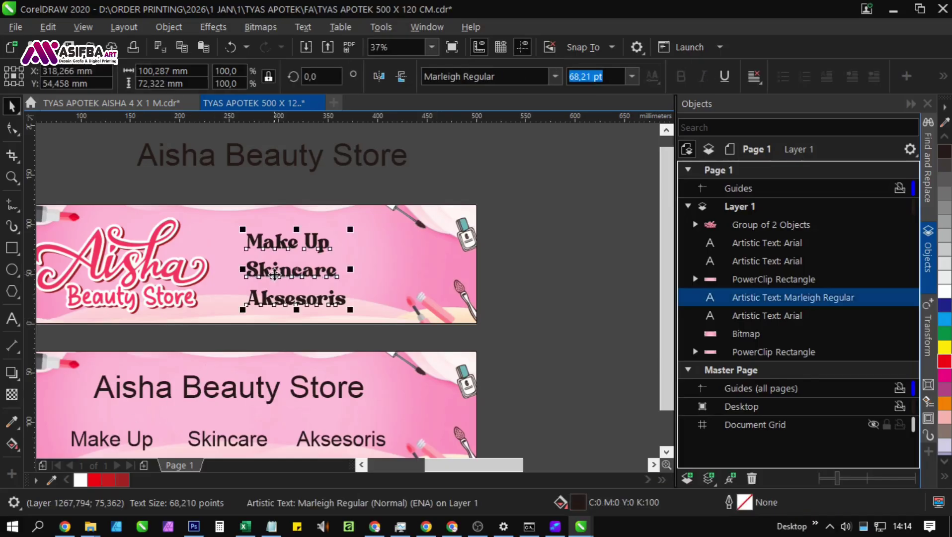
click(108, 480)
click(92, 479)
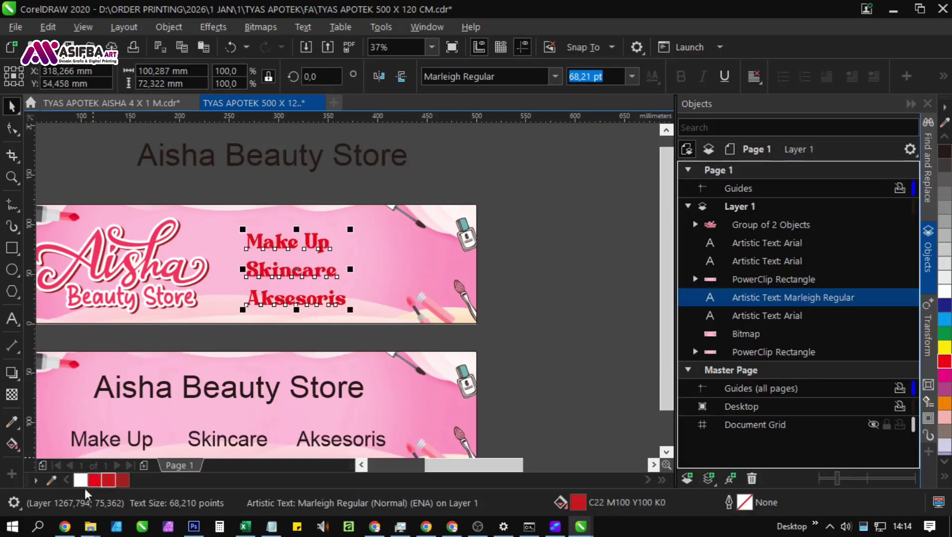
right_click(78, 480)
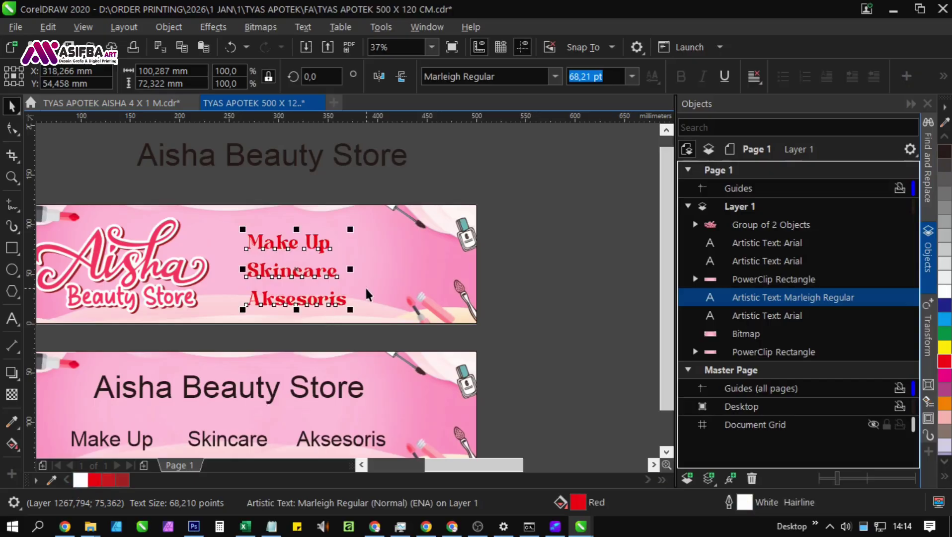
Step: Set the category text's outline to 12 pt with round corners, placed behind the fill and scaling with the object
key(F12)
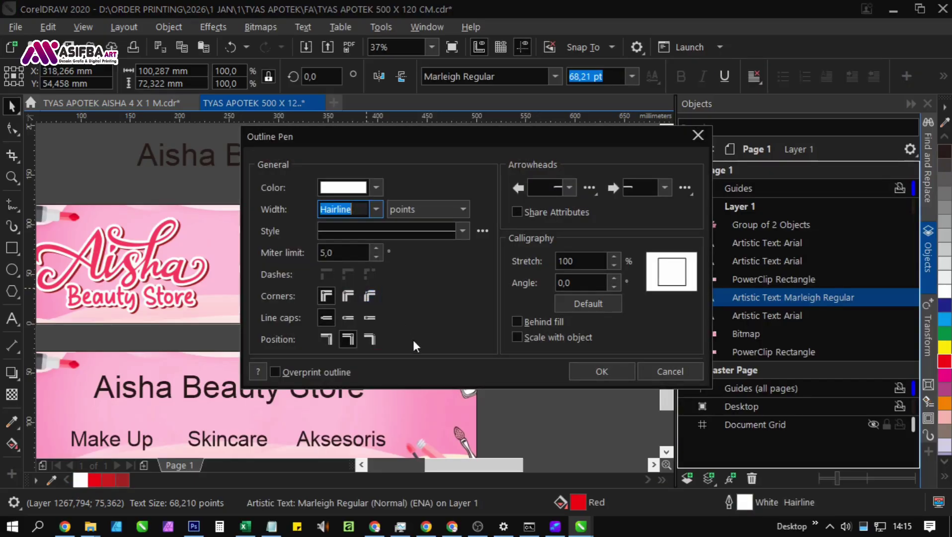
click(528, 338)
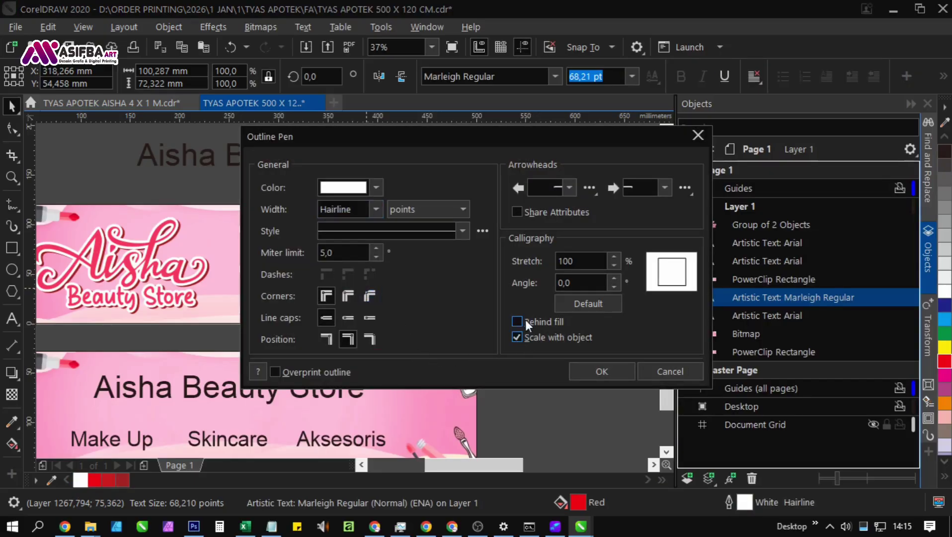
click(348, 296)
drag(393, 142, 541, 144)
click(522, 217)
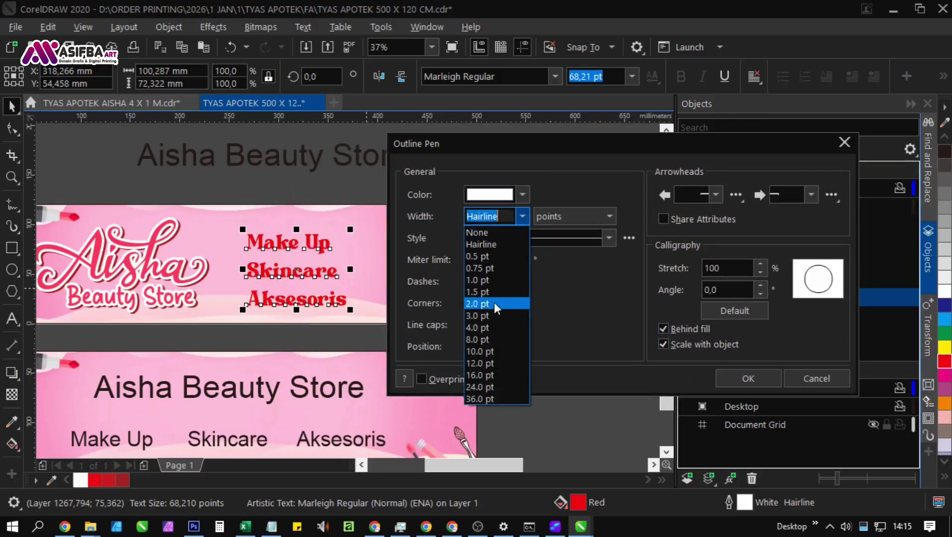
click(491, 358)
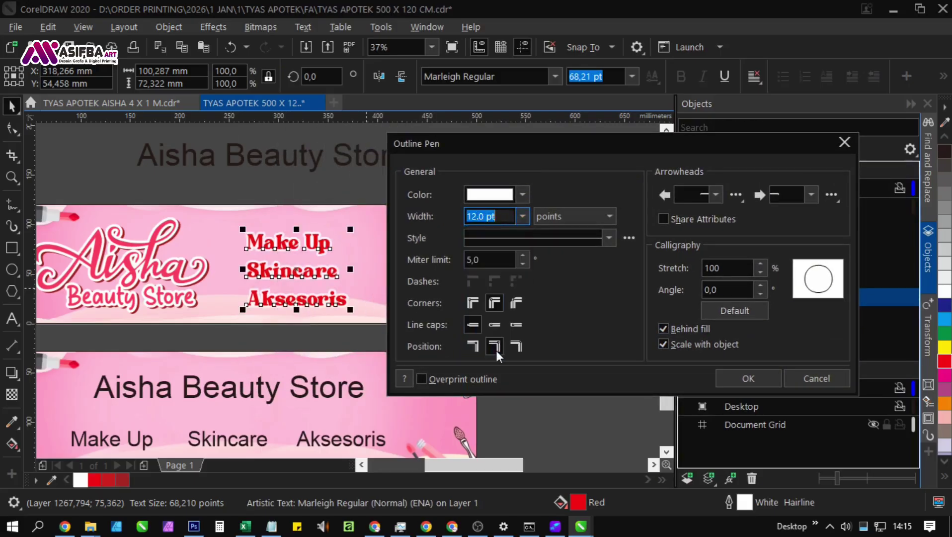
click(748, 378)
click(500, 314)
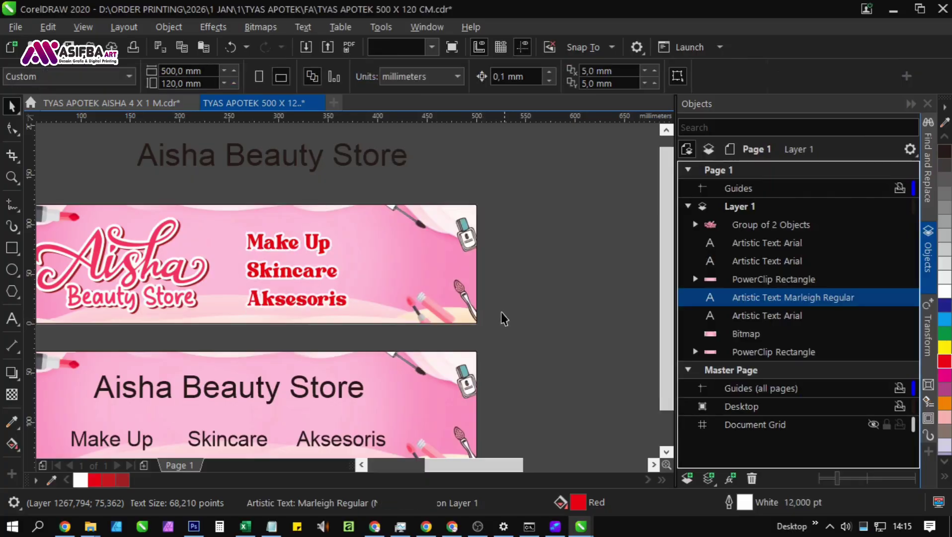
Step: Move the grouped Aisha Beauty Store logo about 12 mm right, centred at about X 150 mm
click(290, 277)
drag(276, 277, 363, 275)
drag(288, 316, 408, 315)
click(413, 340)
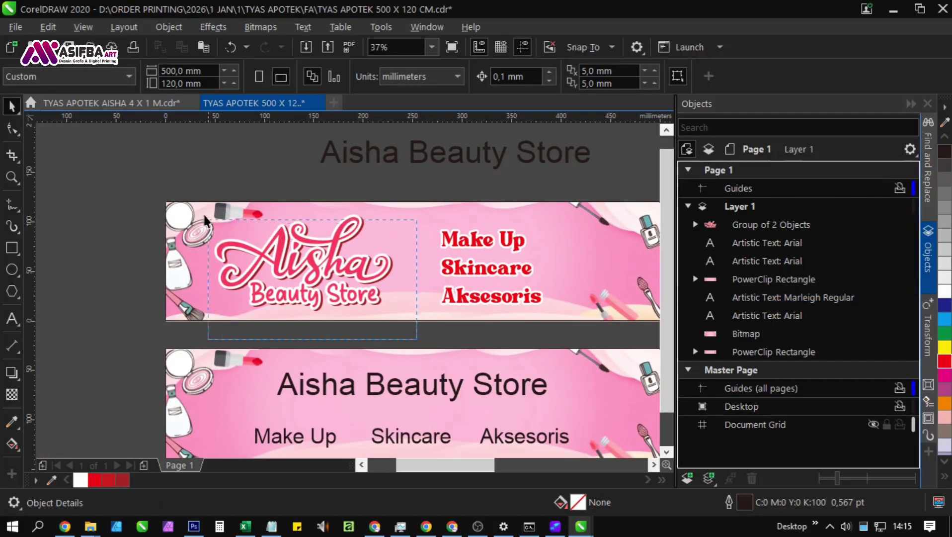
drag(325, 251, 343, 250)
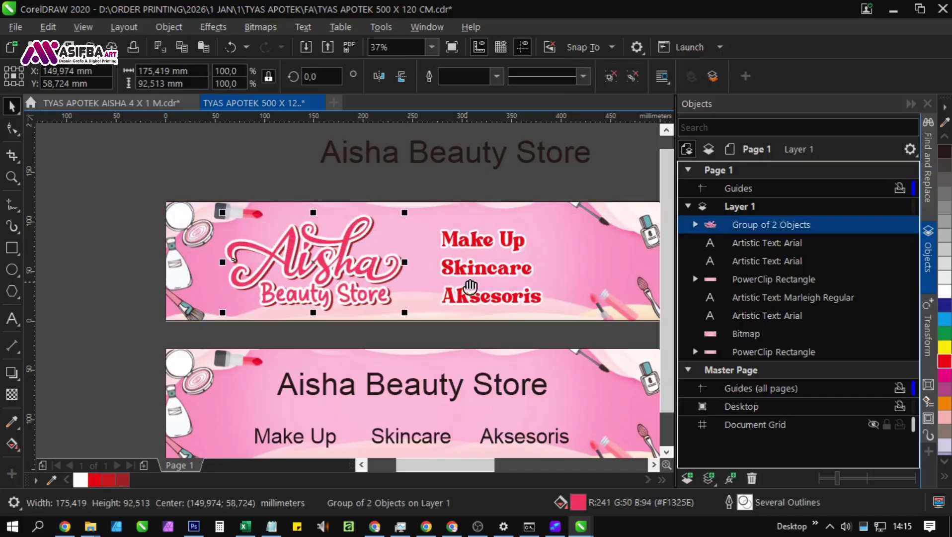
Step: Enlarge the category text to about 72 pt, about 106 mm wide, and shift it about 6 mm right
drag(545, 255, 376, 221)
click(359, 240)
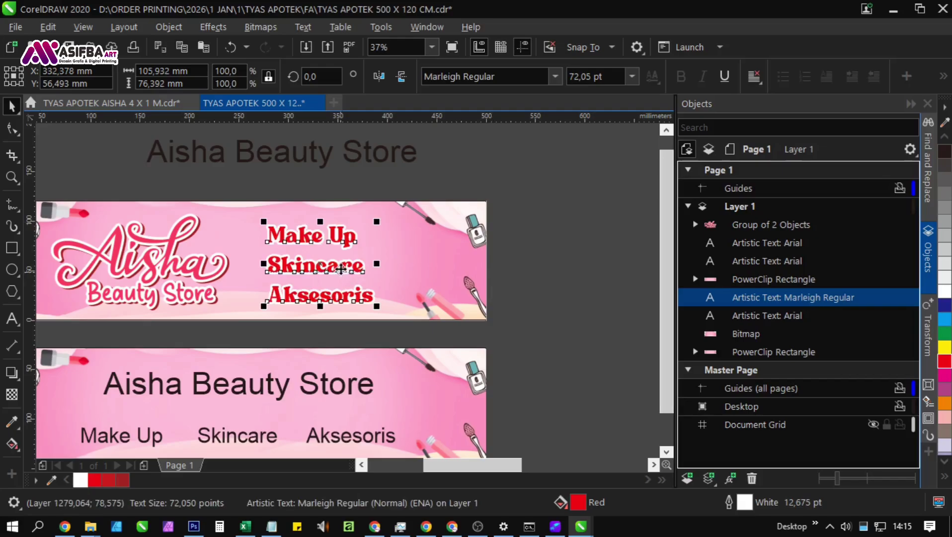
drag(342, 269, 348, 269)
click(546, 312)
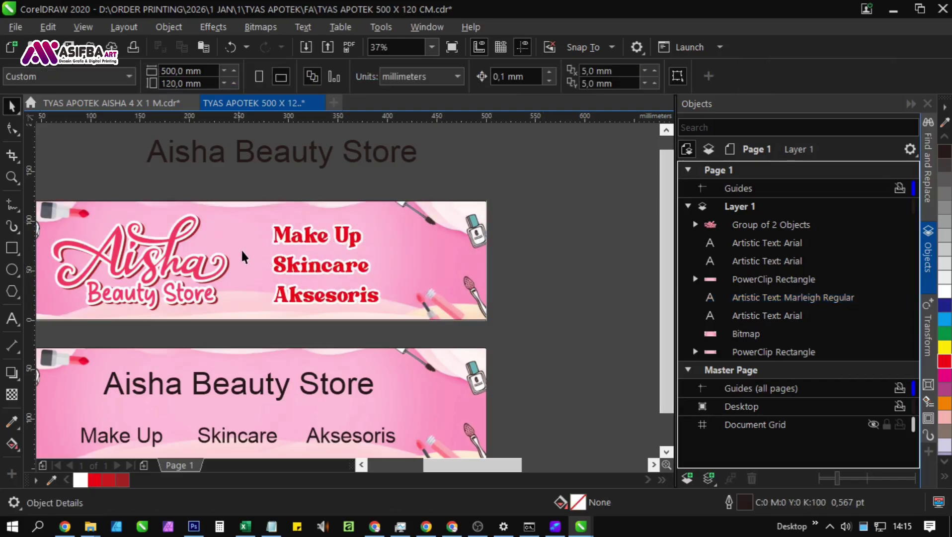
Step: Draw a circle about 13 mm in diameter on the banner just before the Make Up line
scroll(249, 236, up, 5)
click(12, 270)
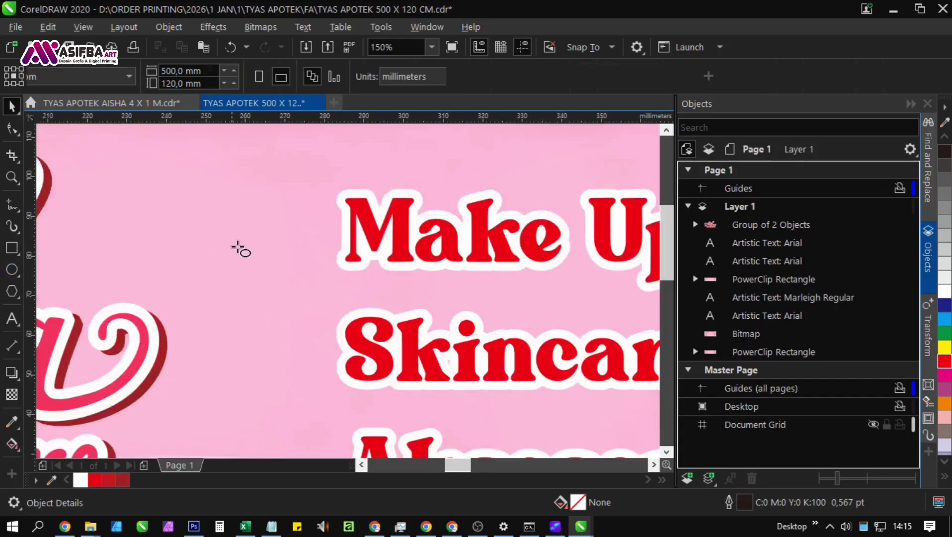
mouse_move(251, 223)
mouse_down()
mouse_move(302, 273)
mouse_move(277, 248)
mouse_up()
key(space)
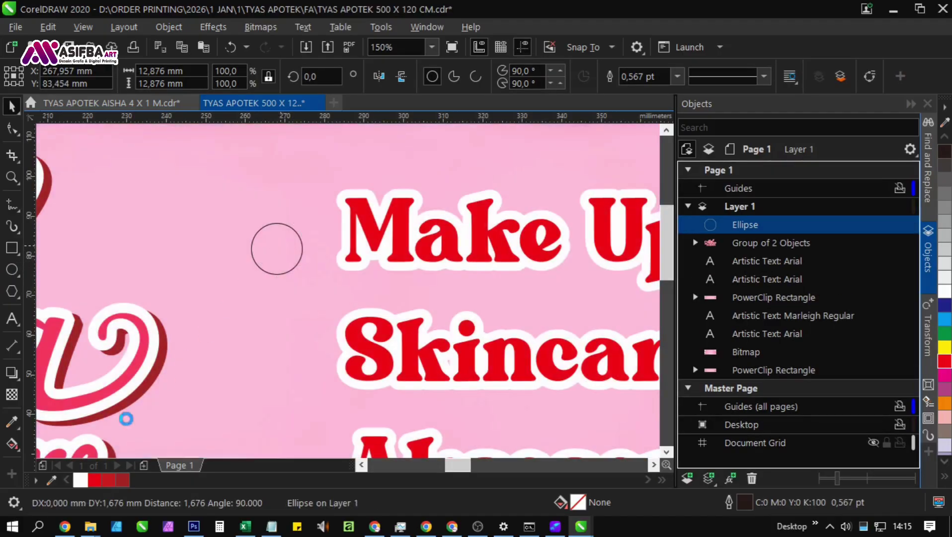
Step: Switch to the customer's WhatsApp Web chat and capture the red bullets beside Skincare and Aksesoris to the clipboard
click(65, 526)
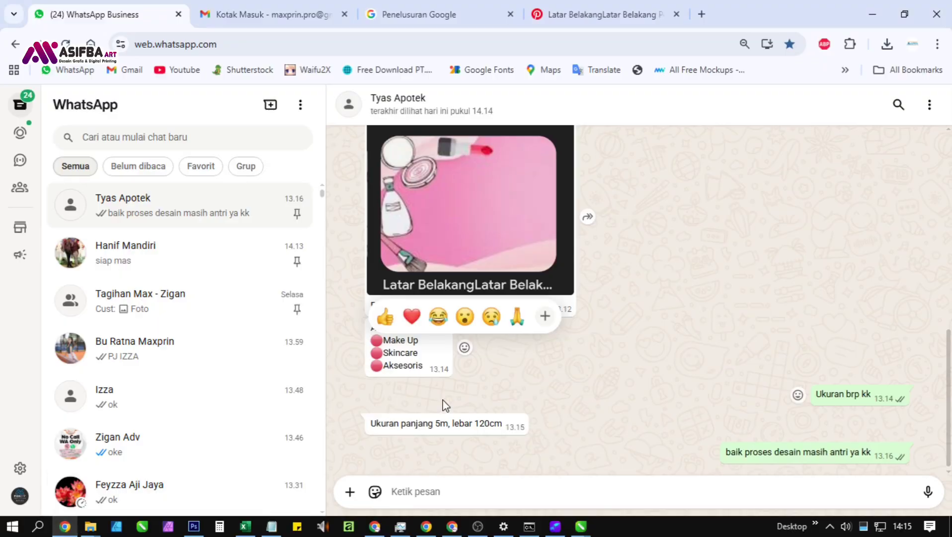
key(Print)
drag(366, 351, 388, 380)
click(335, 392)
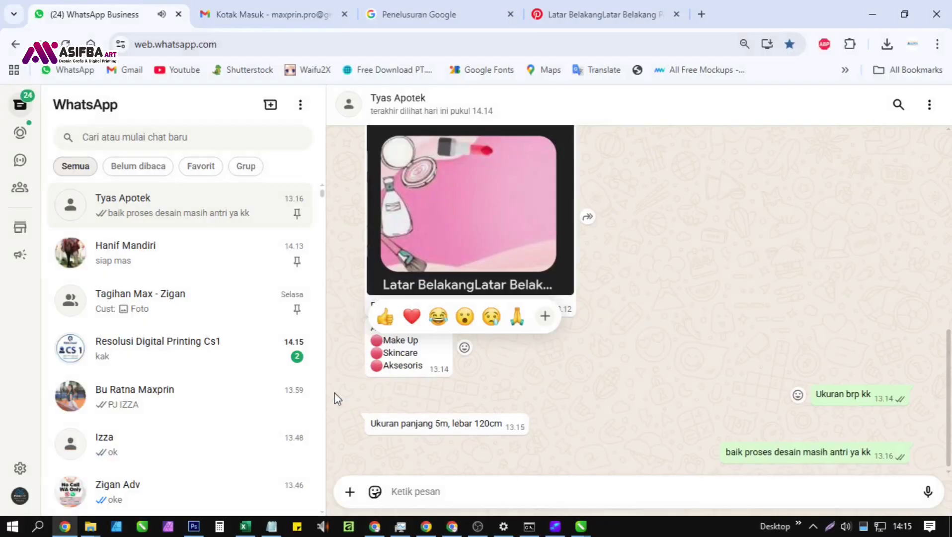
Step: Switch back to CorelDRAW, paste the captured bullet image and place it between the circle and the Make Up line
key(alt+Tab)
scroll(329, 439, up, 3)
right_click(300, 177)
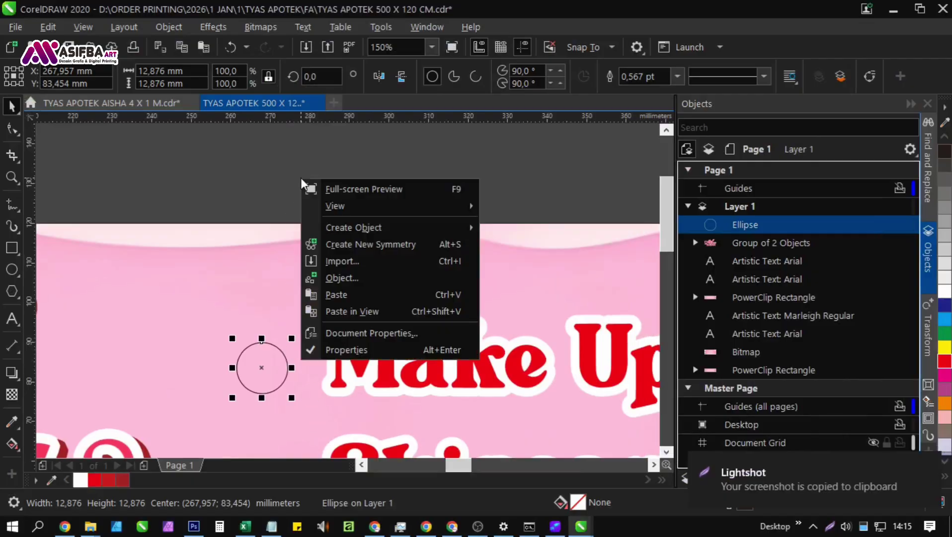
click(350, 318)
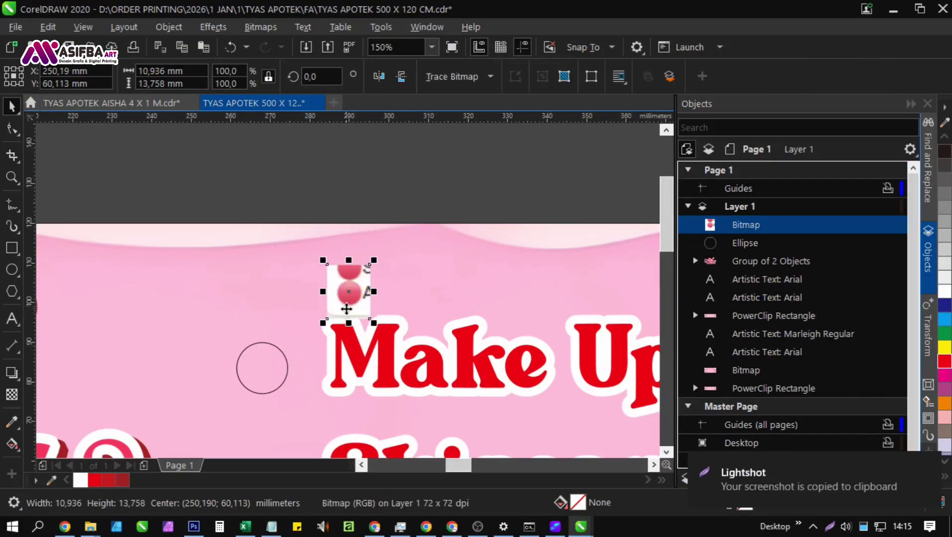
drag(351, 321, 313, 377)
Step: Fill the circle with C22 M100 Y100 K0 red and apply a vertical fountain fill fading upward to white
scroll(317, 397, up, 2)
click(206, 367)
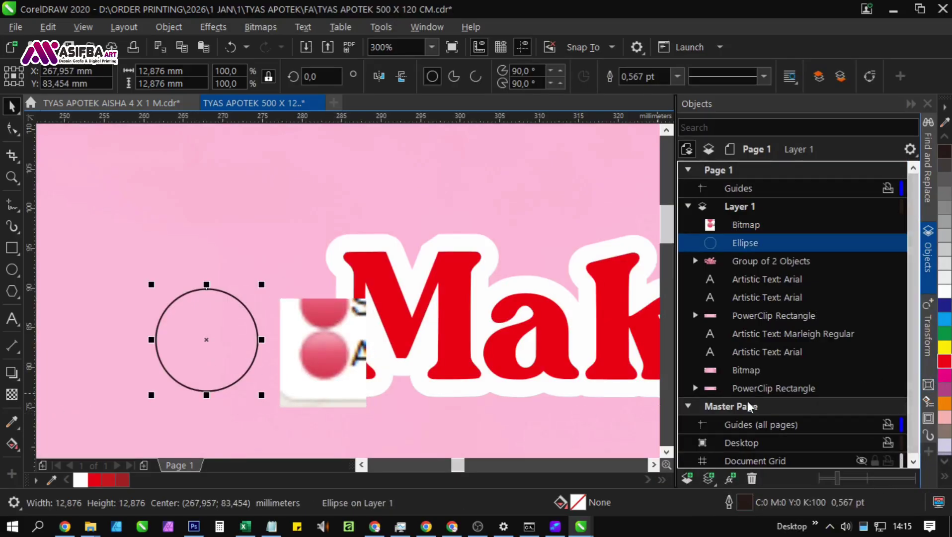
click(109, 479)
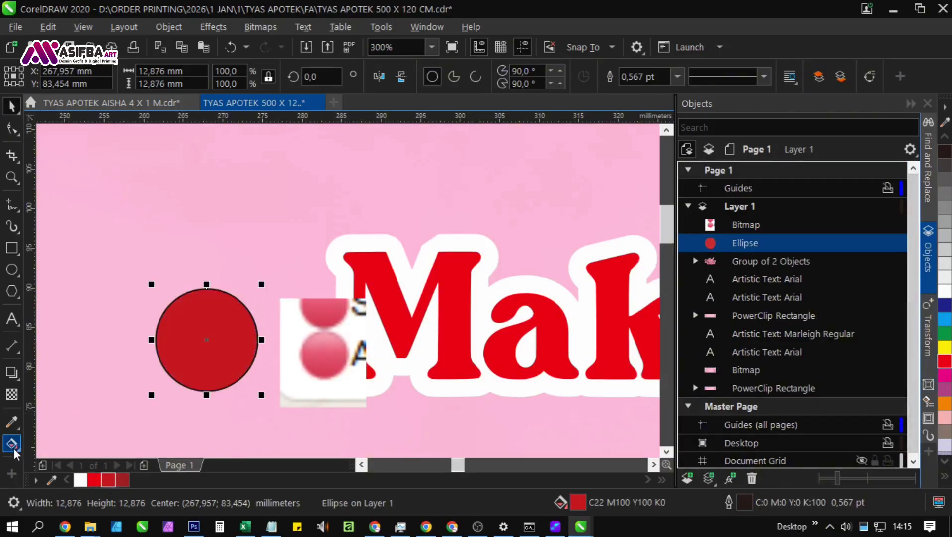
click(14, 442)
drag(187, 371, 187, 294)
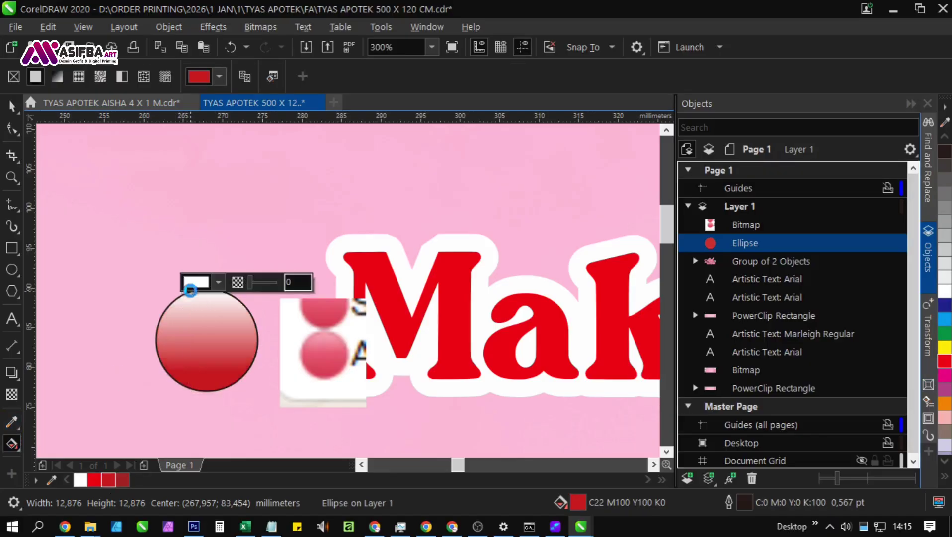
Step: Recolour both ends of the circle's gradient from the pasted bullet: its light pink above and its deeper #D93C57 below
click(218, 282)
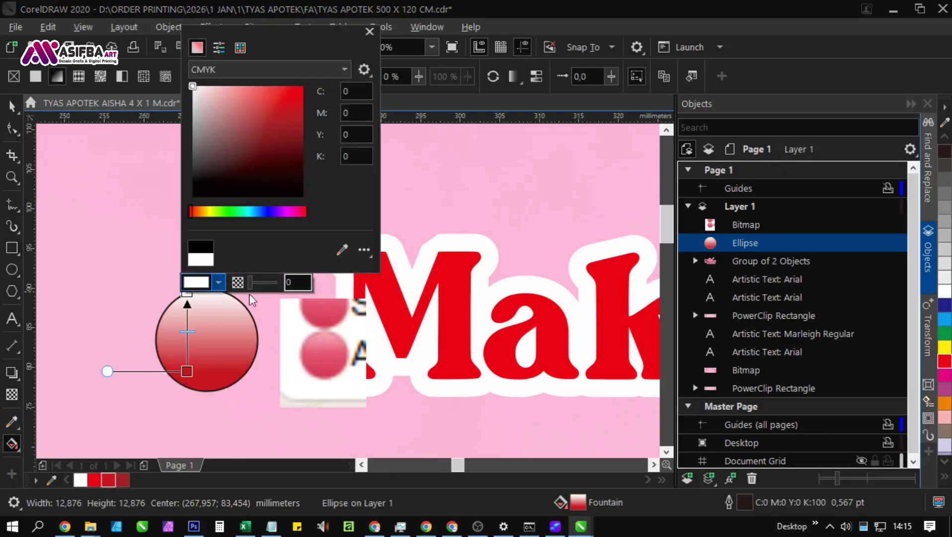
click(342, 250)
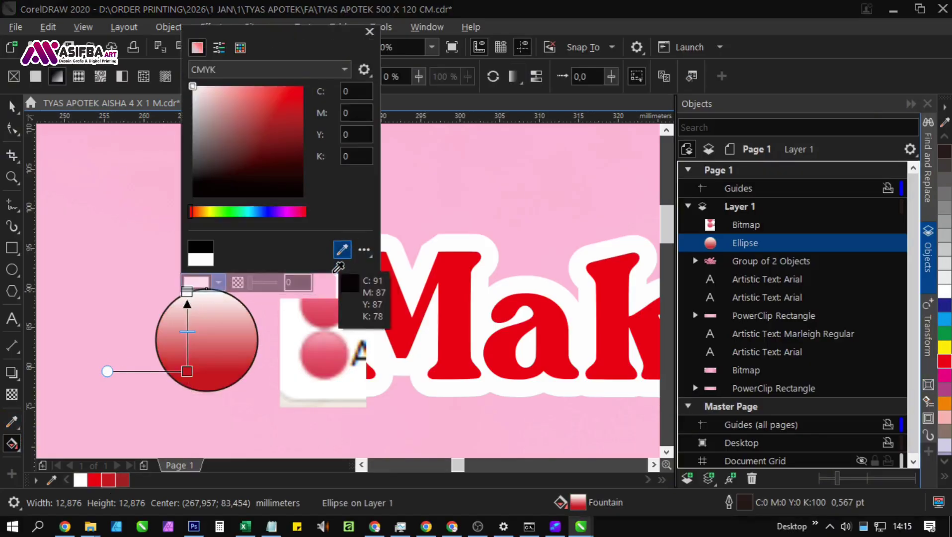
click(326, 338)
click(187, 371)
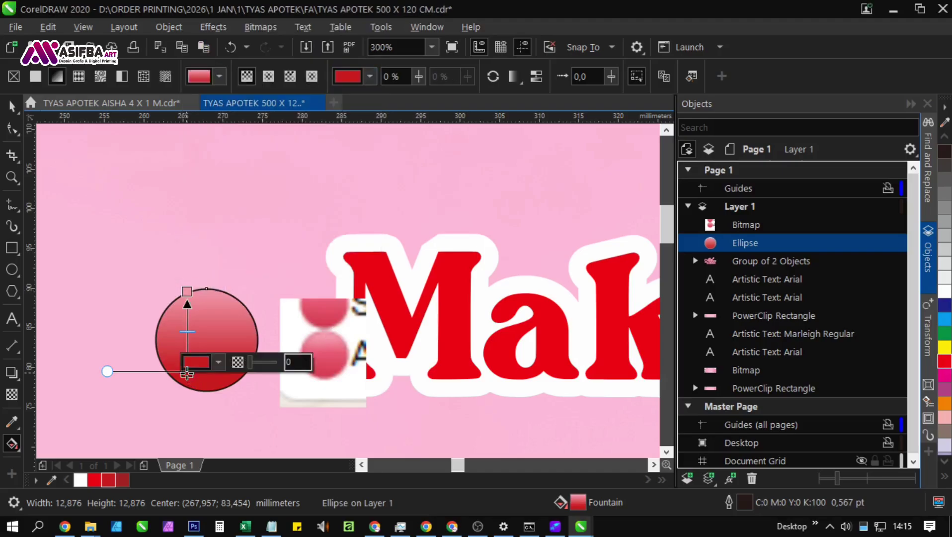
click(217, 363)
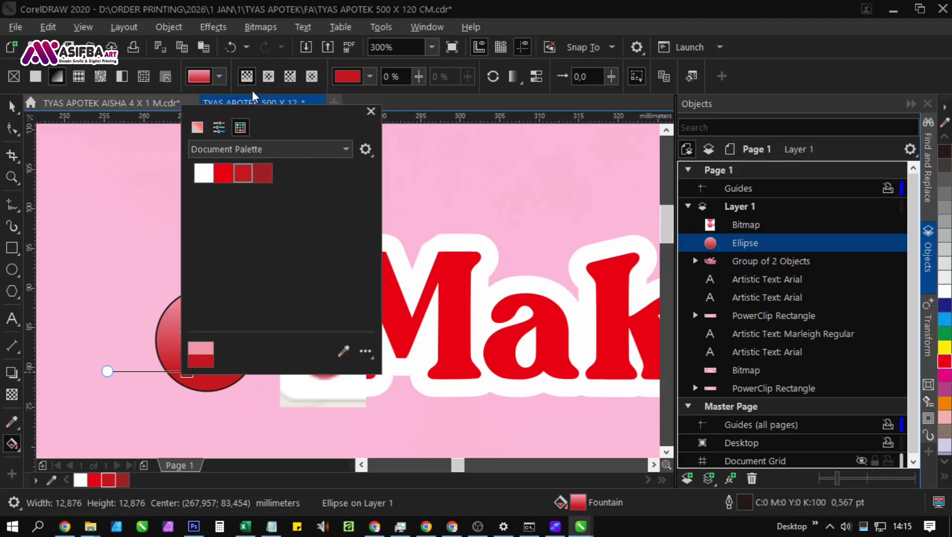
drag(256, 114, 499, 174)
click(586, 411)
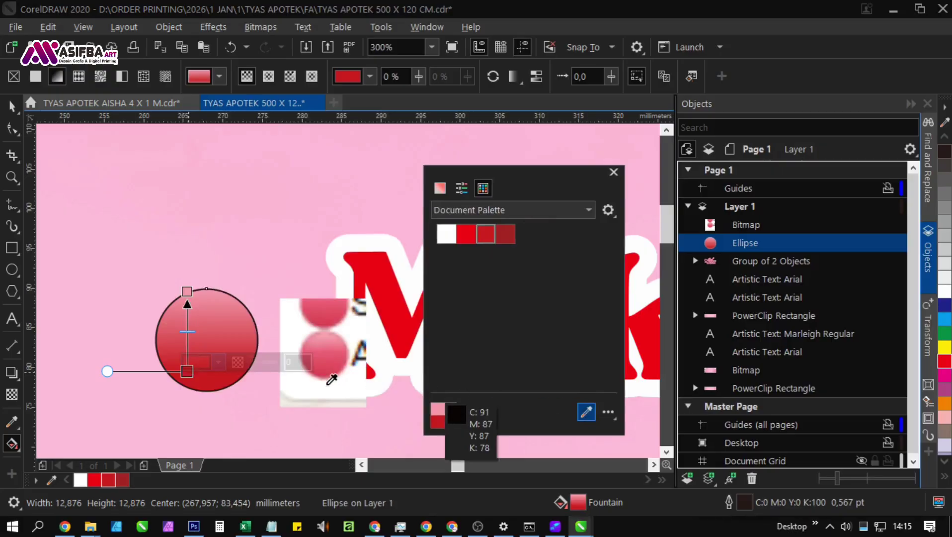
click(330, 370)
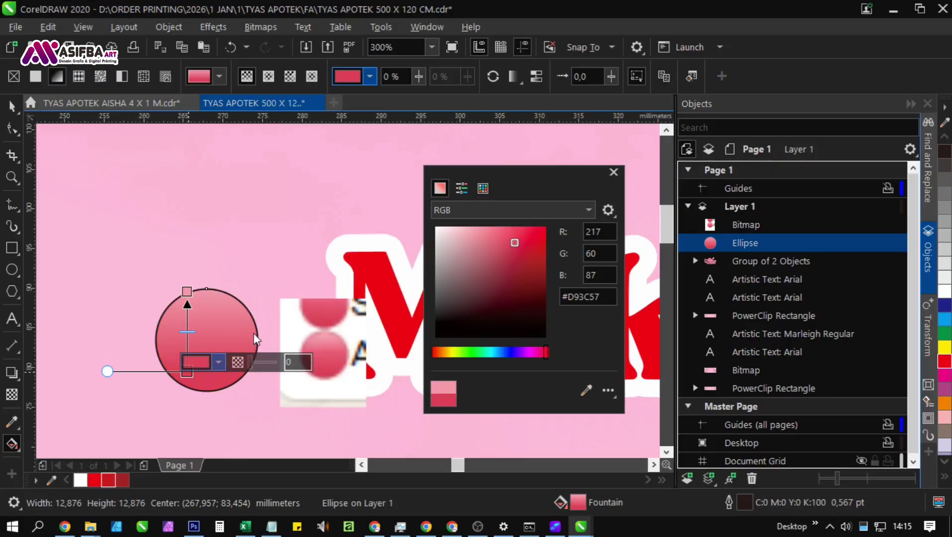
click(216, 327)
key(space)
Step: Give the circle a white 12 pt outline with round corners, placed behind the fill and scaling with the object
scroll(215, 326, down, 1)
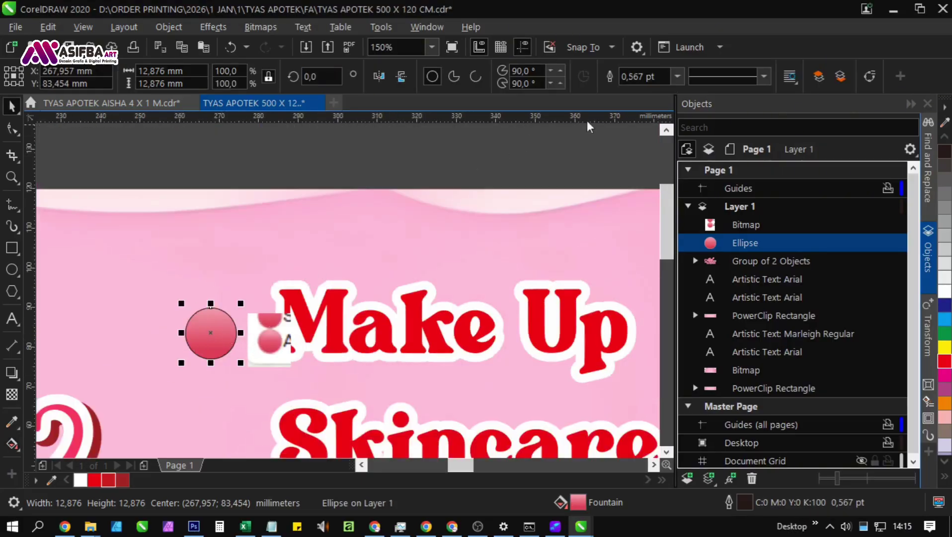
right_click(943, 292)
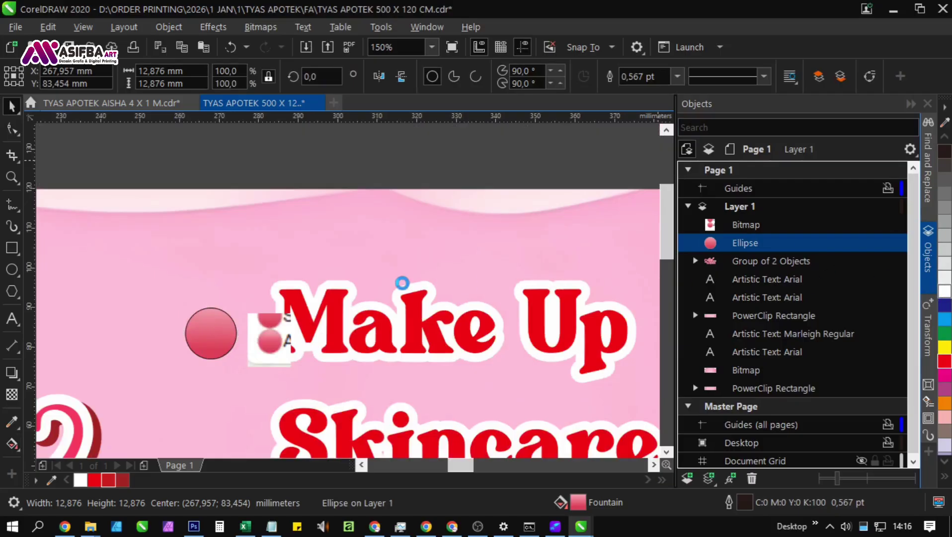
key(F12)
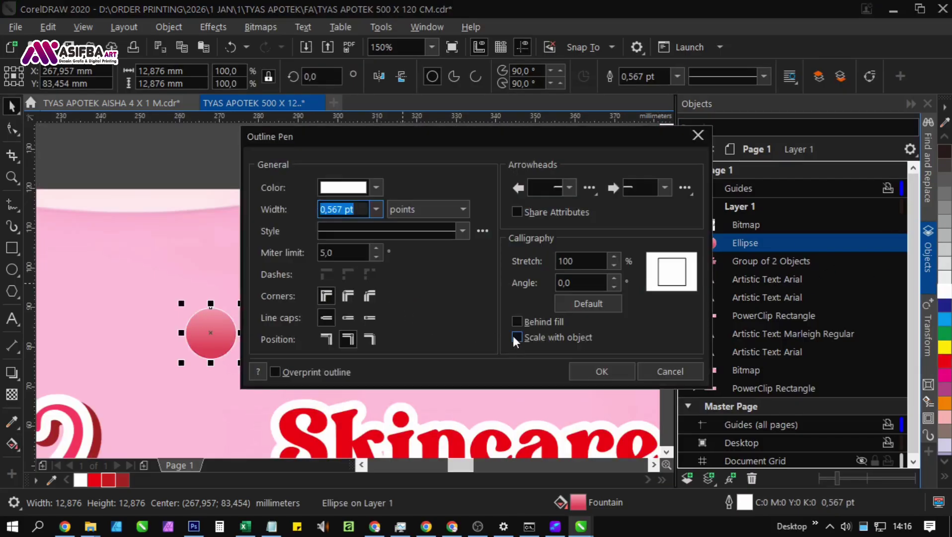
click(518, 322)
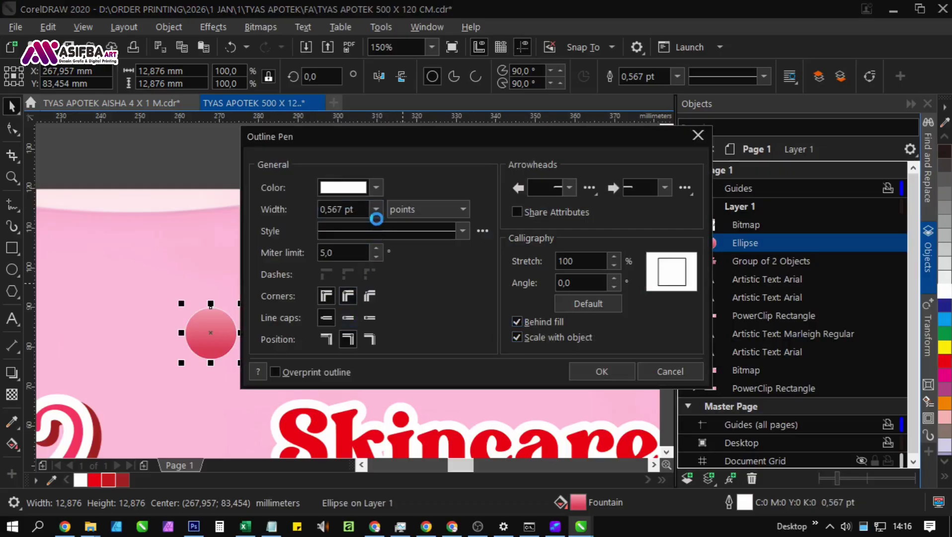
click(376, 211)
click(347, 342)
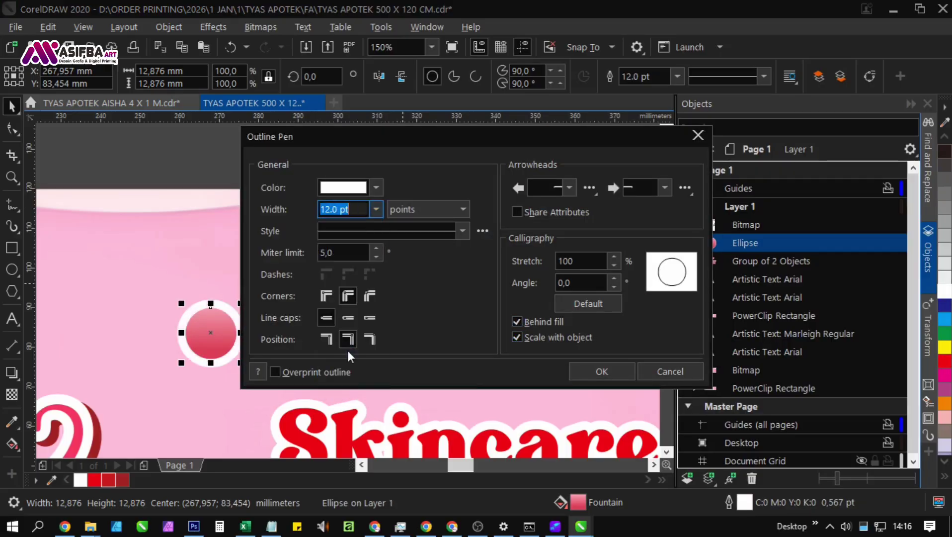
key(Return)
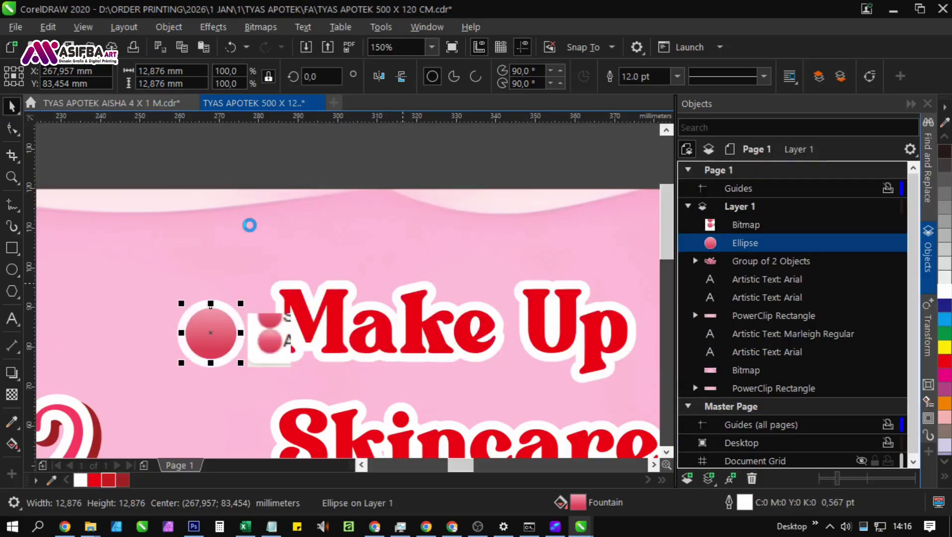
Step: Reduce the circle's outline width to 8 pt and delete the pasted bullet image
key(F12)
text(8)
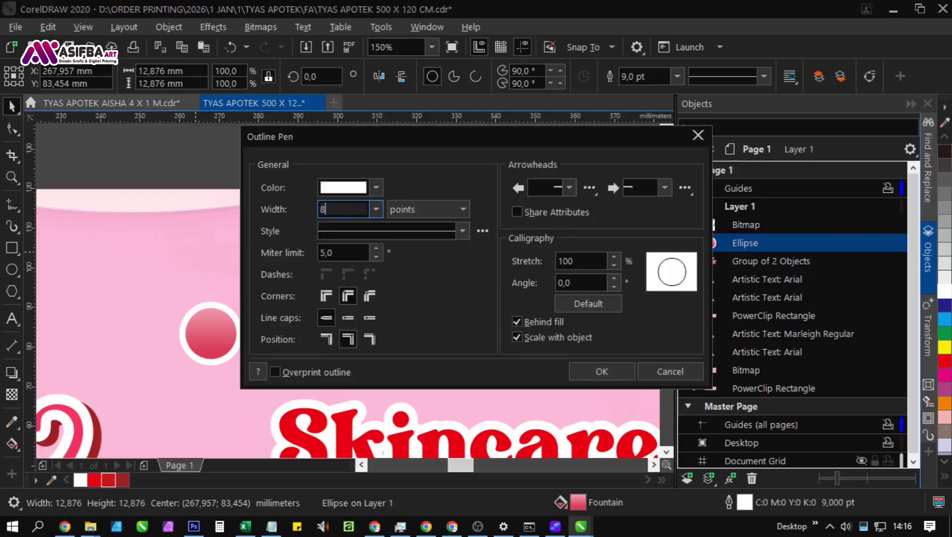
key(Return)
click(285, 349)
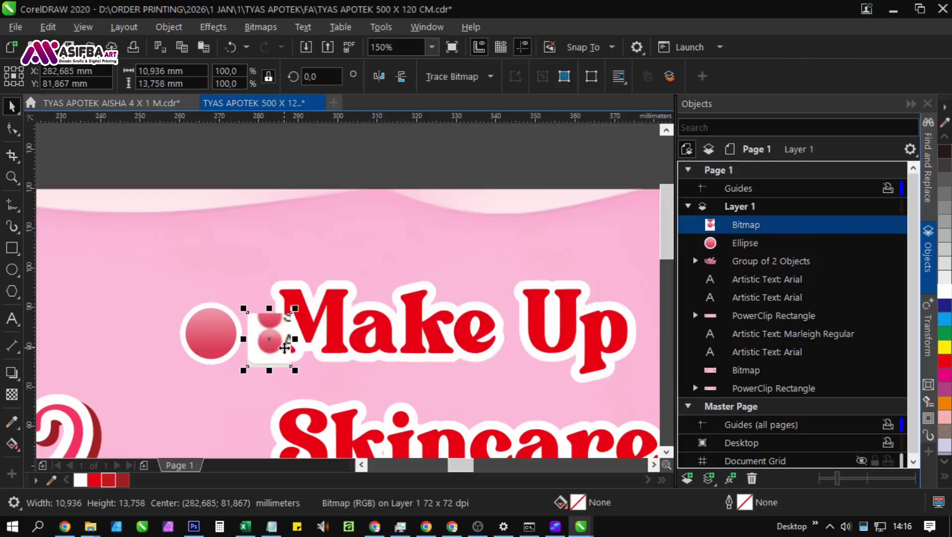
key(Delete)
Step: Copy the bullet circle's vertical pink gradient onto the product category text with the Attributes Eyedropper
drag(226, 373, 266, 285)
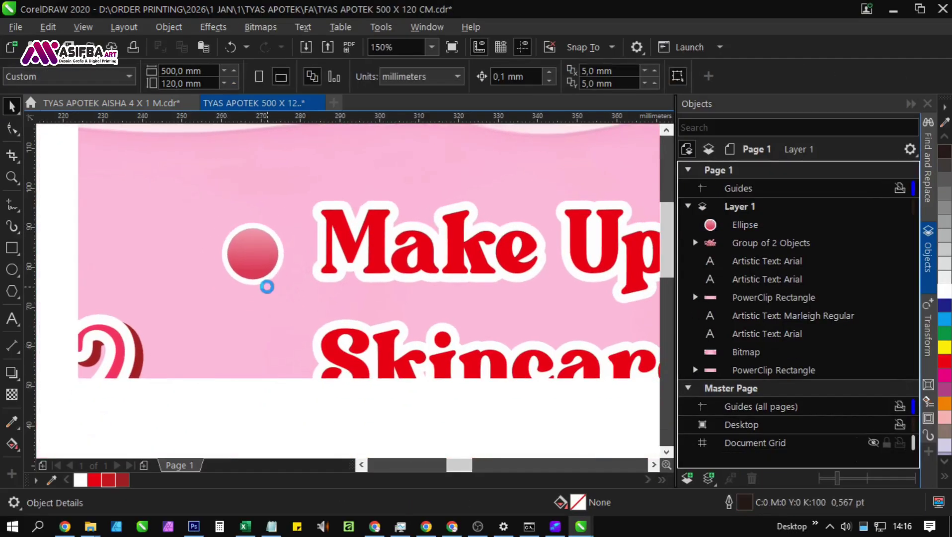
click(365, 264)
drag(383, 267, 268, 237)
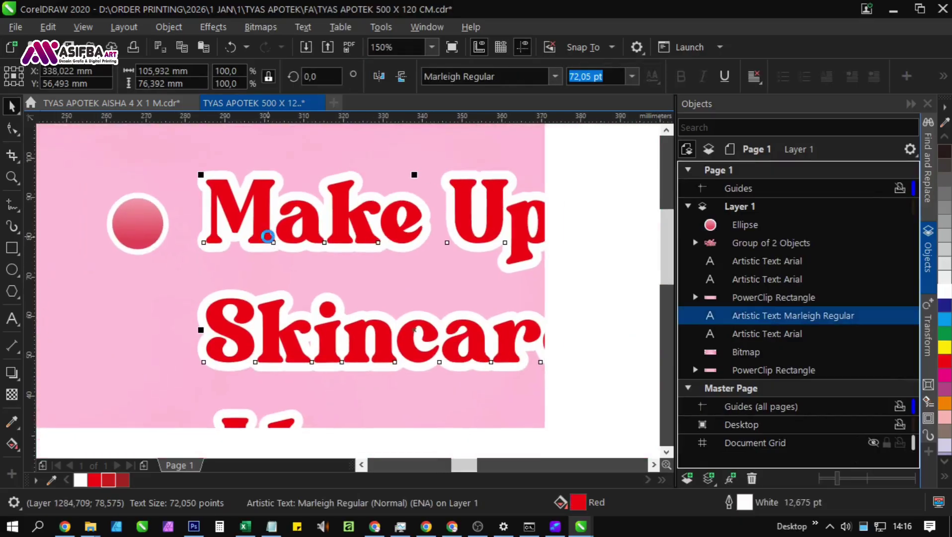
click(17, 424)
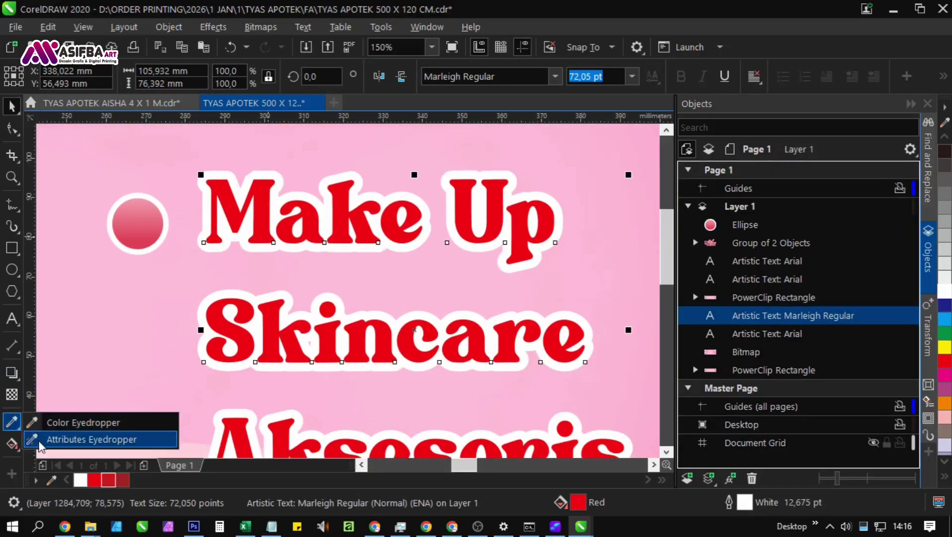
click(75, 439)
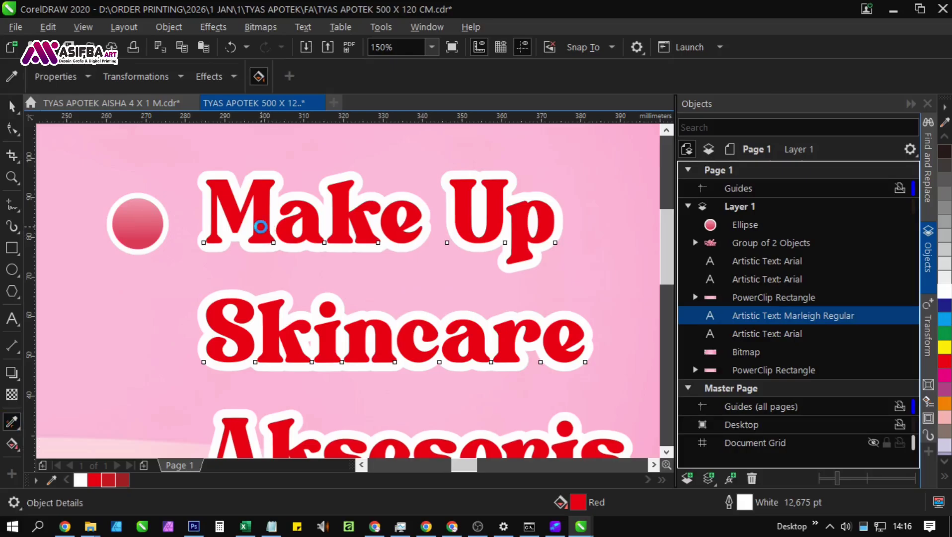
click(259, 223)
scroll(260, 224, down, 1)
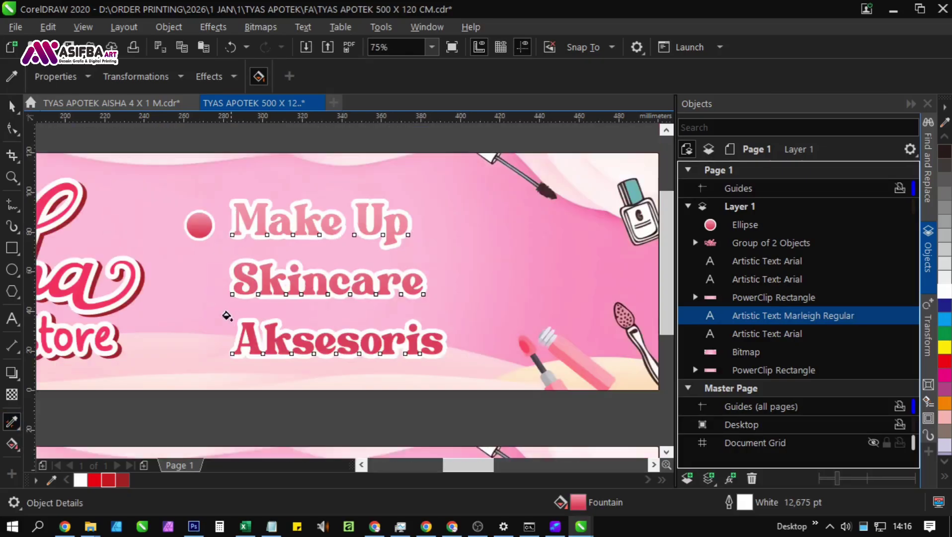
Step: Try an elliptical fountain fill with a shifted centre on the category text, and undo it
click(12, 444)
click(268, 77)
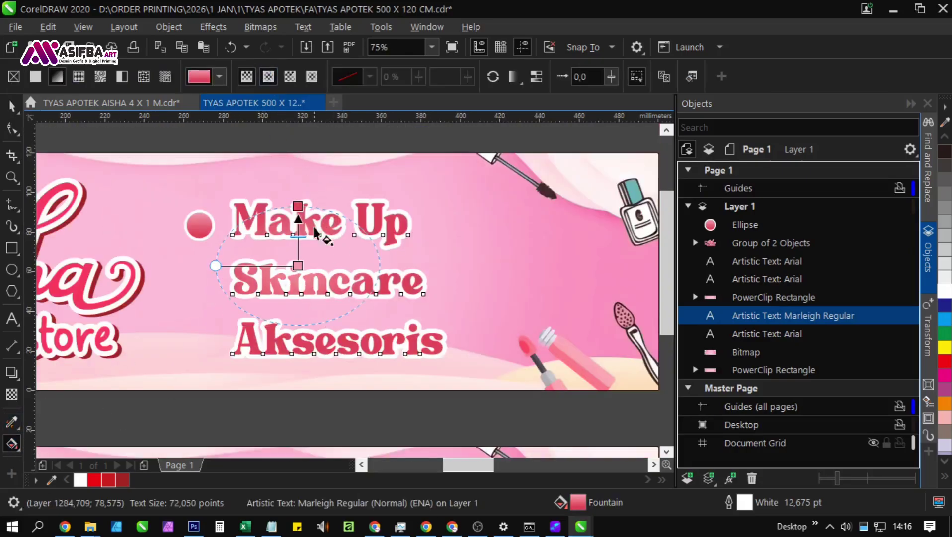
mouse_move(298, 266)
mouse_down()
mouse_move(298, 287)
mouse_move(302, 260)
mouse_move(316, 261)
mouse_up()
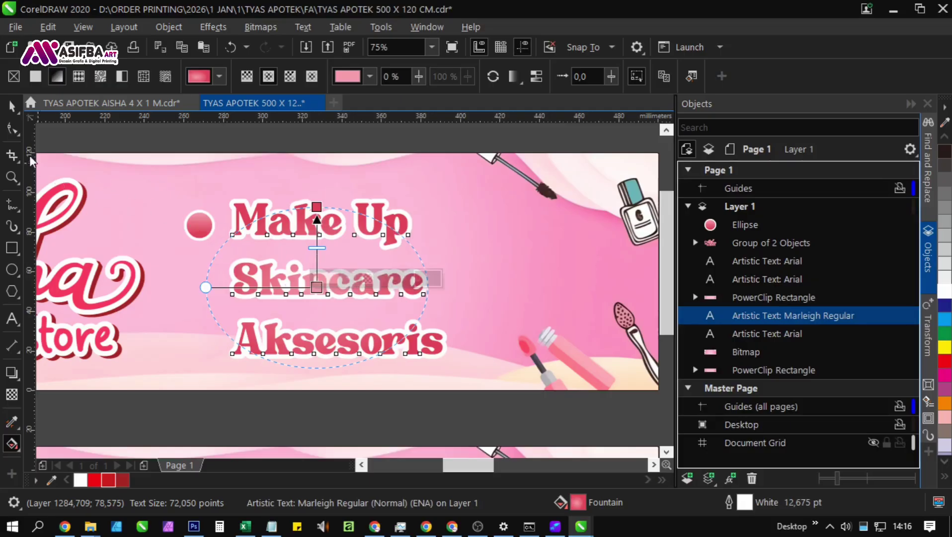
key(space)
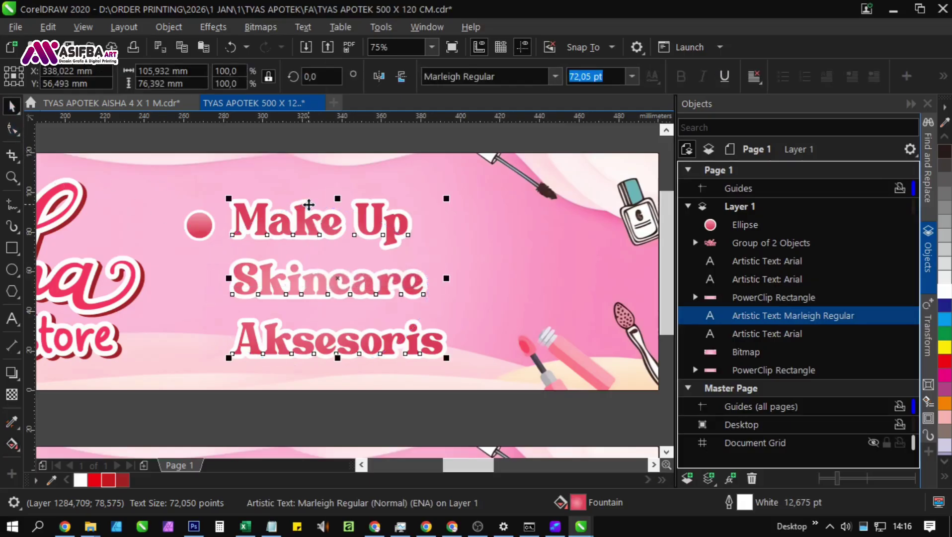
key(ctrl+z)
key(ctrl+z)
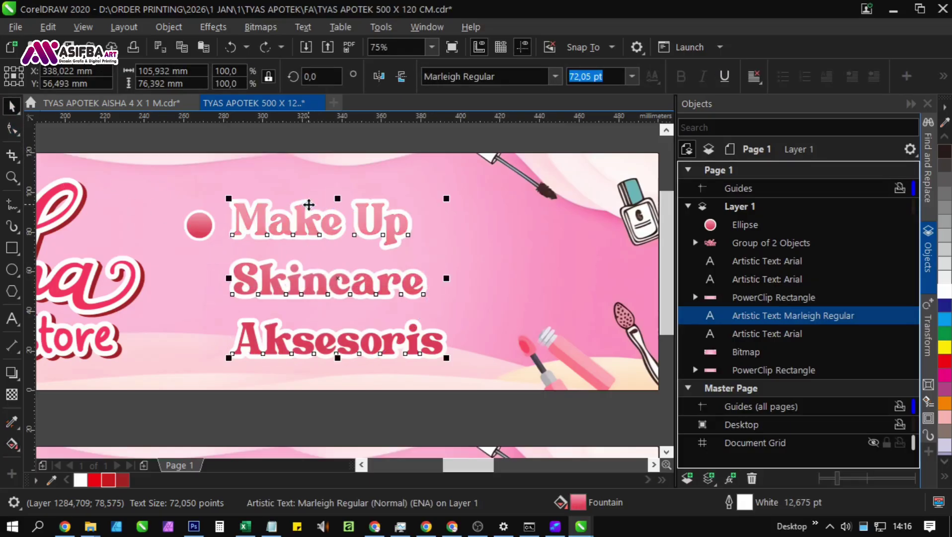
Step: Break the category text apart into separate Make Up, Skincare and Aksesoris lines
key(ctrl+k)
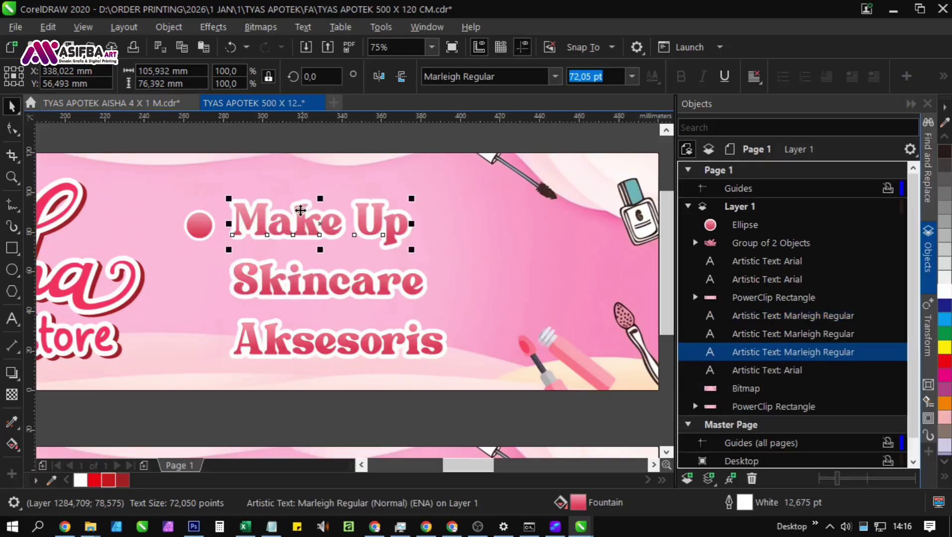
click(203, 225)
shift+click(257, 219)
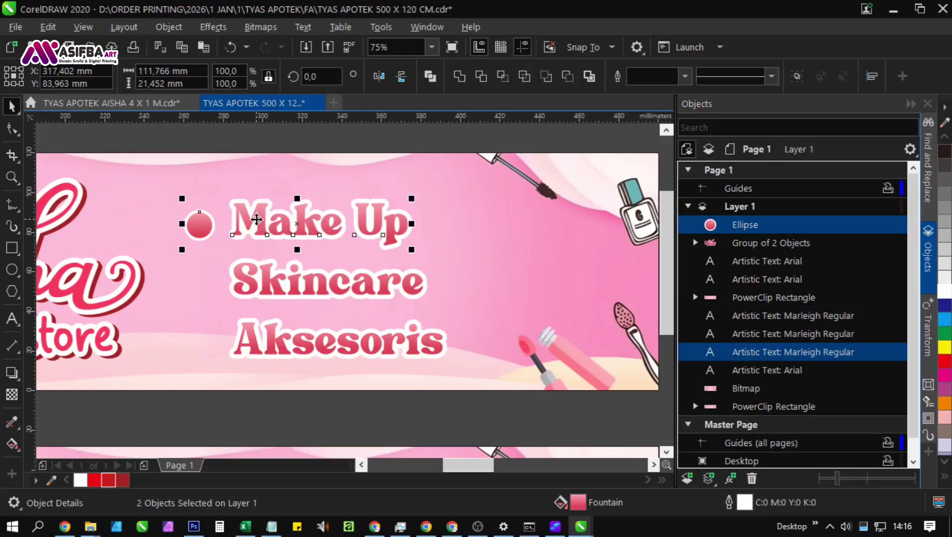
drag(271, 218, 254, 257)
click(269, 165)
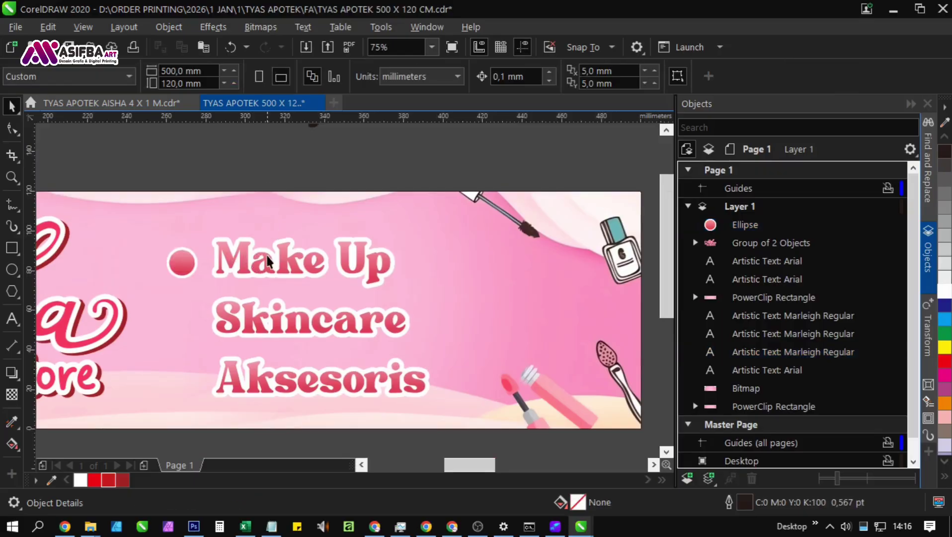
Step: Set the outline width of all three category lines to 10 pt
click(267, 261)
shift+click(263, 321)
shift+click(260, 379)
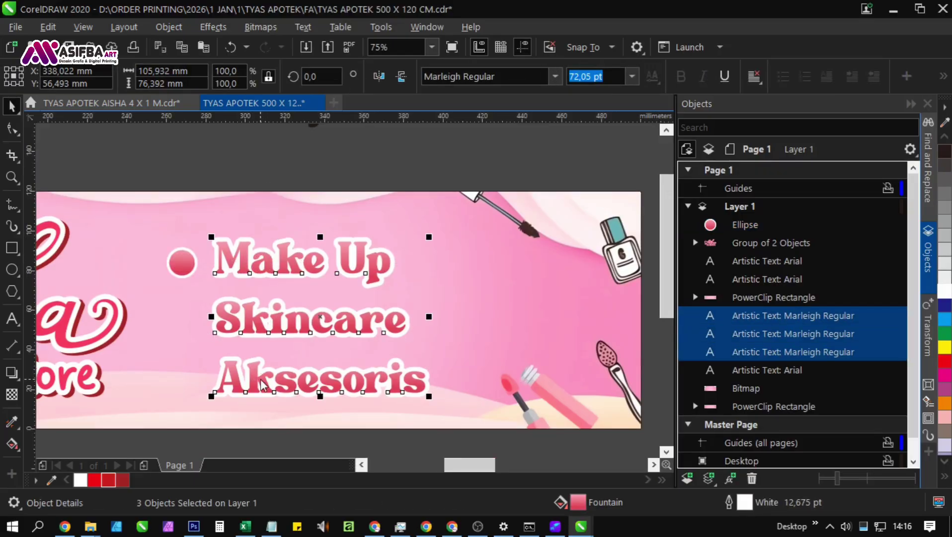
key(F12)
text(10)
key(Return)
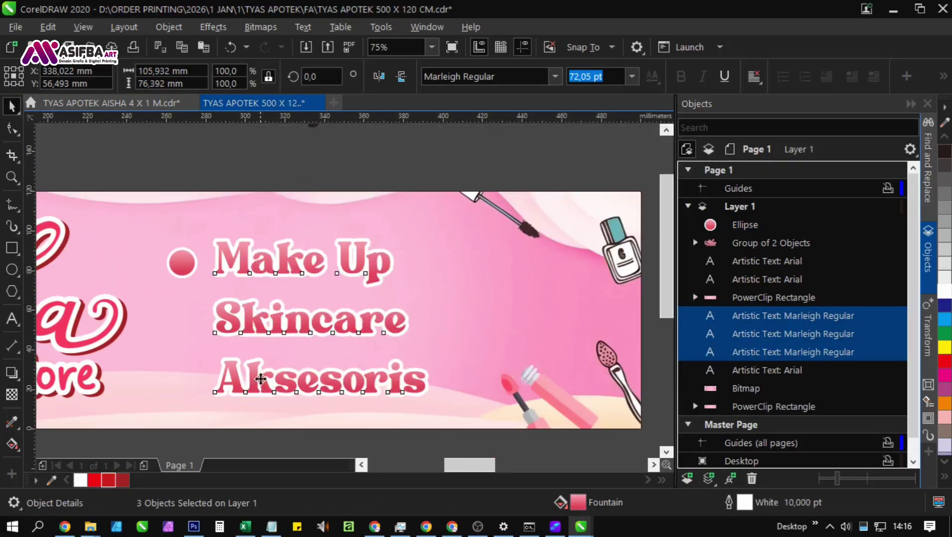
Step: Group the Make Up, Skincare and Aksesoris lines together
click(335, 179)
click(304, 268)
shift+click(304, 324)
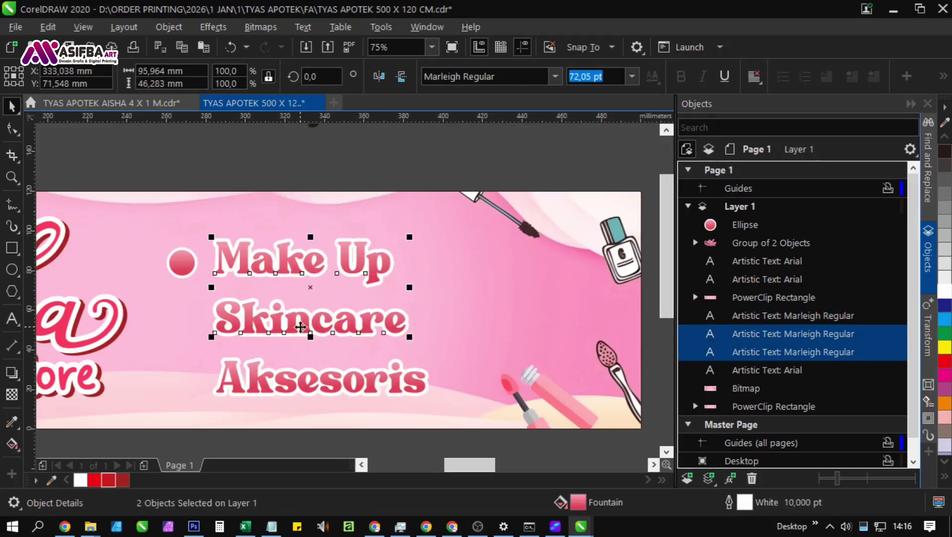
shift+click(299, 384)
key(ctrl+g)
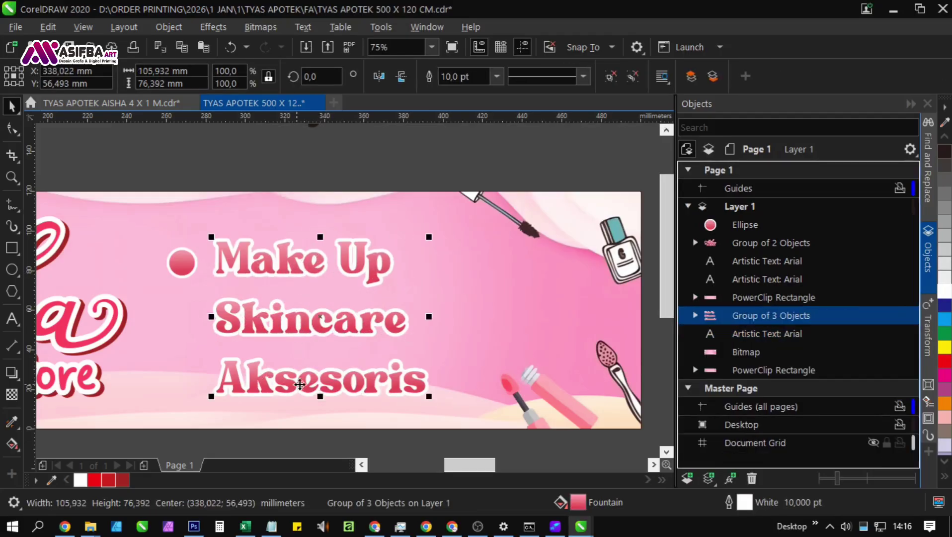
Step: Duplicate the category text group slightly down and to the right, and outline the copy in dark red C41 M100 Y100 K7
scroll(319, 322, up, 2)
mouse_move(319, 322)
mouse_down()
mouse_move(330, 340)
mouse_move(326, 331)
mouse_up()
right_click(326, 331)
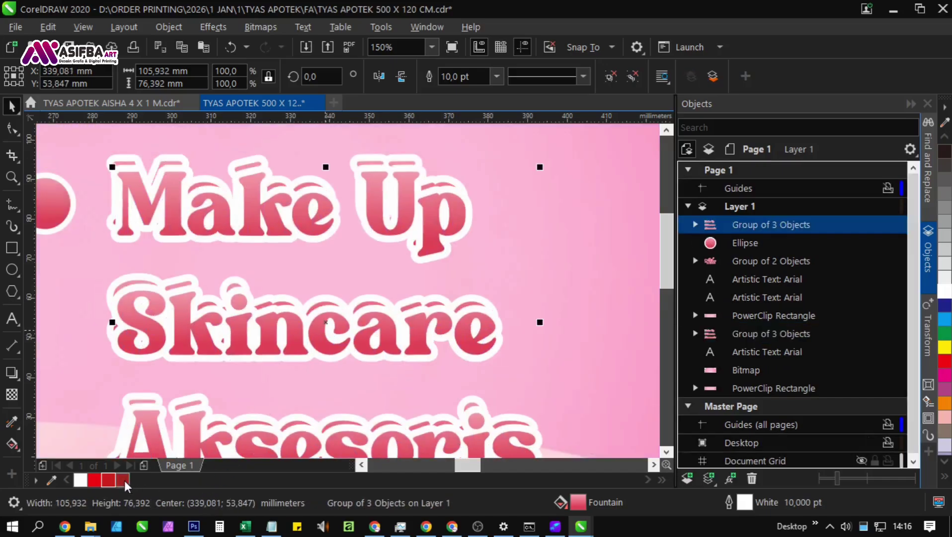
click(122, 481)
Step: Bring the white-outlined text group in front of its dark red copy and shift it down slightly to tighten the shadow
key(ctrl+Page_Down)
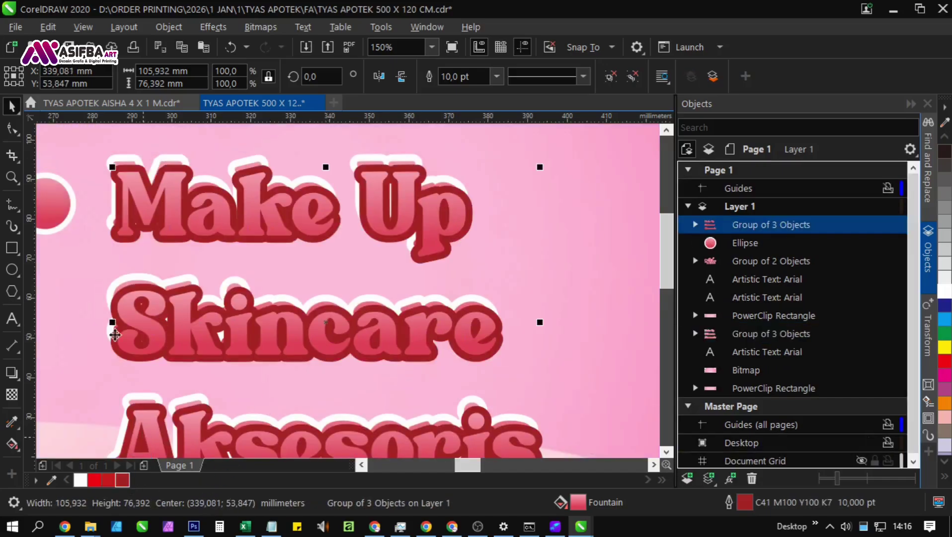
drag(114, 220, 144, 281)
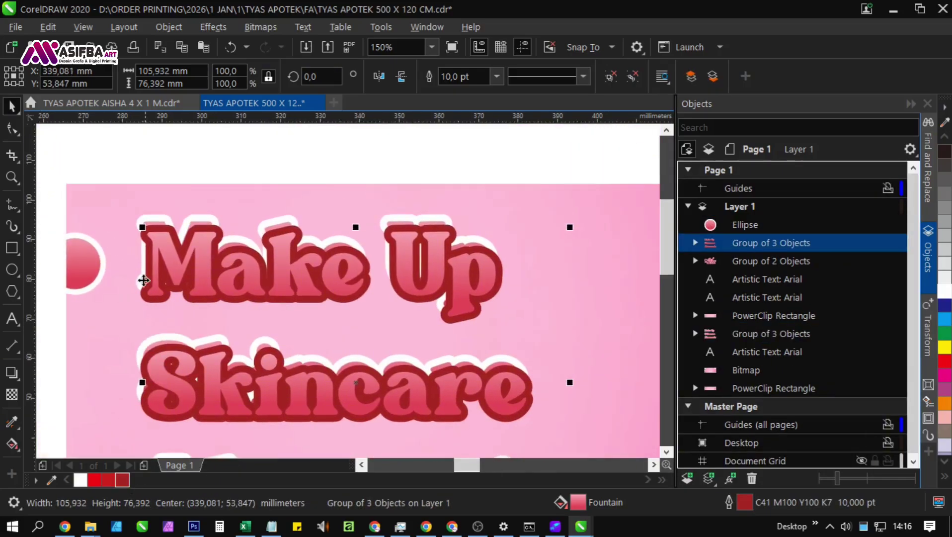
click(168, 217)
key(shift+Page_Up)
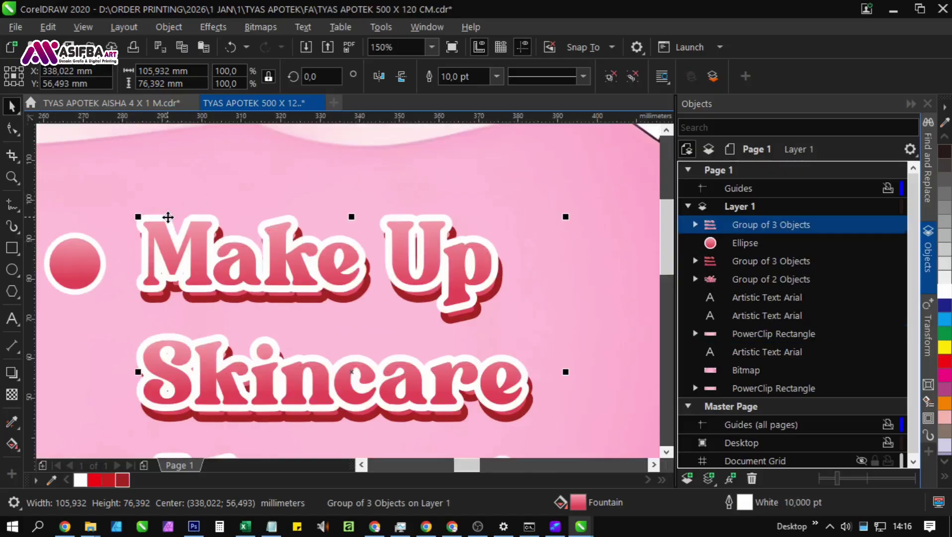
scroll(353, 283, up, 2)
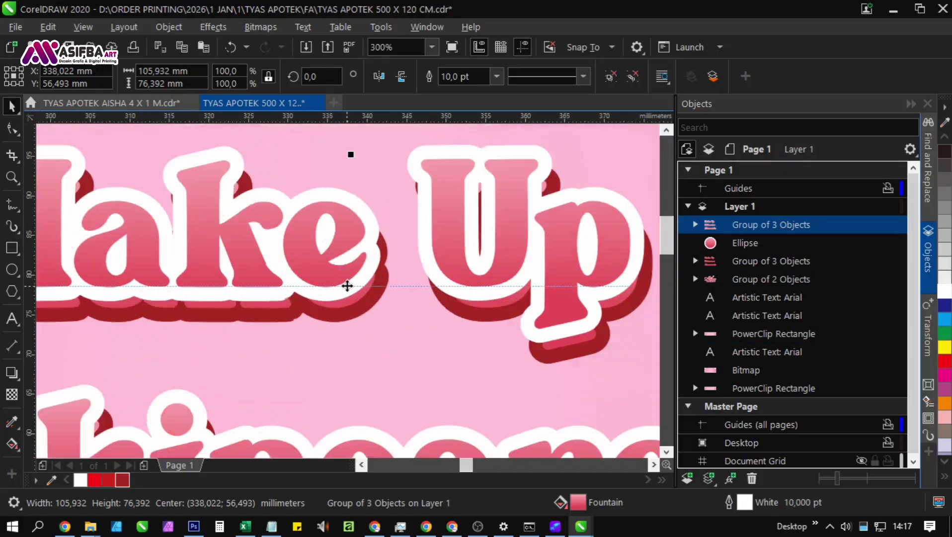
drag(347, 283, 345, 286)
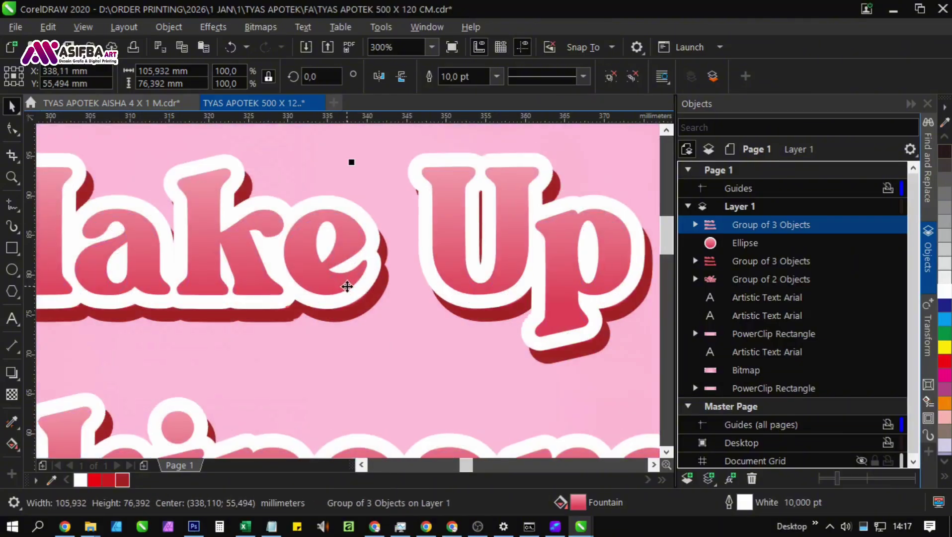
scroll(347, 286, down, 4)
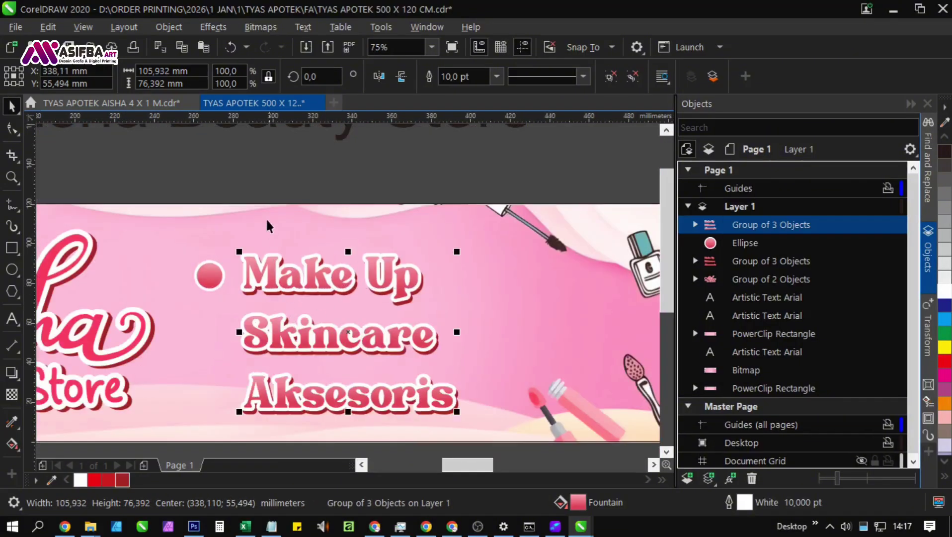
Step: Shrink the bullet circle to about 10.9 mm, duplicate it slightly down and to the right, and outline the copy in the same dark red
click(261, 185)
click(203, 282)
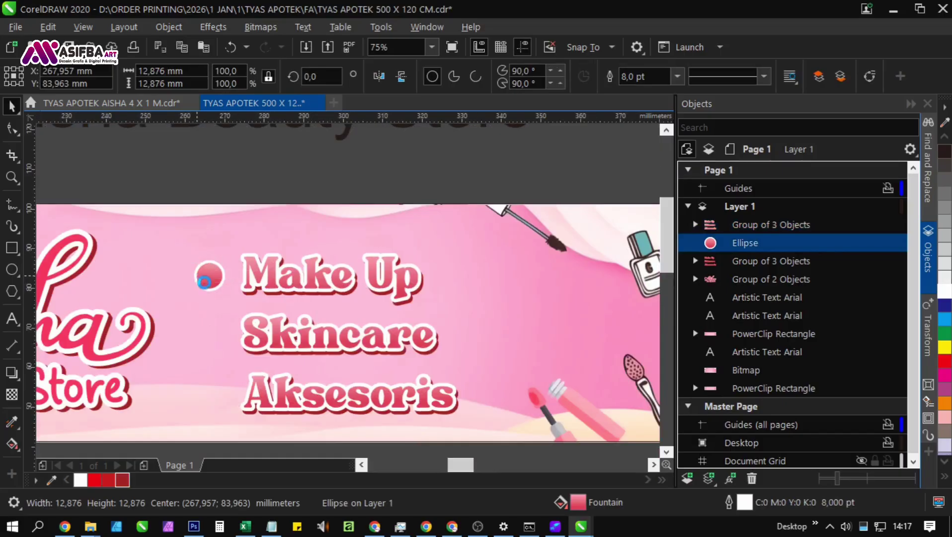
scroll(204, 282, up, 2)
drag(186, 301, 234, 286)
scroll(218, 275, up, 2)
right_click(122, 479)
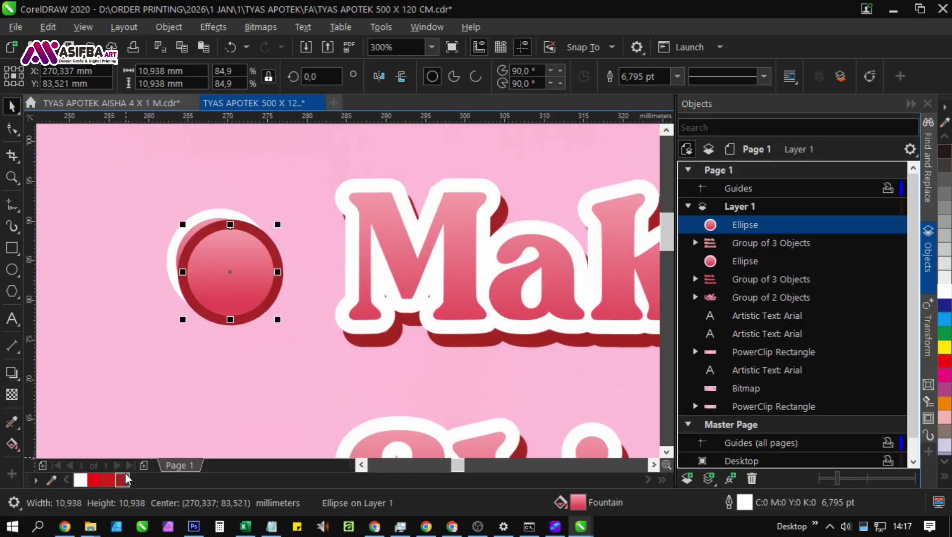
Step: Bring the white-outlined circle to the front and move the dark red circle closer beneath it as a thin shadow
click(197, 217)
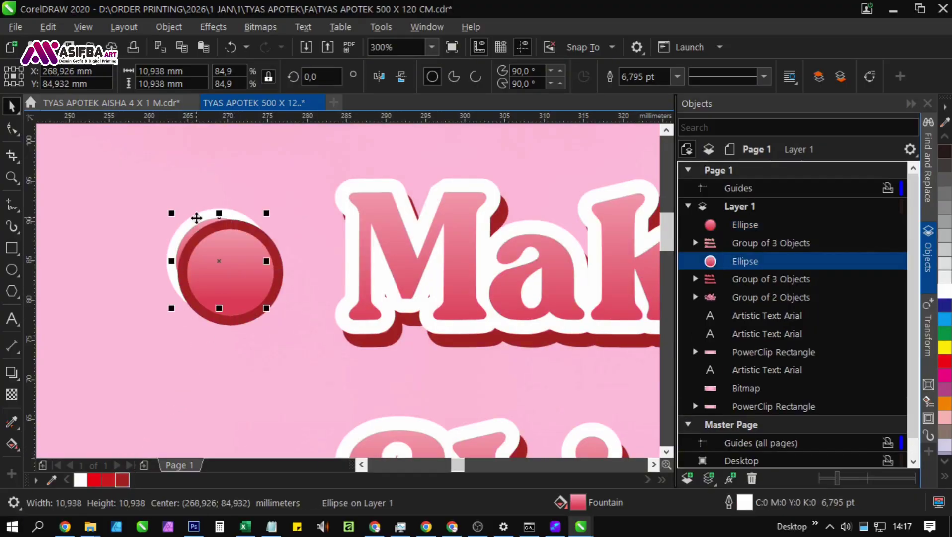
key(shift+Page_Up)
scroll(245, 268, up, 2)
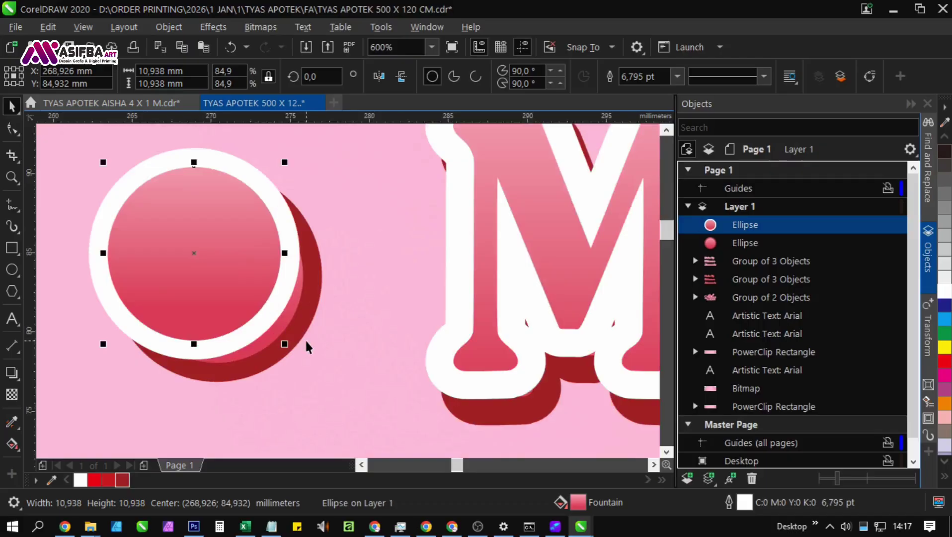
click(298, 332)
drag(298, 332, 290, 322)
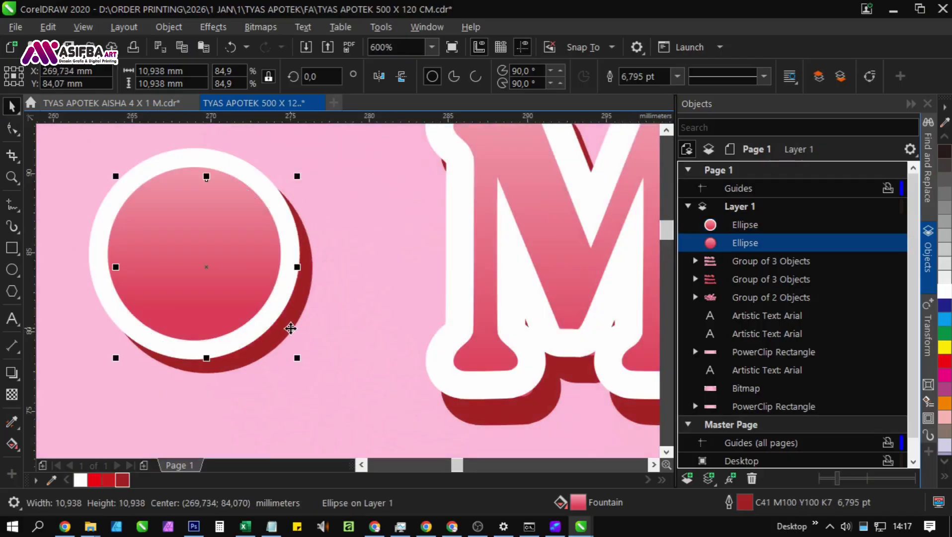
Step: Group the circle with its shadow and place copies of the bullet beside Skincare and Aksesoris
shift+click(228, 263)
scroll(228, 263, down, 4)
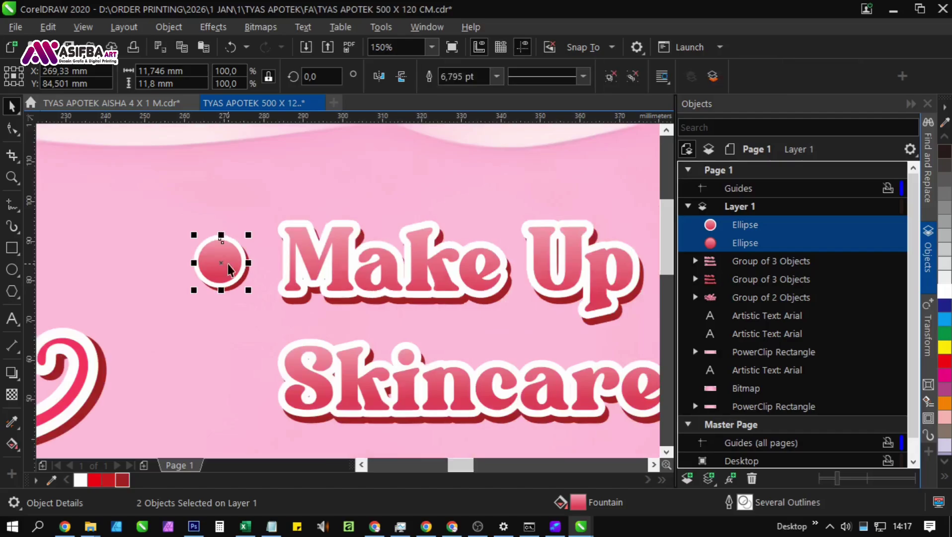
key(ctrl+g)
drag(228, 264, 275, 309)
right_click(236, 385)
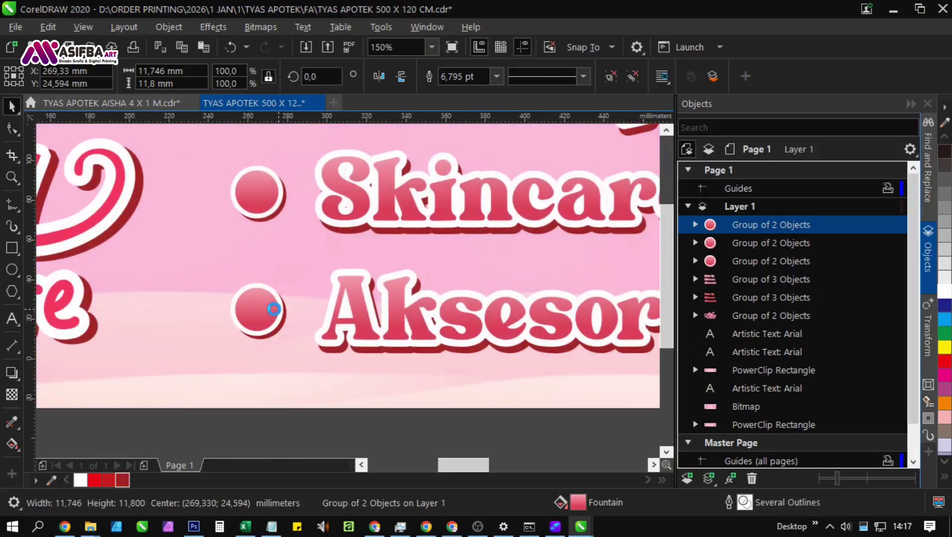
scroll(292, 304, down, 1)
click(505, 376)
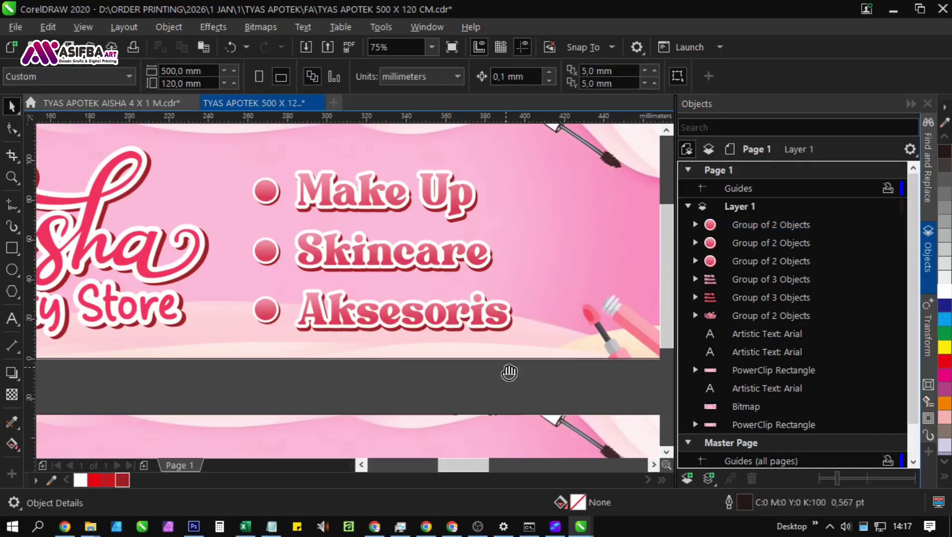
Step: Group the bullets with the category text and enlarge the list to about 140 x 85 mm
drag(506, 374, 194, 164)
key(ctrl+g)
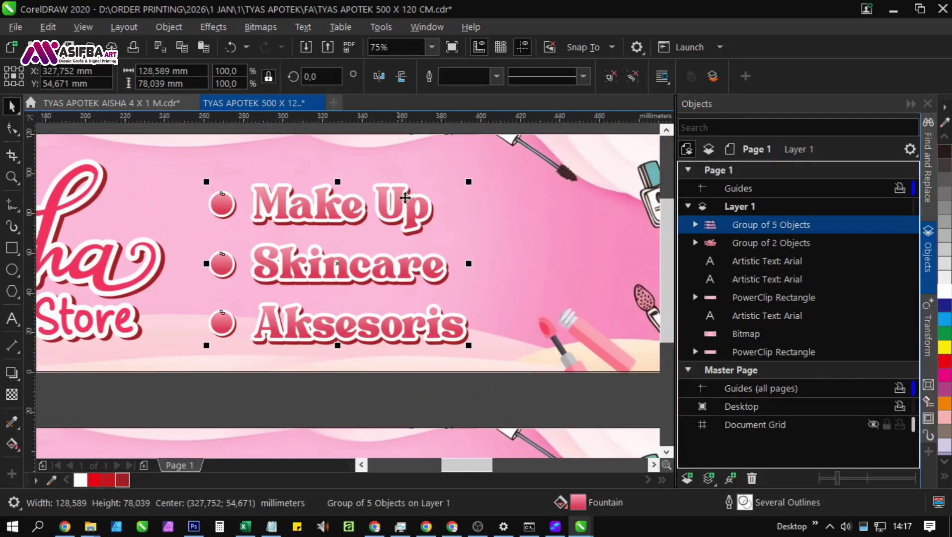
drag(472, 180, 496, 165)
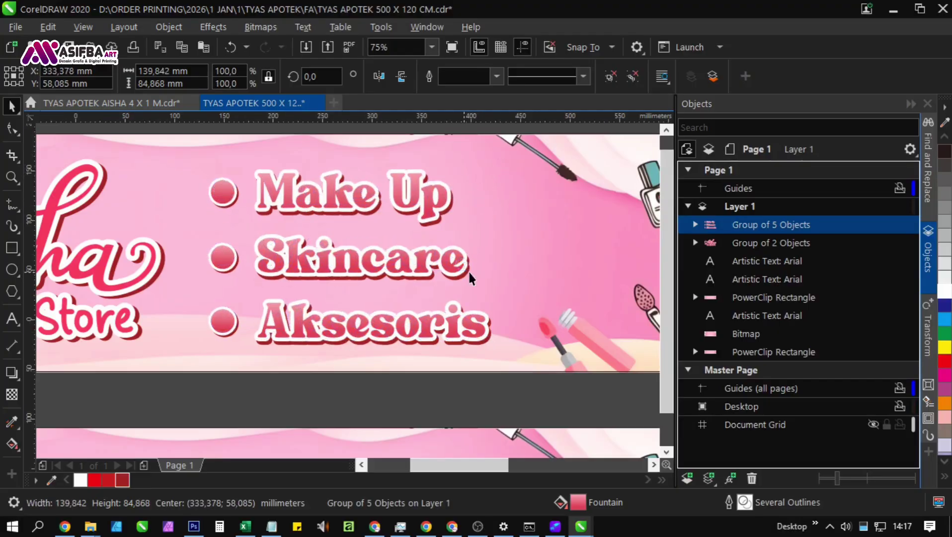
scroll(469, 270, down, 2)
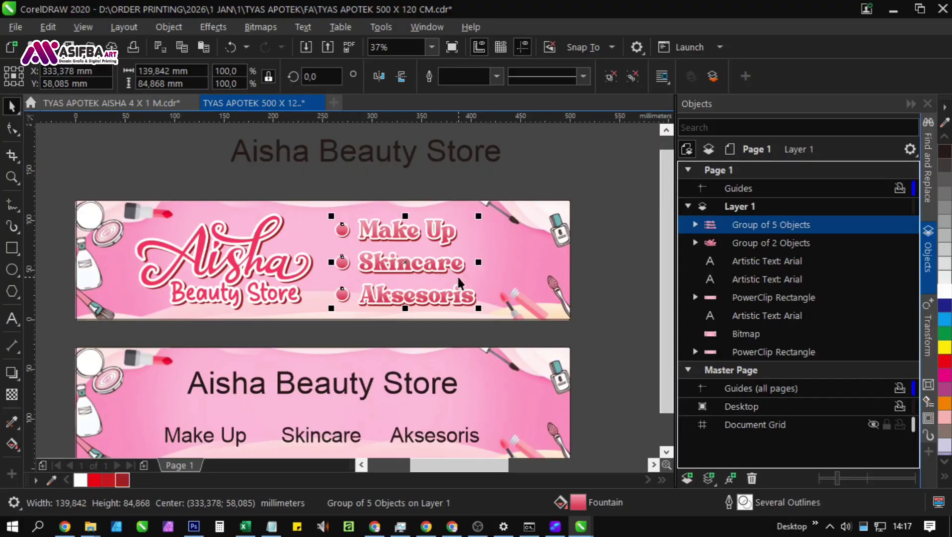
click(420, 341)
drag(374, 351, 344, 276)
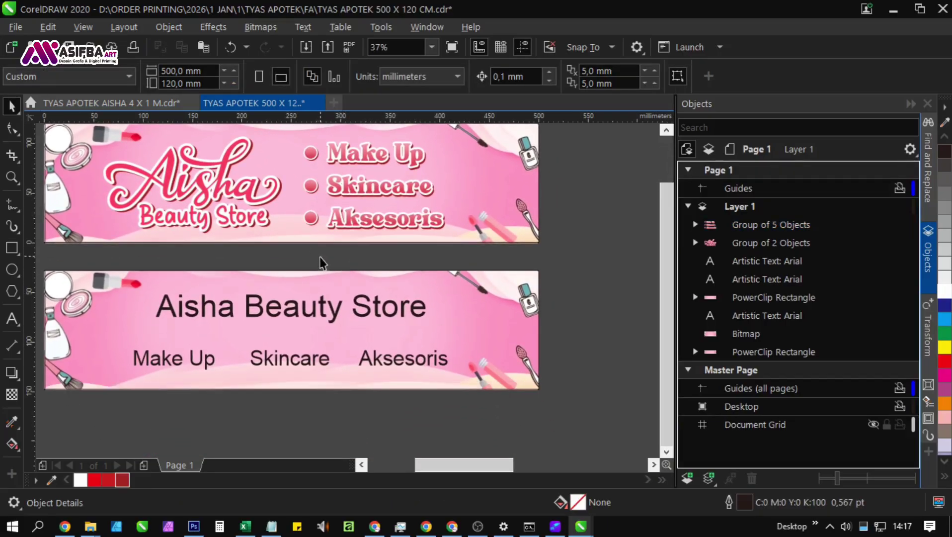
Step: Save the banner document without altering the plain title text
click(333, 320)
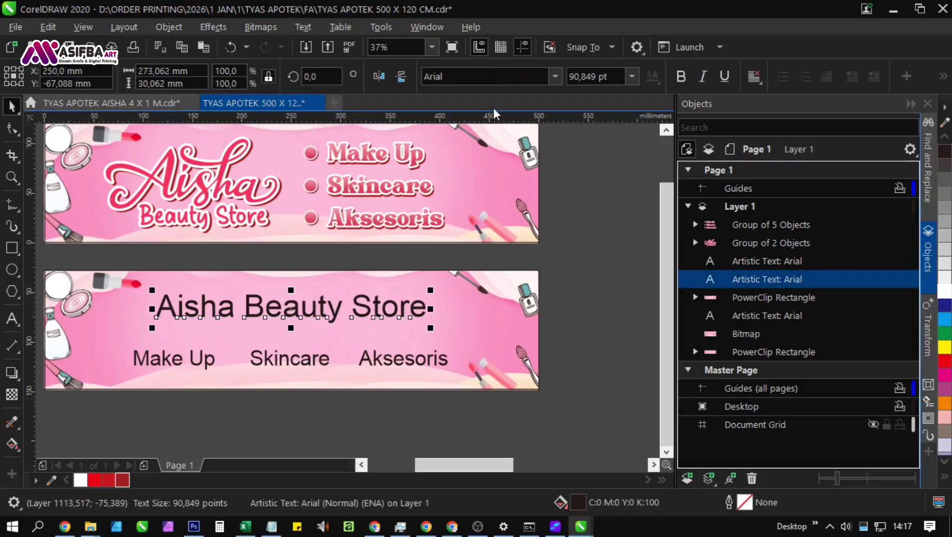
click(468, 79)
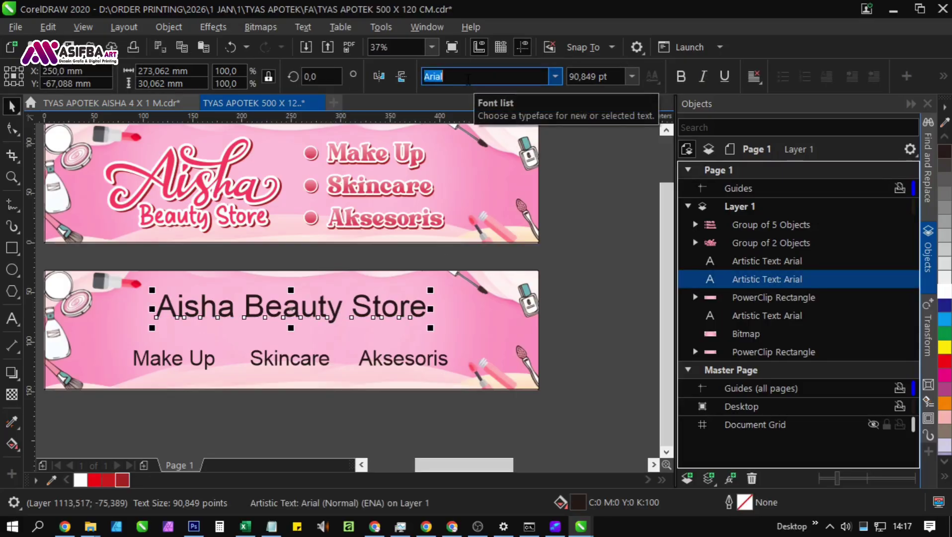
click(563, 229)
key(ctrl+s)
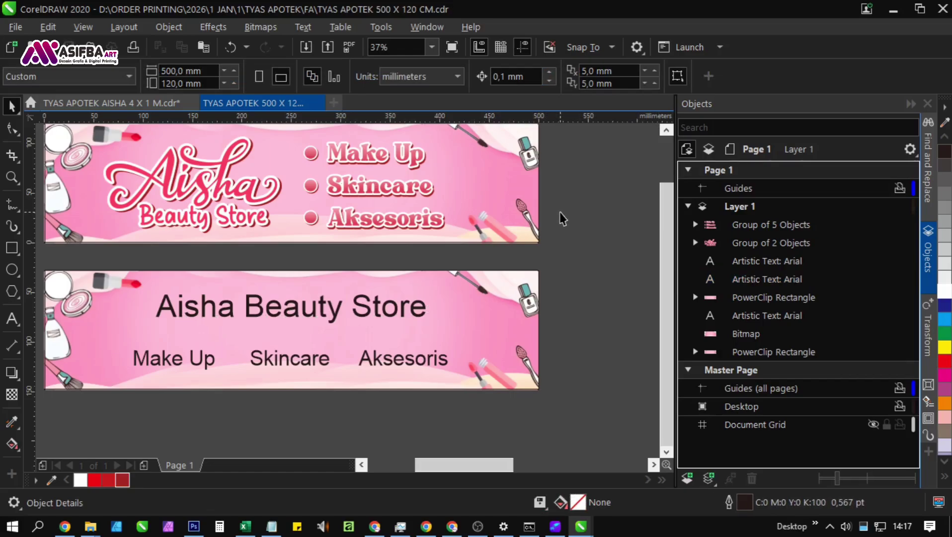
drag(568, 206, 570, 255)
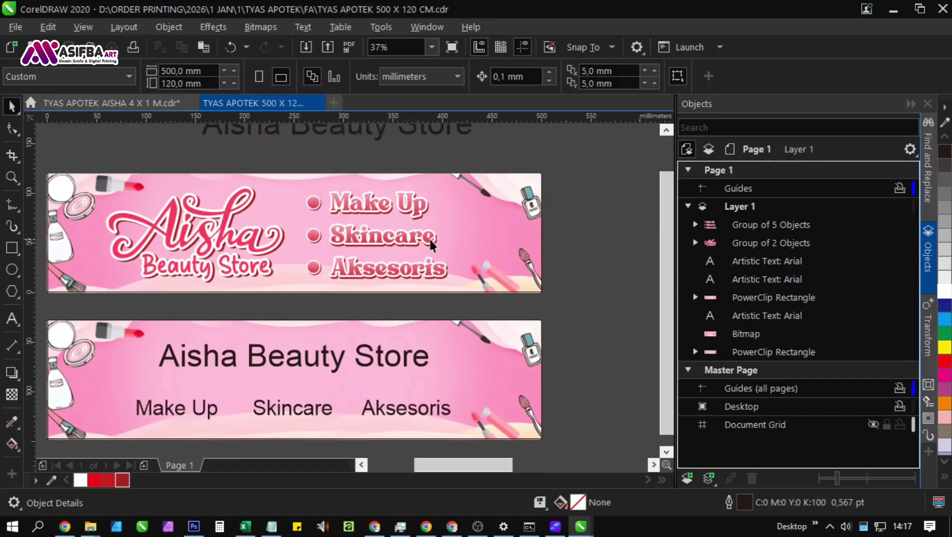
Step: Ungroup the front category lettering and the surrounding bulleted list so each word can be edited individually
ctrl+click(374, 211)
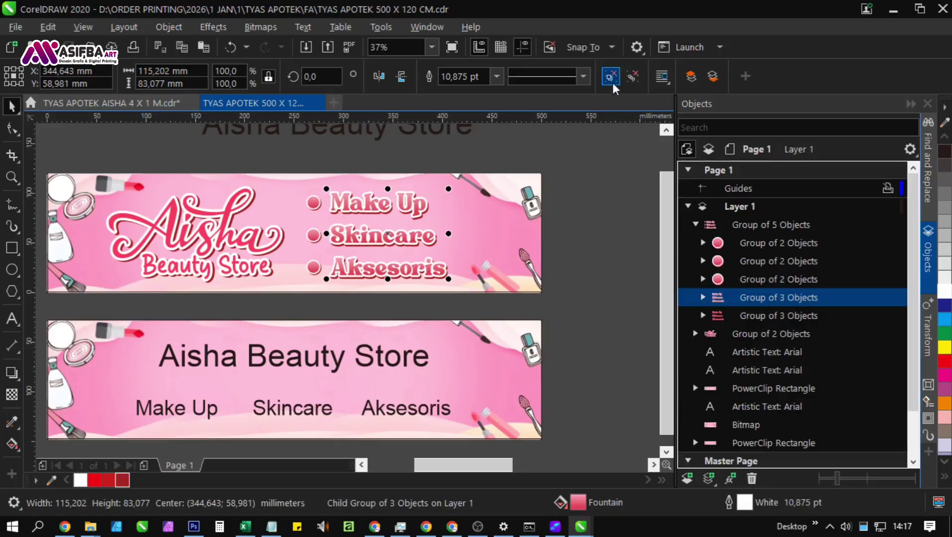
key(ctrl+u)
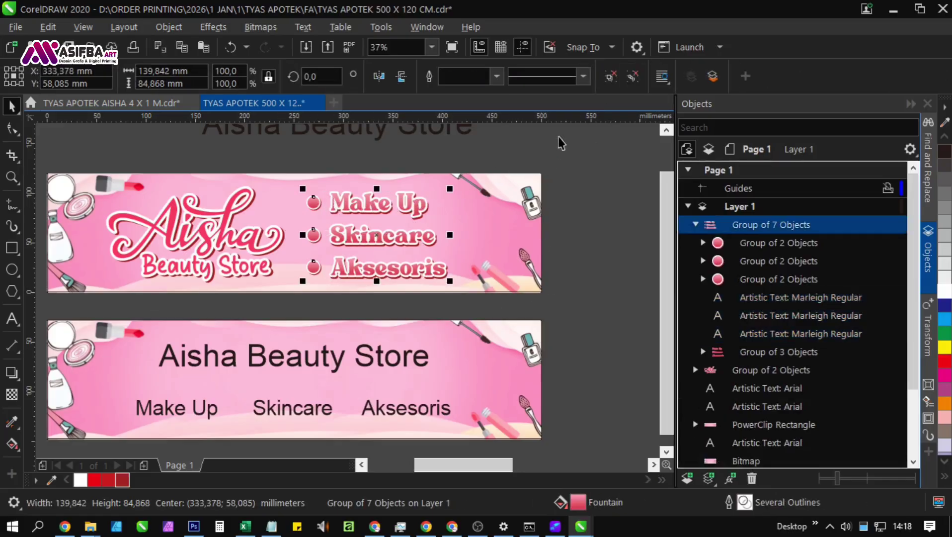
click(611, 76)
Step: Redraw the Make Up text's vertical gradient from top to bottom and sample the Aisha logo's pinkish red as its lower colour
click(351, 201)
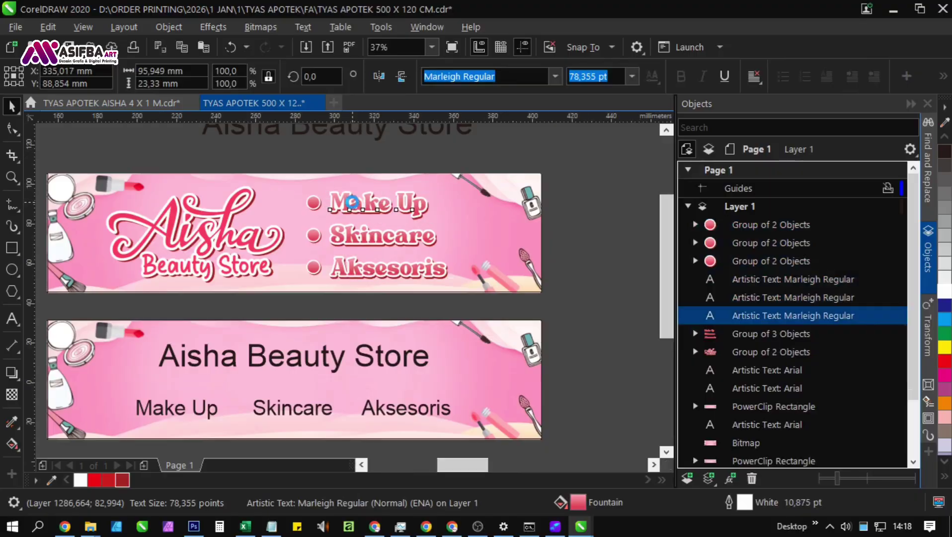
scroll(348, 204, up, 3)
click(12, 444)
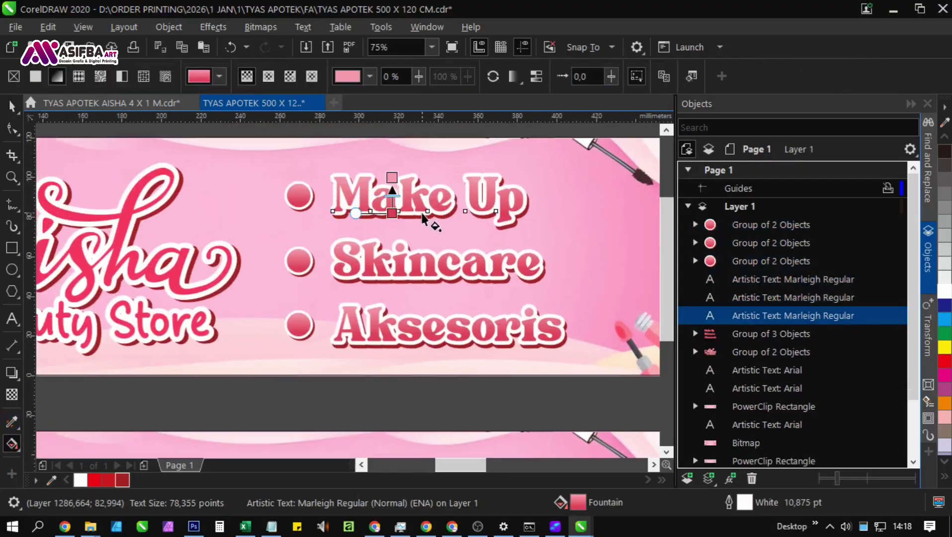
drag(412, 176, 412, 216)
click(436, 206)
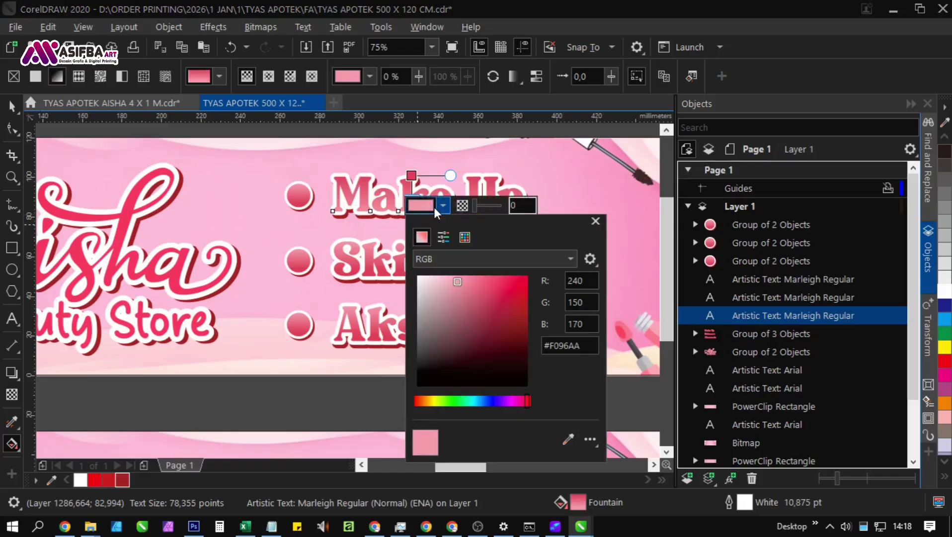
click(569, 439)
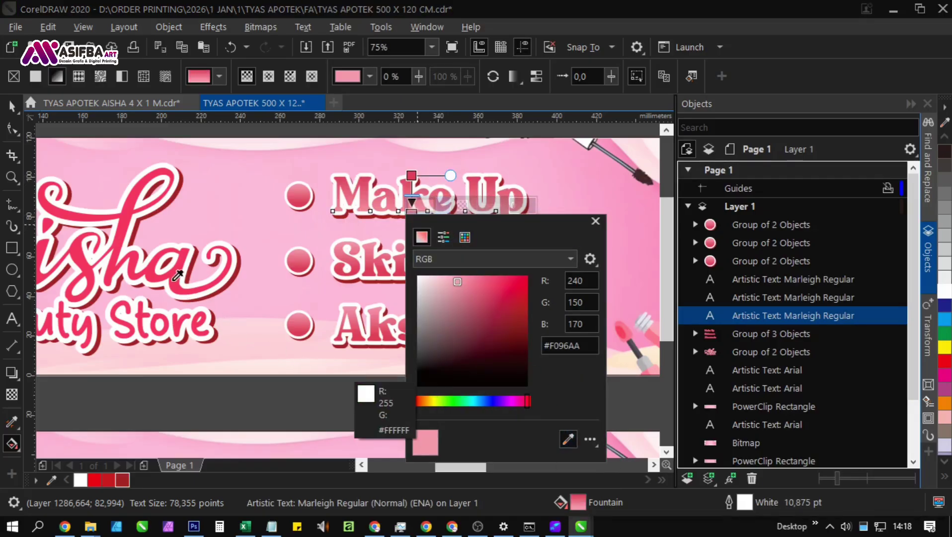
click(177, 281)
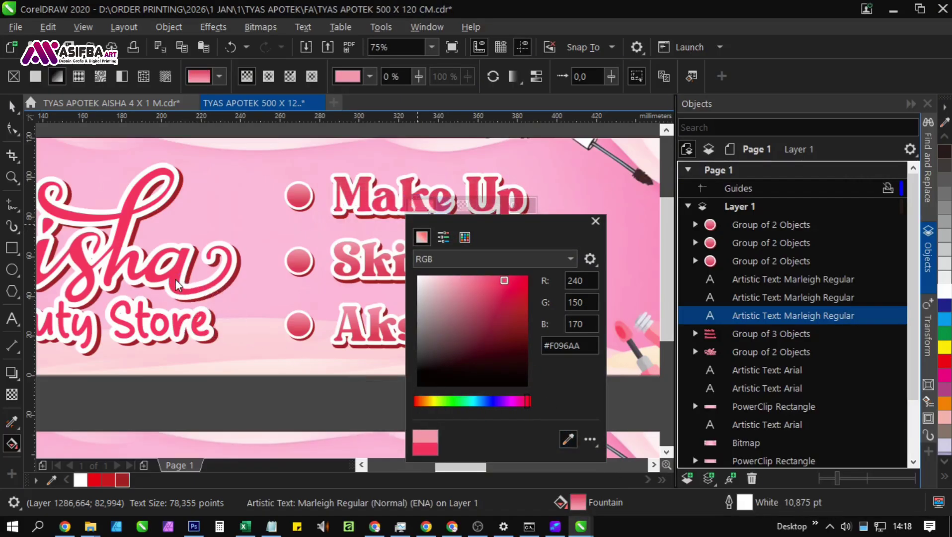
click(349, 191)
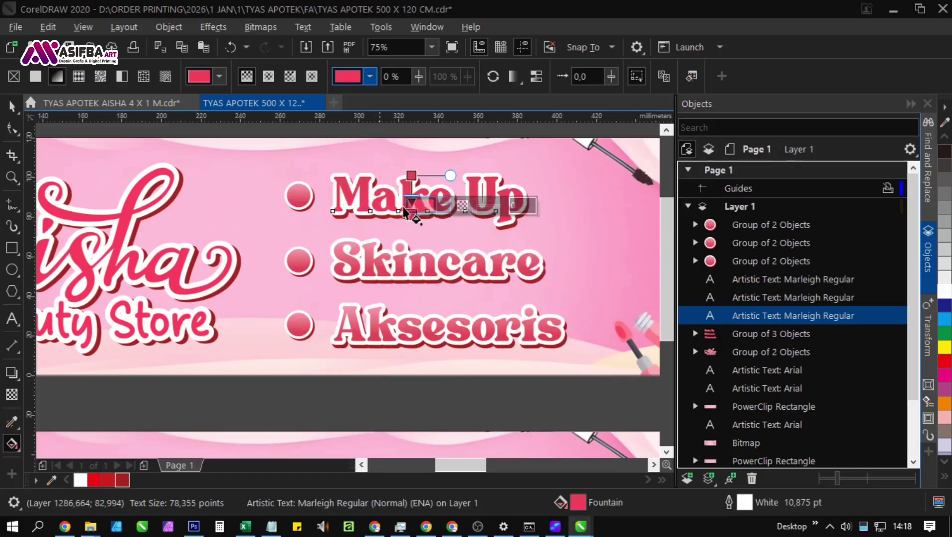
Step: Switch the lower gradient colour of Make Up to the CMYK model and darken it to deep crimson
click(443, 206)
click(459, 256)
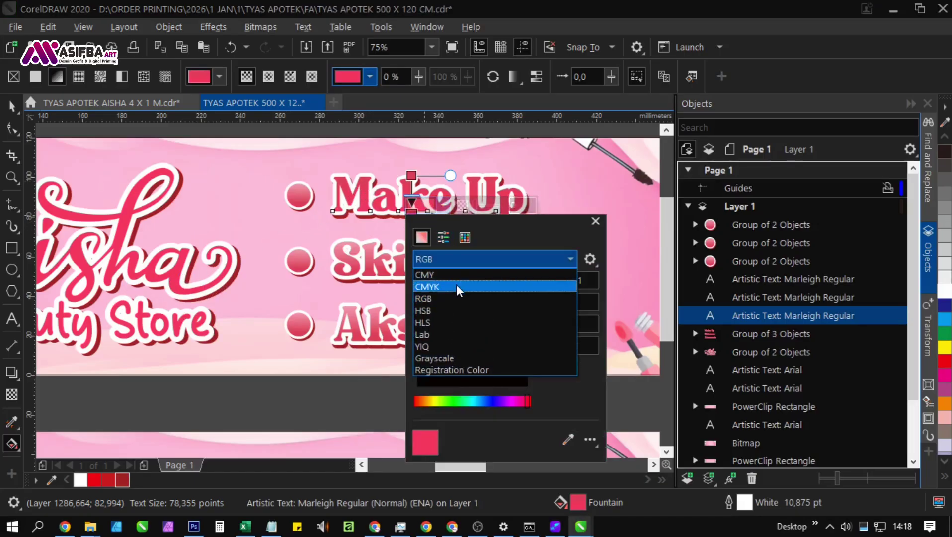
click(456, 284)
click(505, 297)
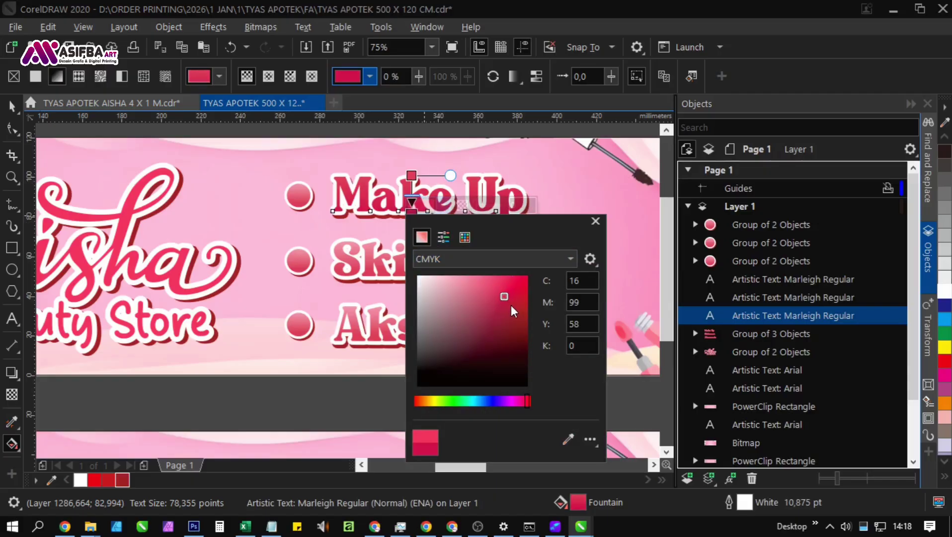
click(508, 305)
click(370, 196)
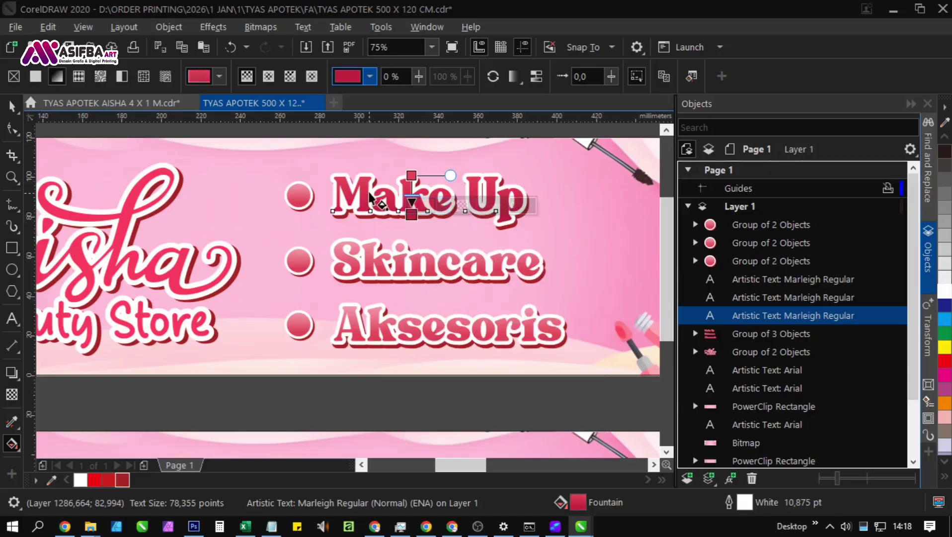
Step: Switch the upper gradient colour of Make Up to the CMYK model and set it to a softer, lighter pinkish red
drag(386, 182, 337, 204)
click(366, 202)
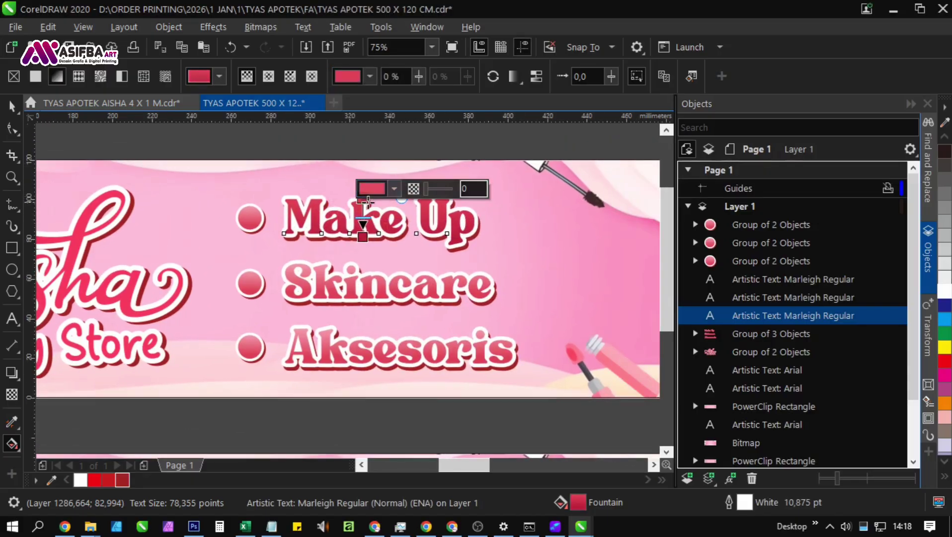
click(373, 189)
click(432, 242)
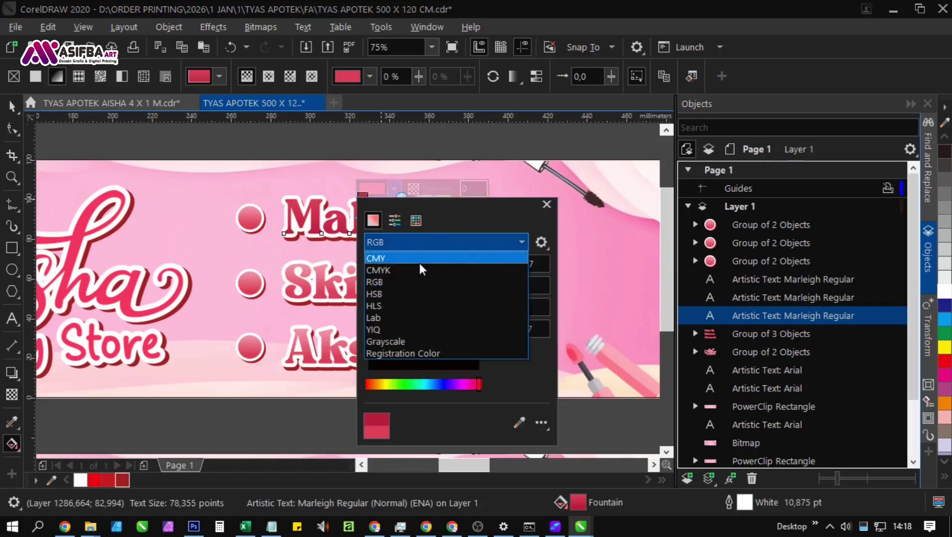
click(421, 271)
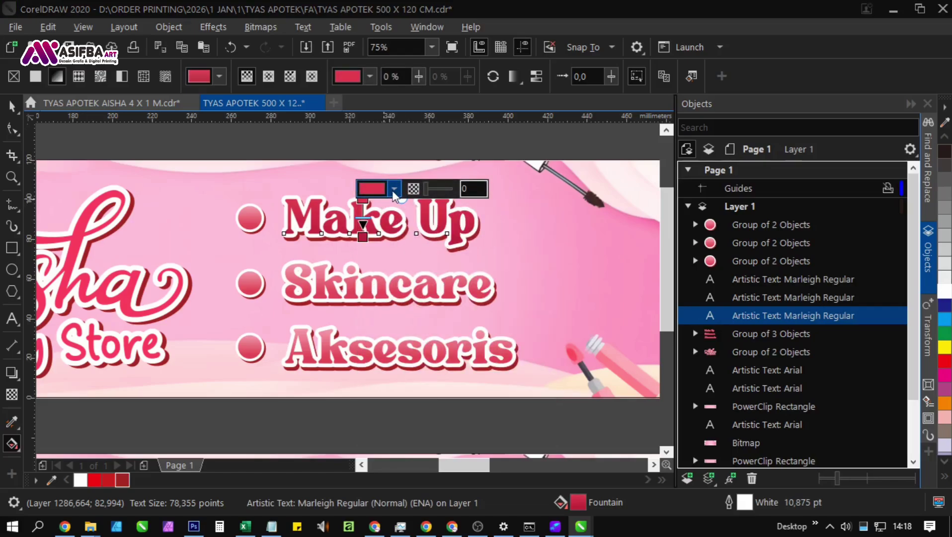
click(394, 191)
click(427, 263)
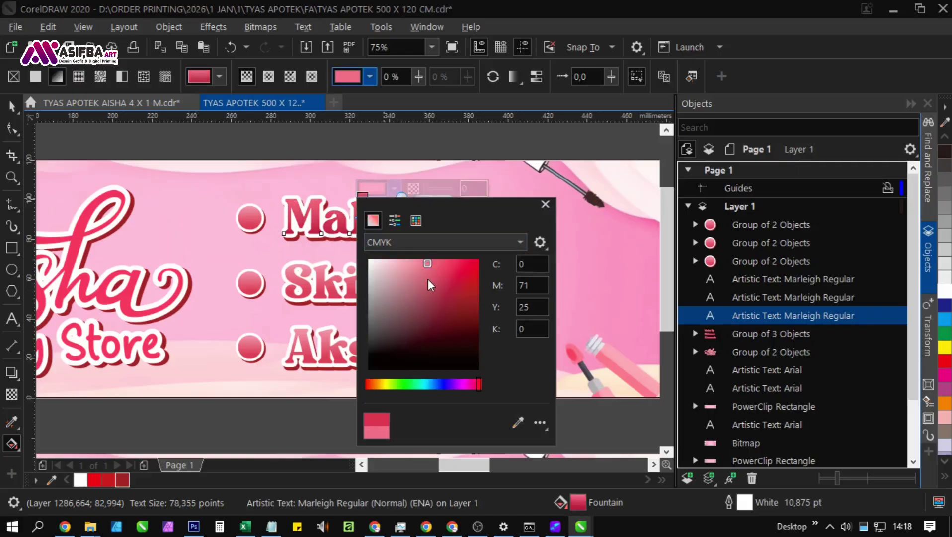
click(429, 273)
click(328, 223)
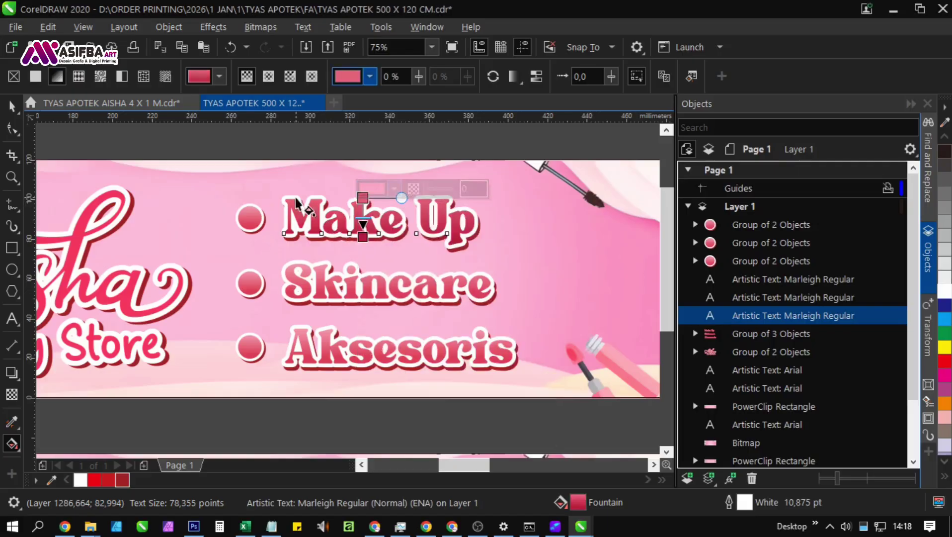
Step: Copy the Make Up gradient onto Skincare, Aksesoris and the three bullet circles with the Attributes Eyedropper
click(272, 144)
scroll(332, 174, up, 2)
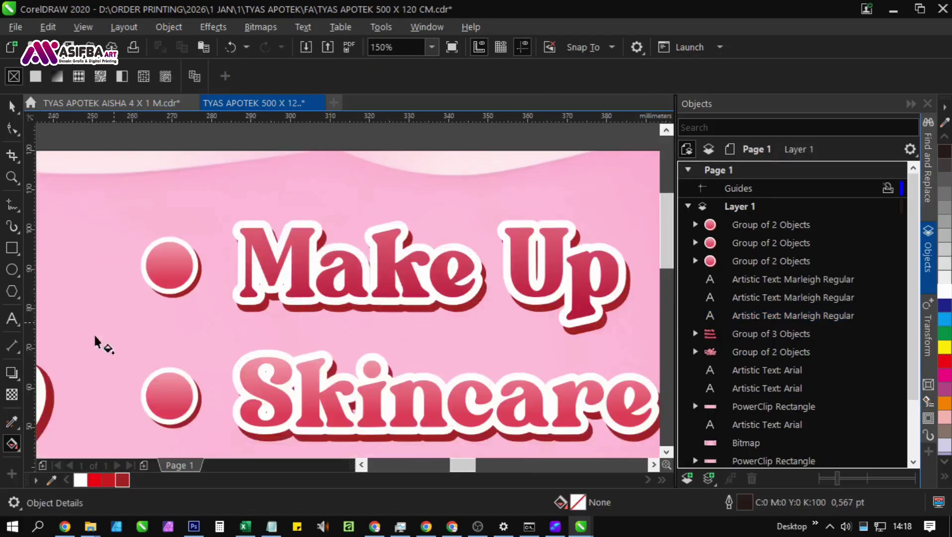
click(13, 422)
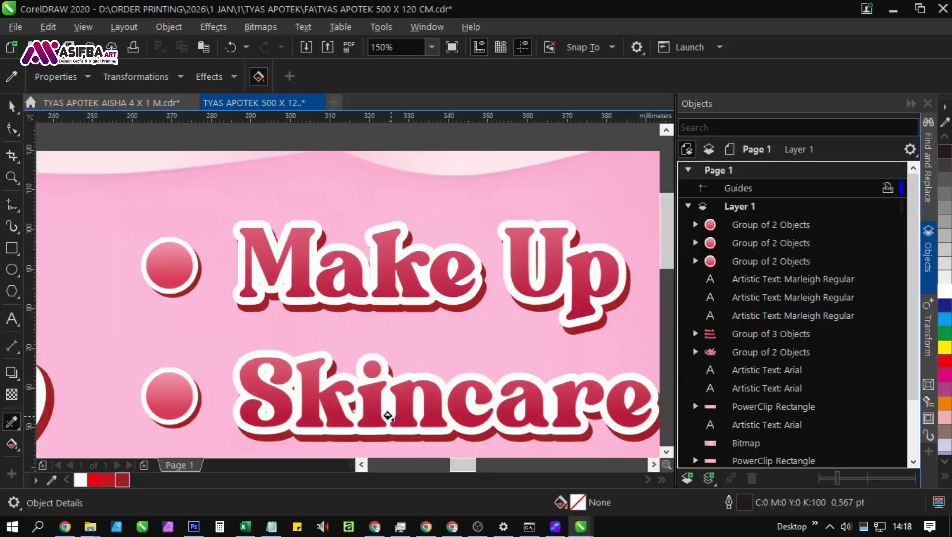
scroll(346, 335, down, 4)
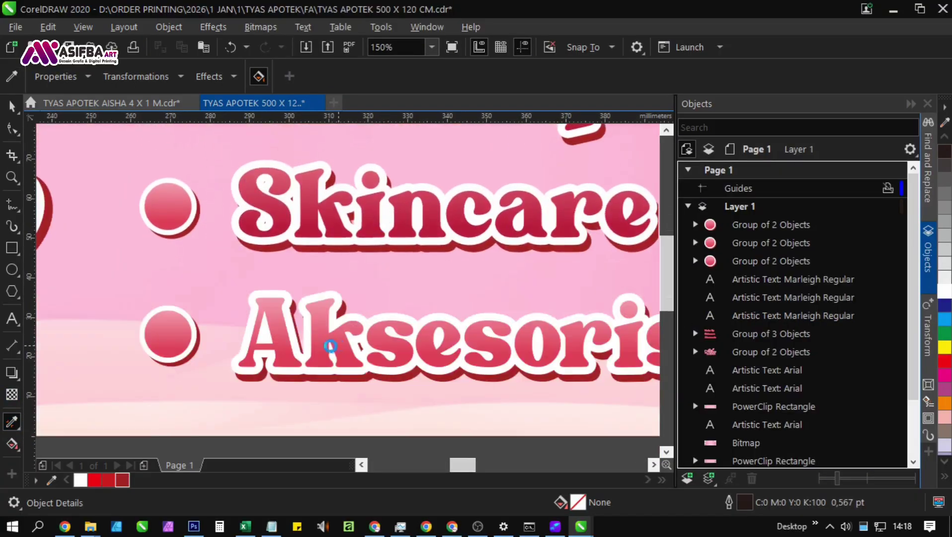
click(331, 346)
click(182, 339)
click(172, 195)
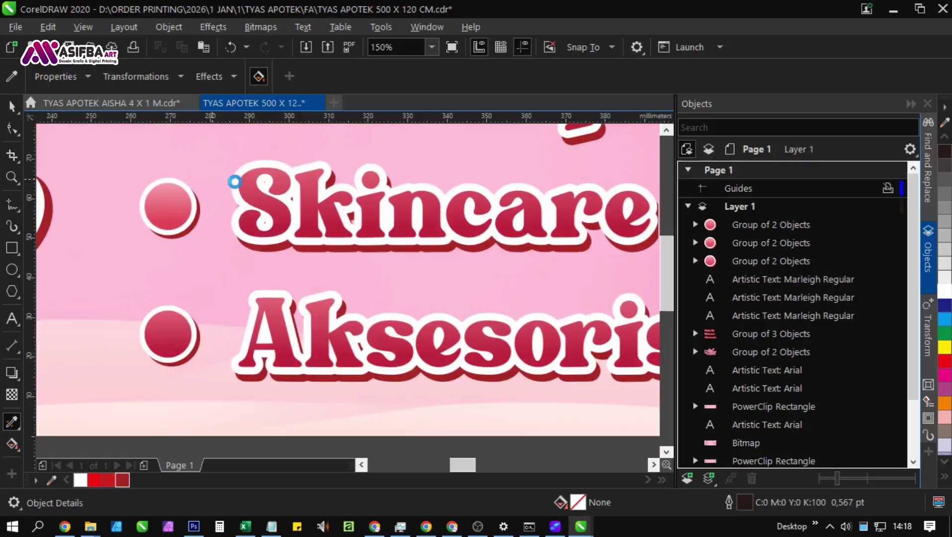
drag(235, 182, 255, 340)
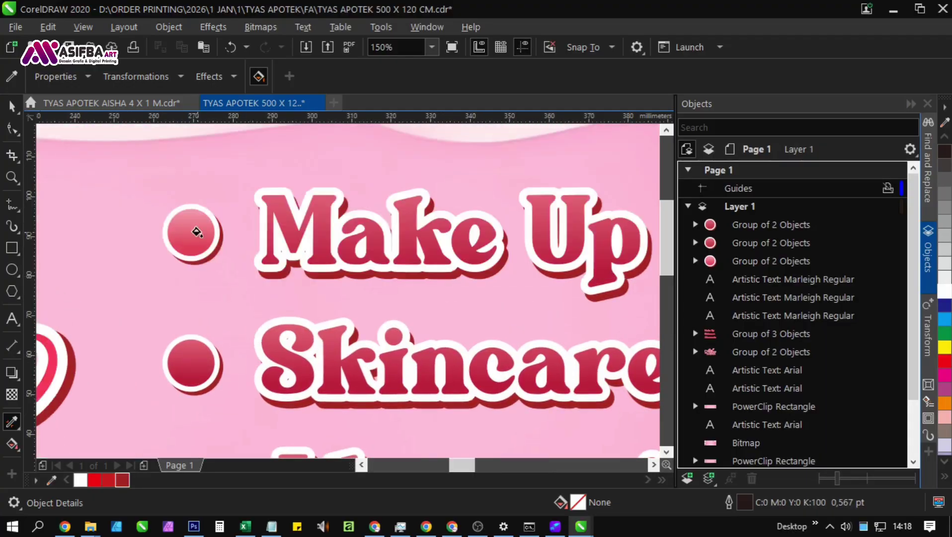
click(197, 232)
scroll(312, 234, down, 2)
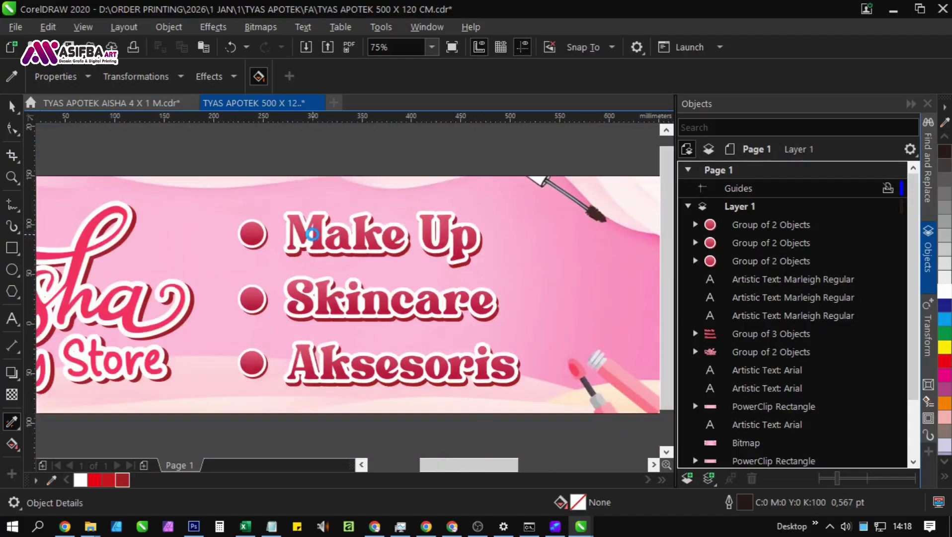
scroll(311, 233, down, 2)
key(space)
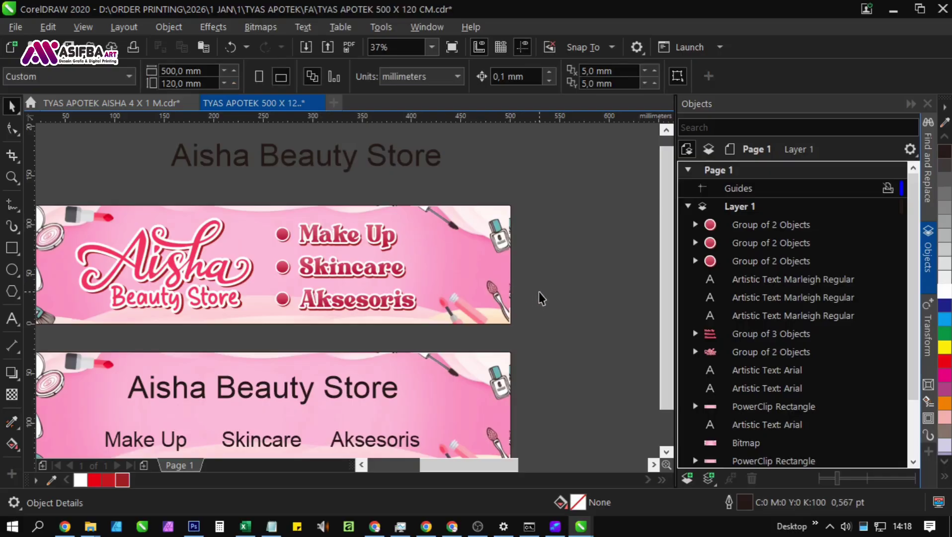
Step: Select the front Aisha lettering inside the logo group and apply a vertical gradient from top to bottom
drag(168, 320, 213, 332)
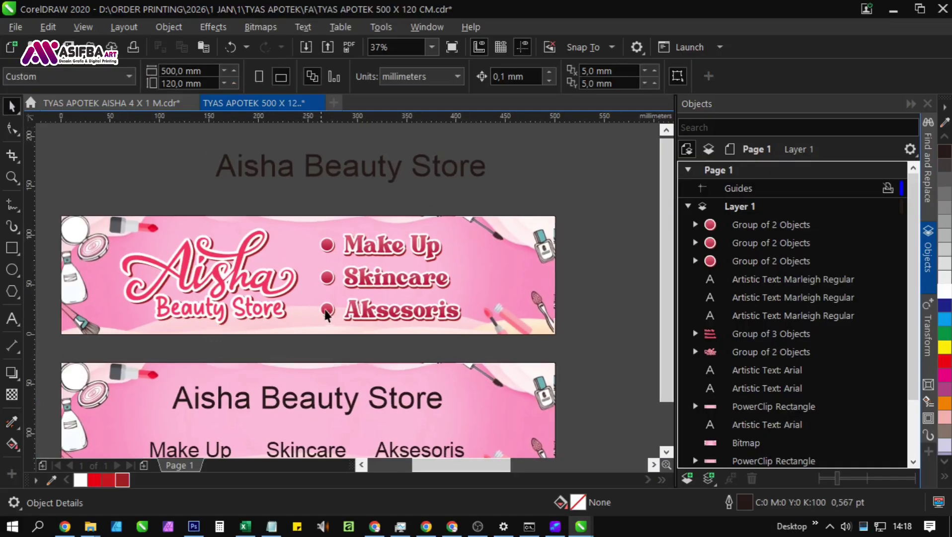
ctrl+click(238, 293)
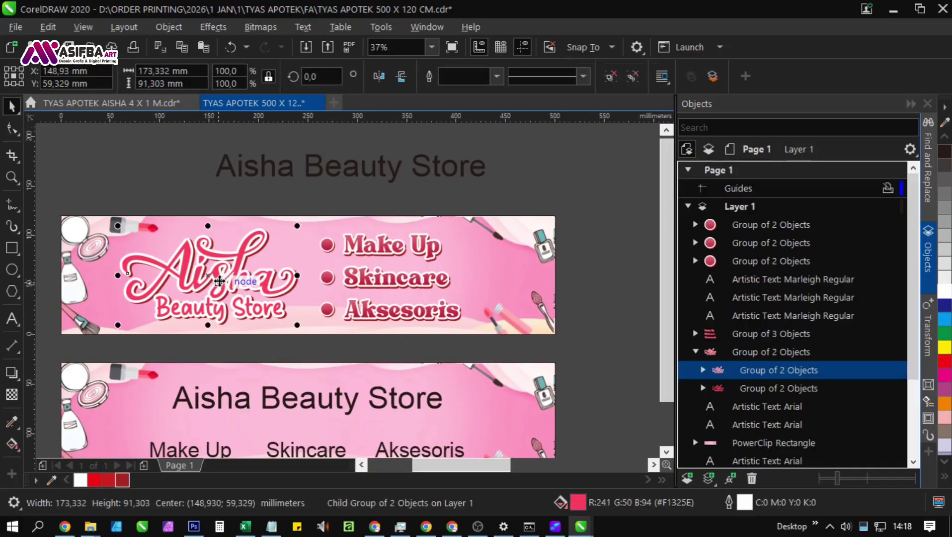
click(374, 198)
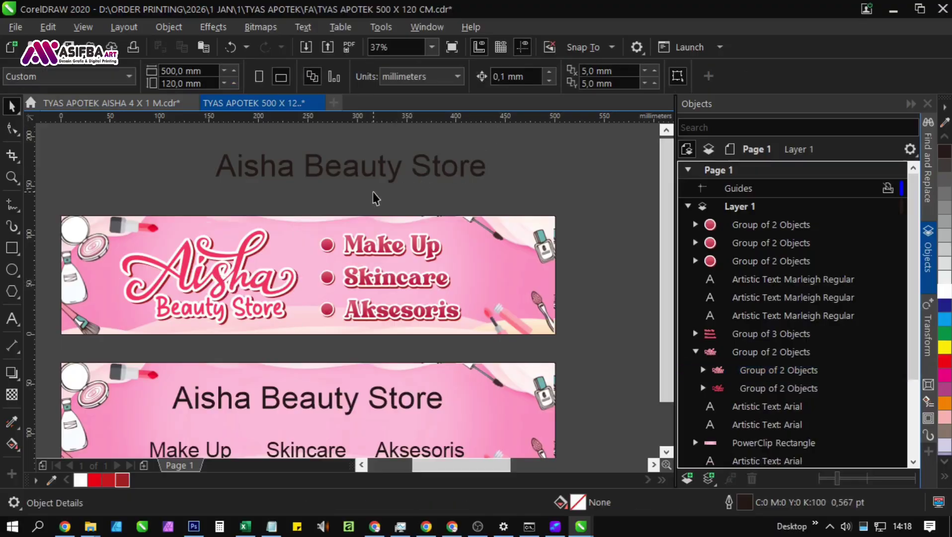
ctrl+click(164, 273)
click(12, 443)
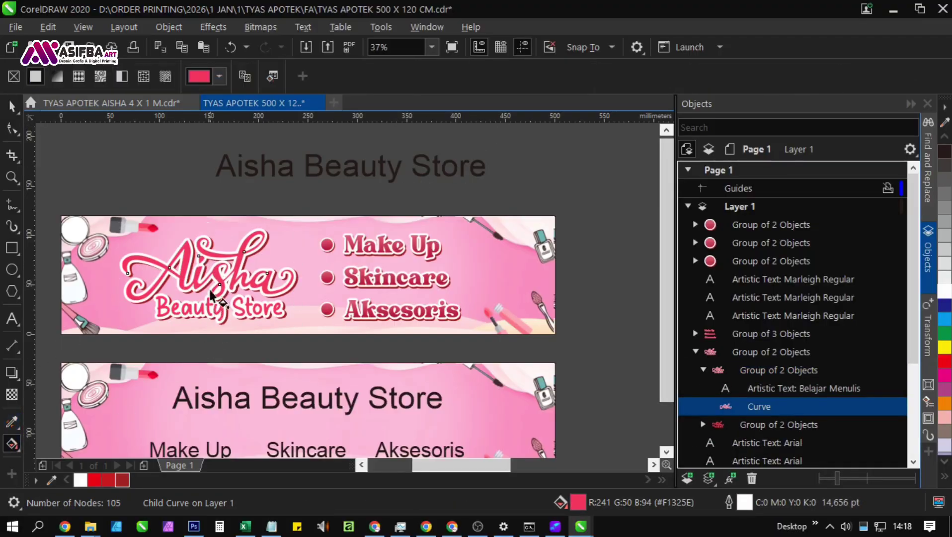
drag(219, 253, 219, 315)
Step: Change the white lower colour of the Aisha lettering's gradient to a strong red
click(249, 305)
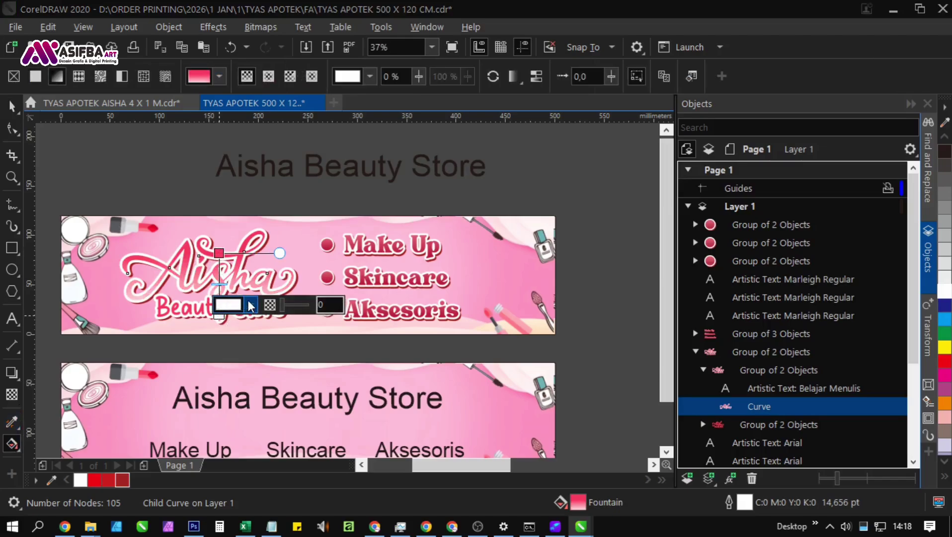
click(374, 272)
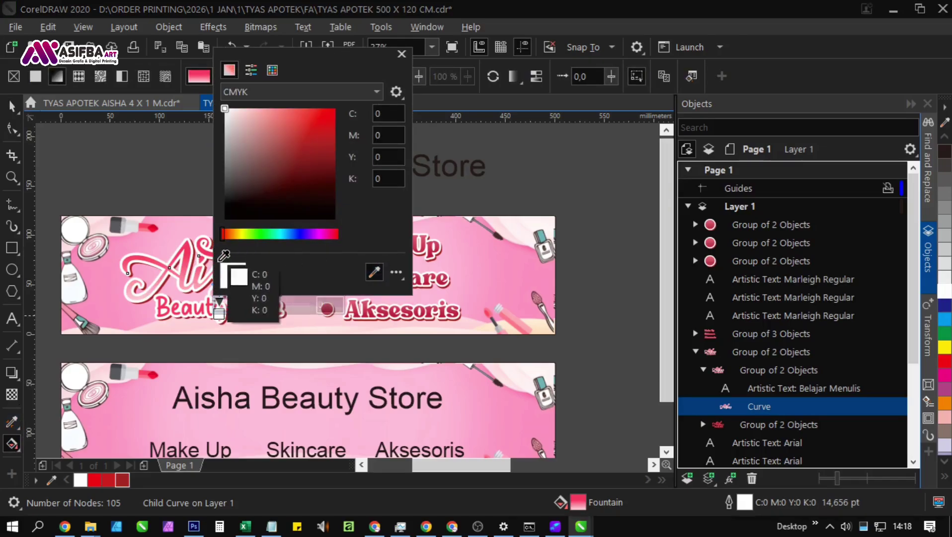
click(155, 228)
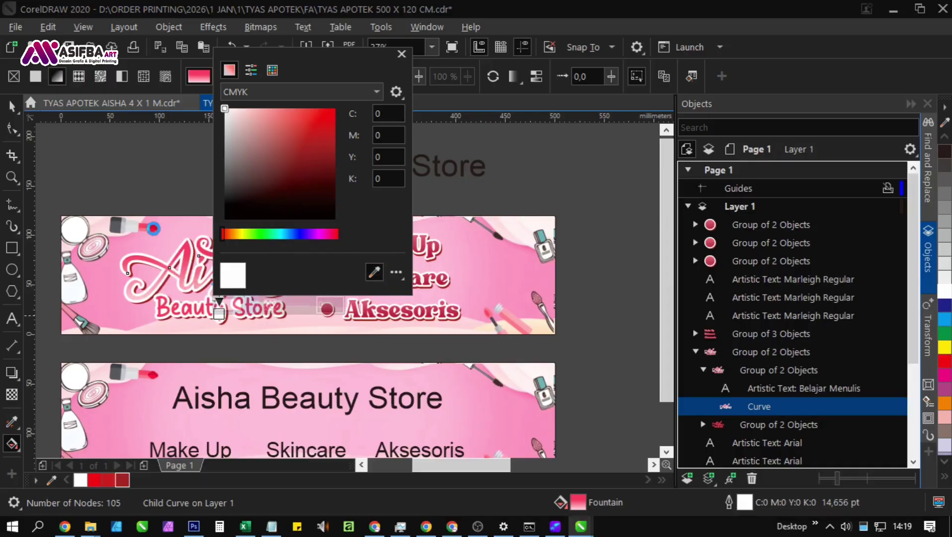
click(318, 130)
click(490, 199)
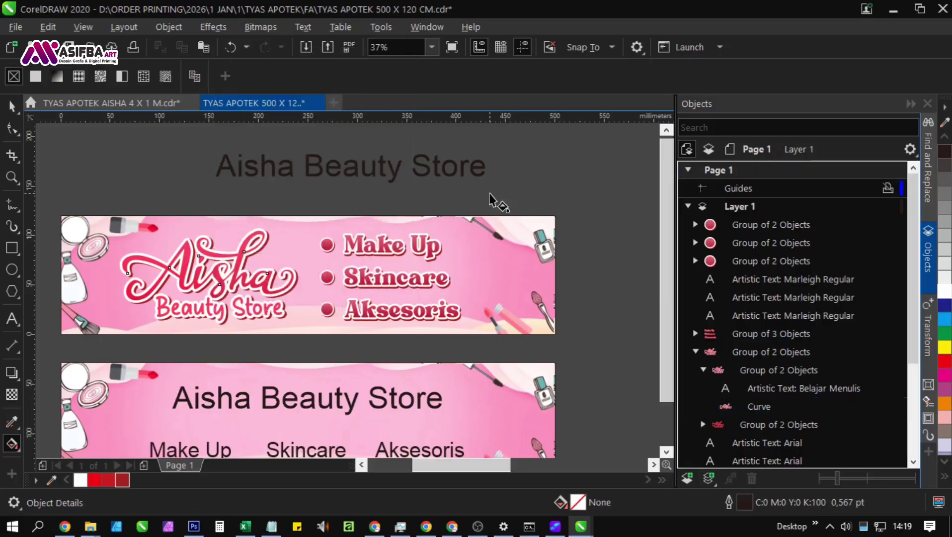
Step: Copy the Aisha lettering's gradient onto the Beauty Store lettering of the logo with the Attributes Eyedropper
scroll(199, 290, up, 2)
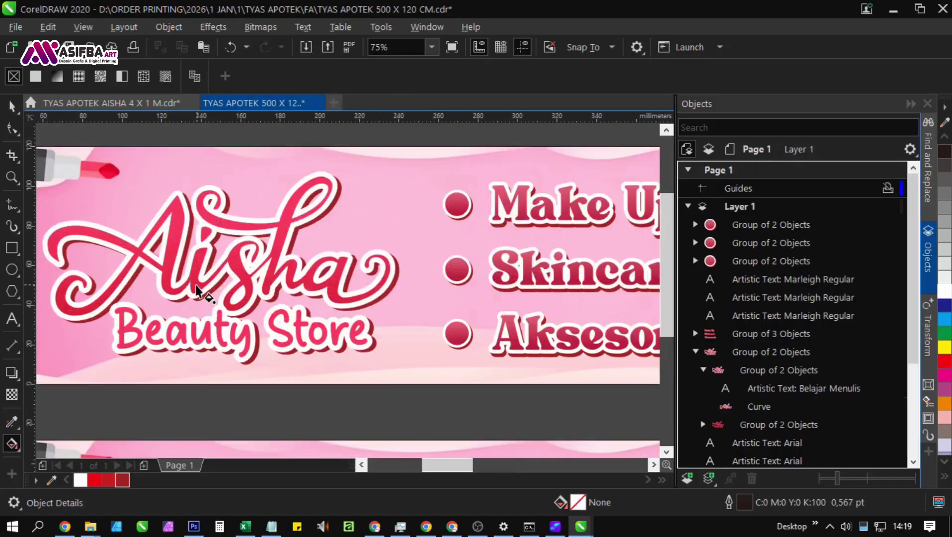
click(12, 422)
click(168, 276)
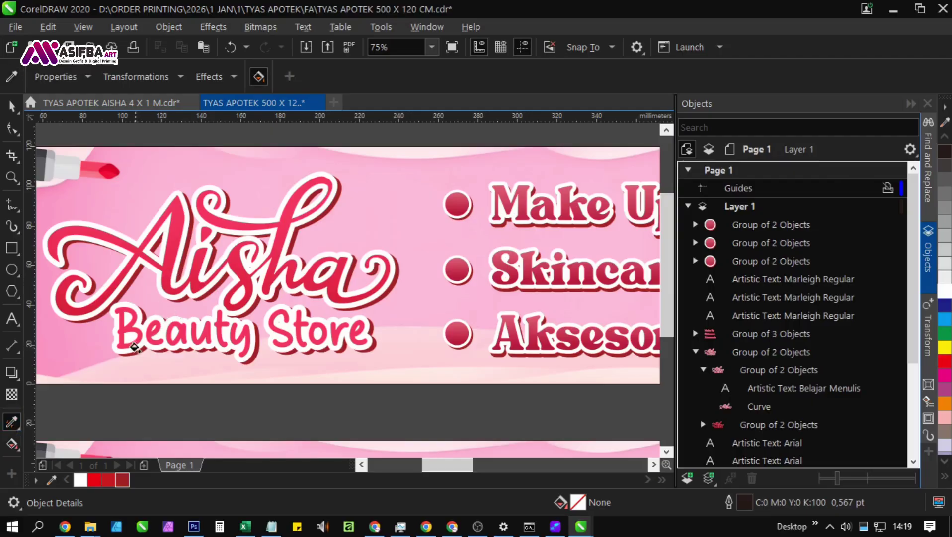
scroll(205, 281, down, 1)
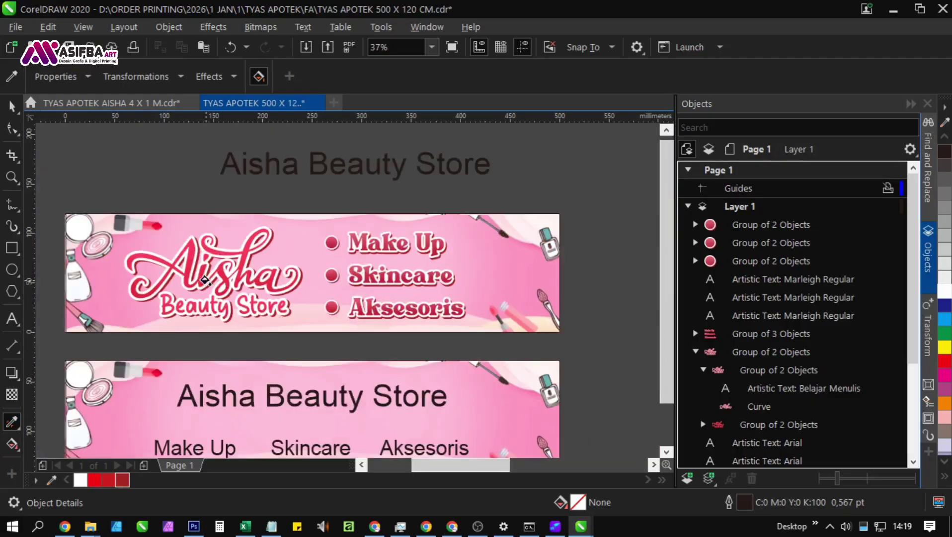
key(space)
drag(340, 309, 364, 275)
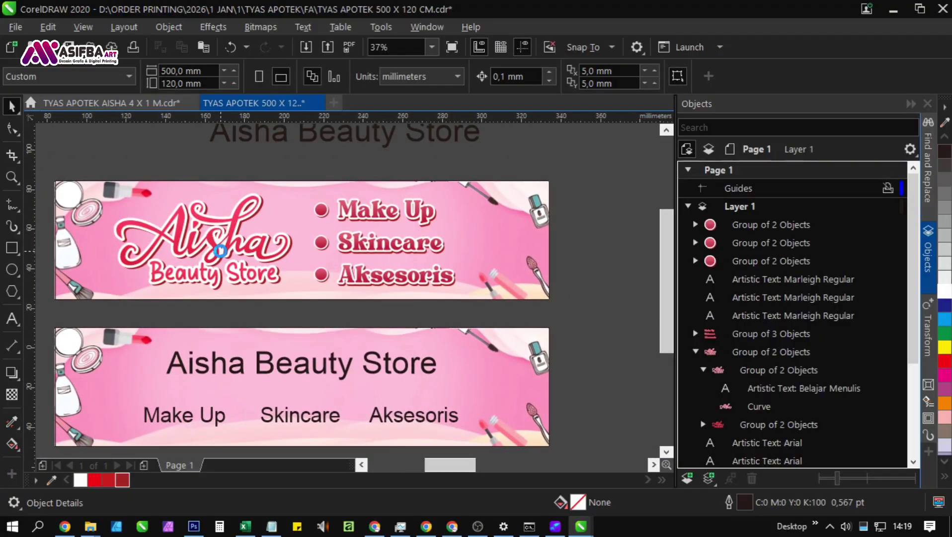
Step: Copy the Beauty Store lettering's gradient onto Make Up, Skincare, Aksesoris and the three bullet circles with the Attributes Eyedropper
scroll(213, 251, up, 1)
click(12, 423)
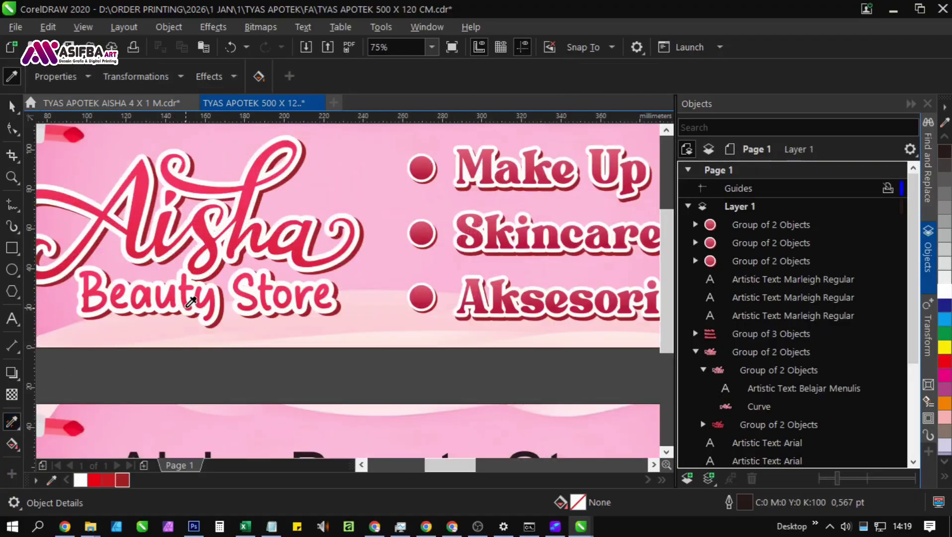
click(188, 302)
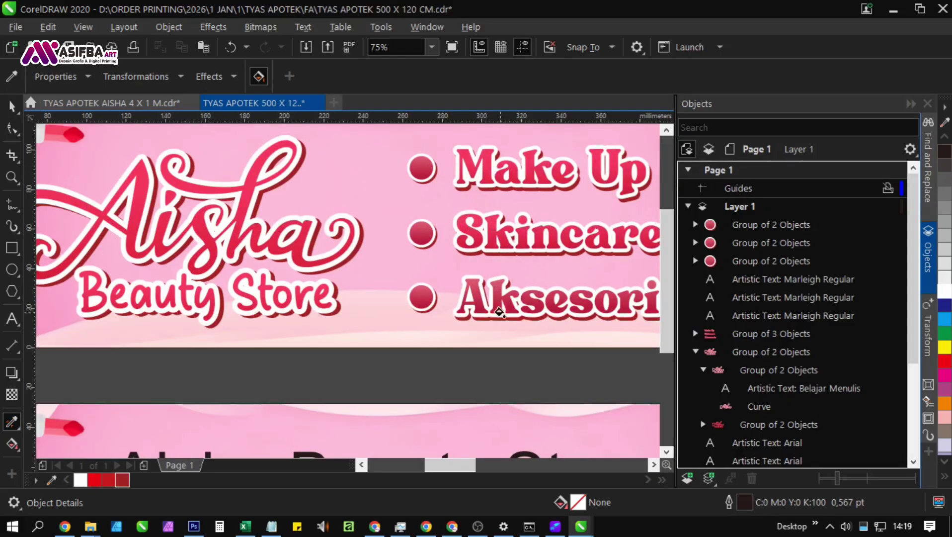
click(422, 299)
click(423, 234)
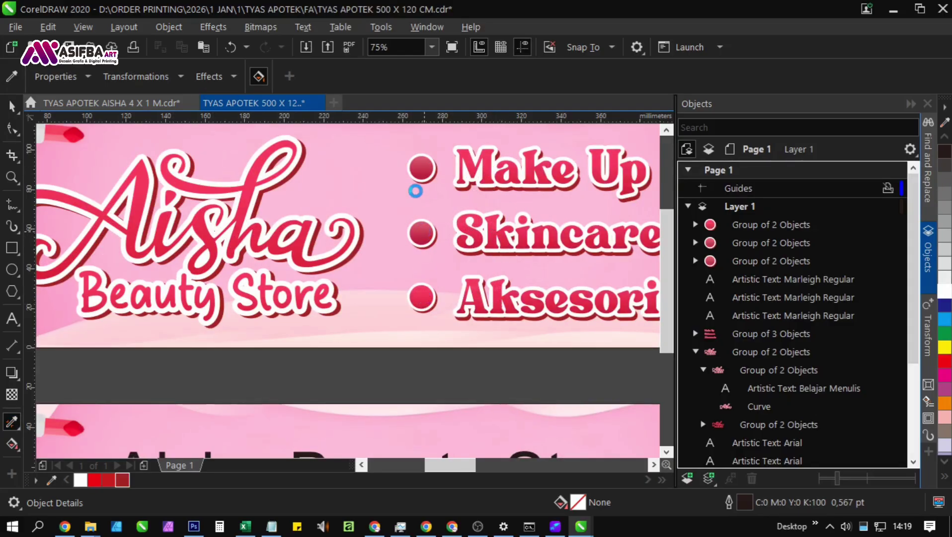
click(408, 172)
scroll(292, 213, down, 2)
key(space)
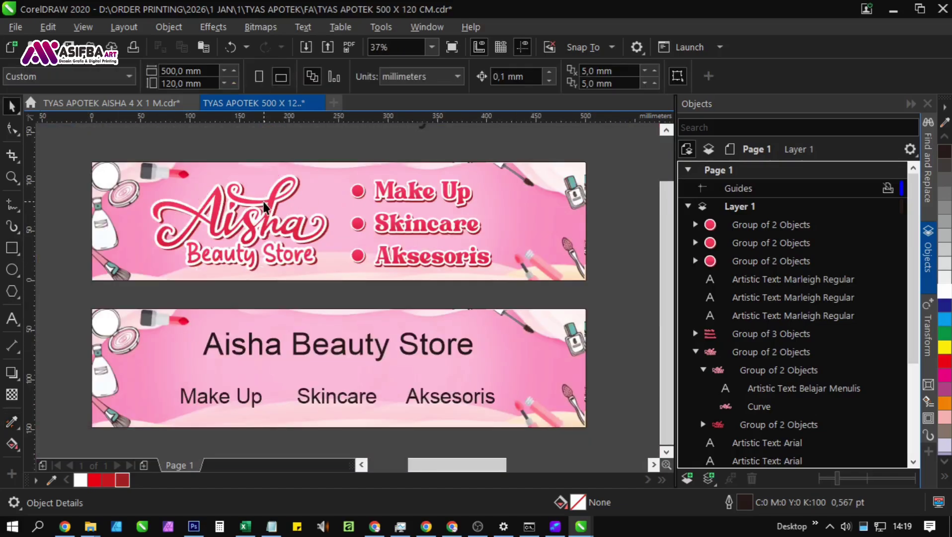
Step: Save the banner document
drag(522, 301, 469, 282)
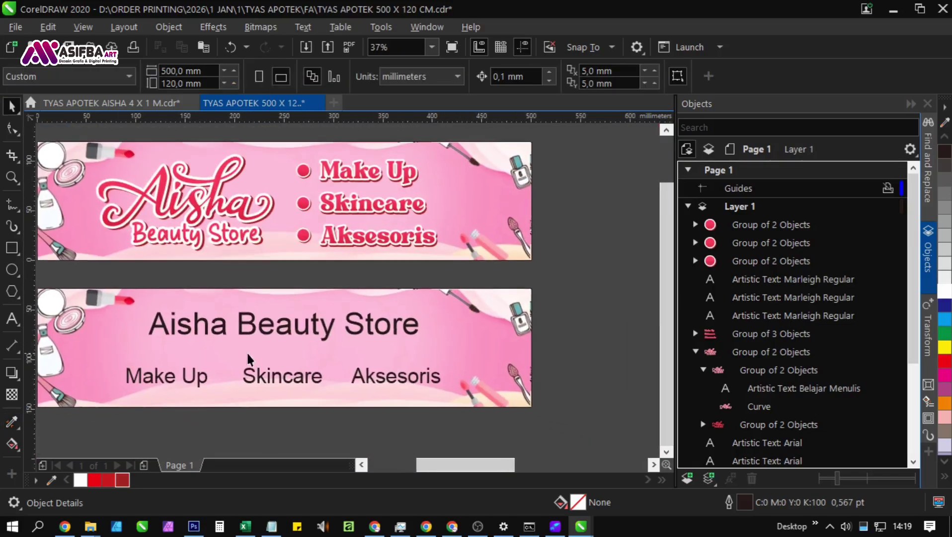
drag(283, 295, 308, 352)
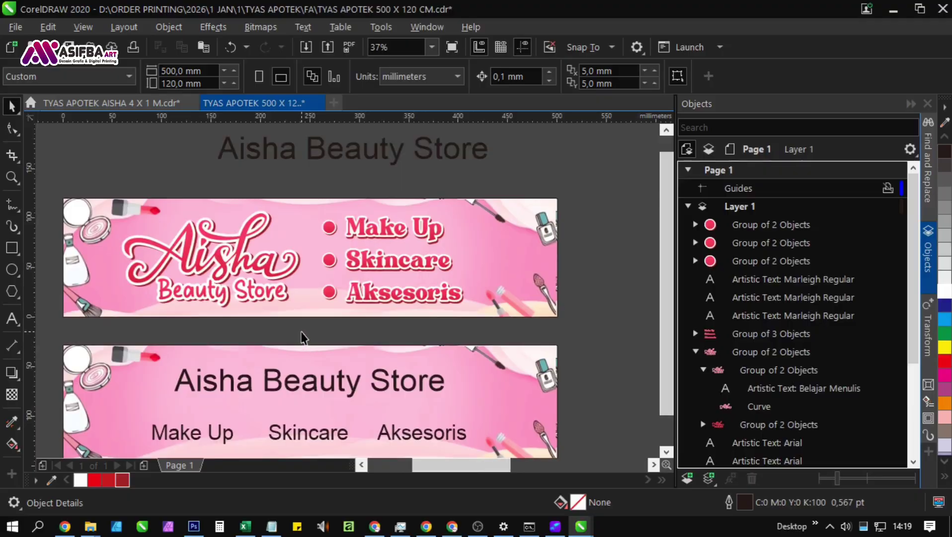
key(ctrl+s)
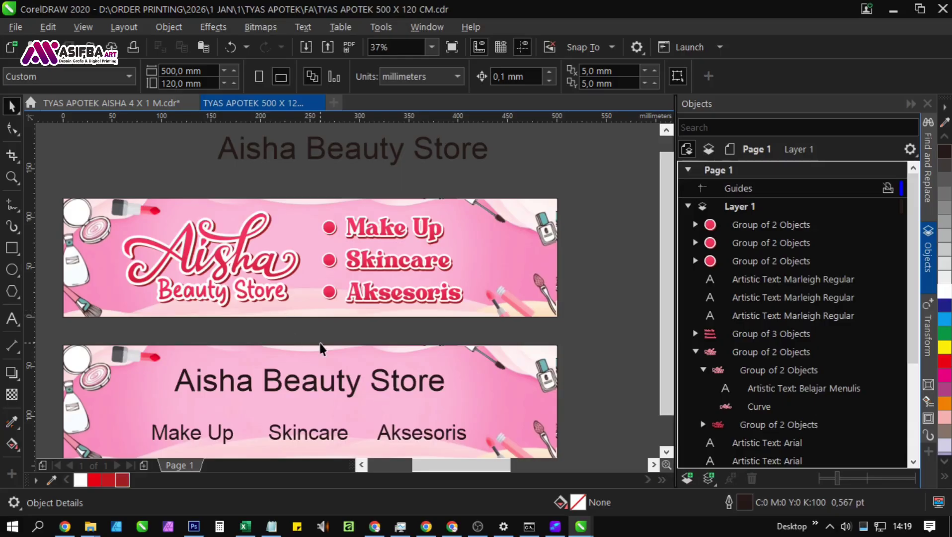
Step: Set the Aisha Beauty Store title on the lower banner in the Marleigh Regular font
click(340, 385)
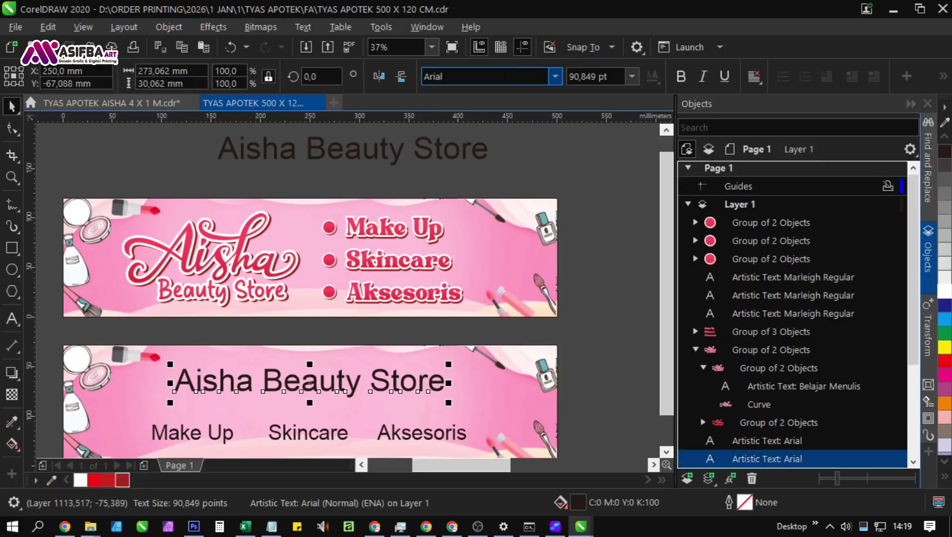
text(marl)
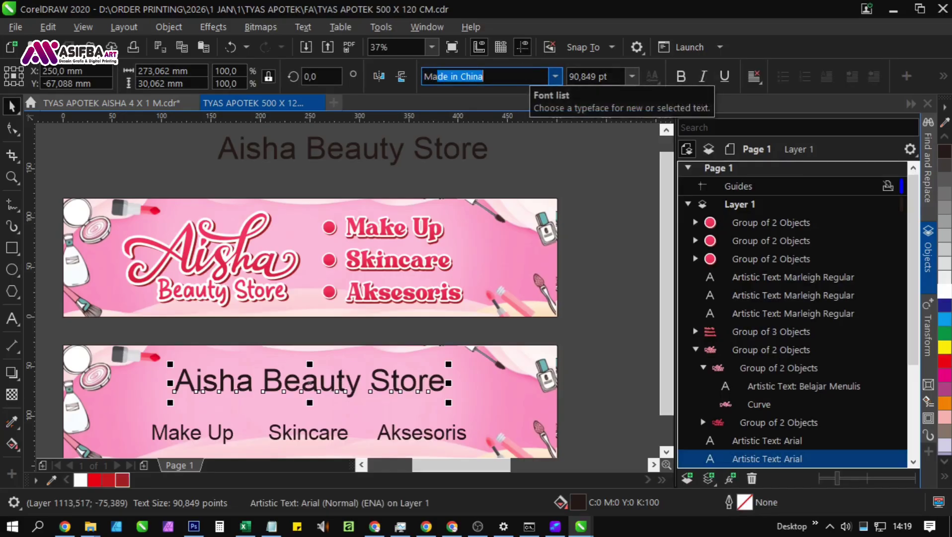
key(Return)
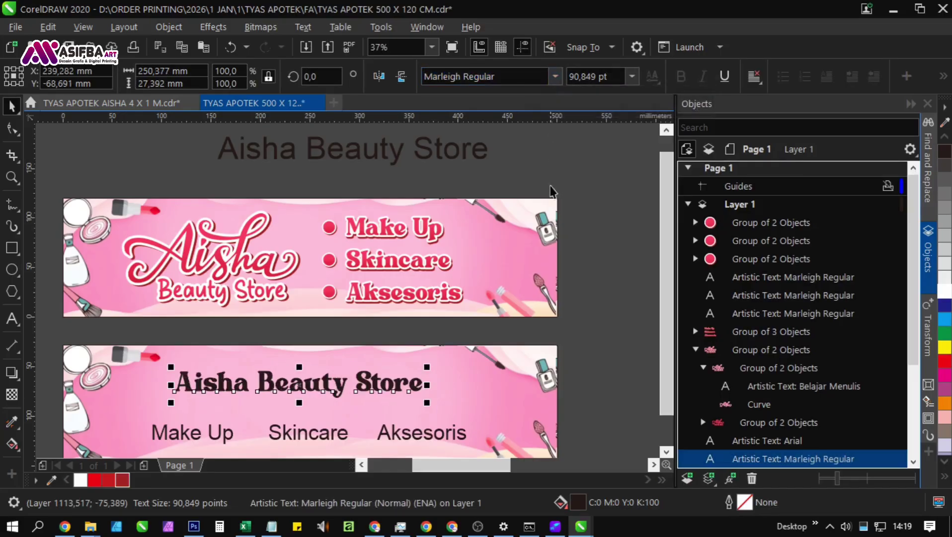
Step: Enlarge the lower banner's title to about 120 pt and centre it horizontally on the banner background
drag(427, 367, 503, 350)
shift+click(506, 427)
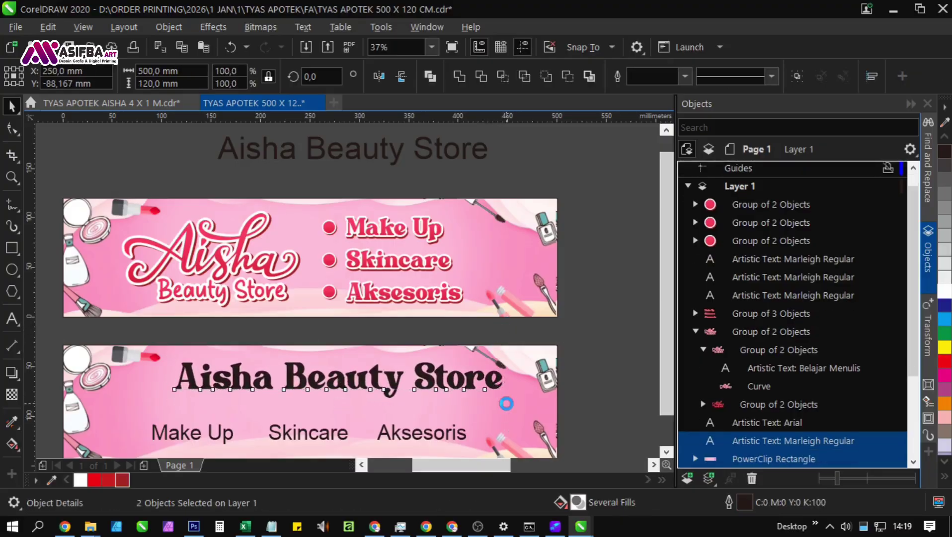
key(c)
click(571, 366)
Step: Browse the installed fonts, change the lower banner's title to Jingle Binder, and save the document
click(466, 382)
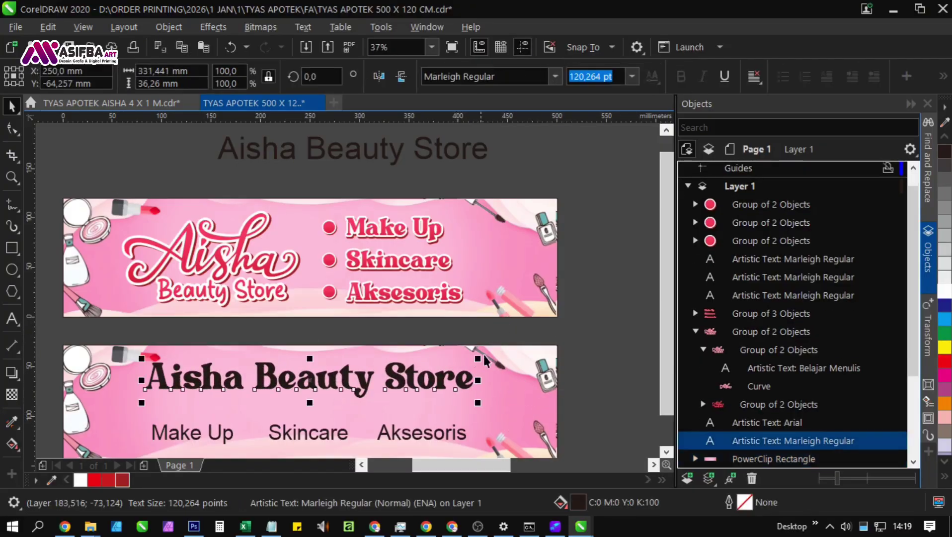
click(556, 81)
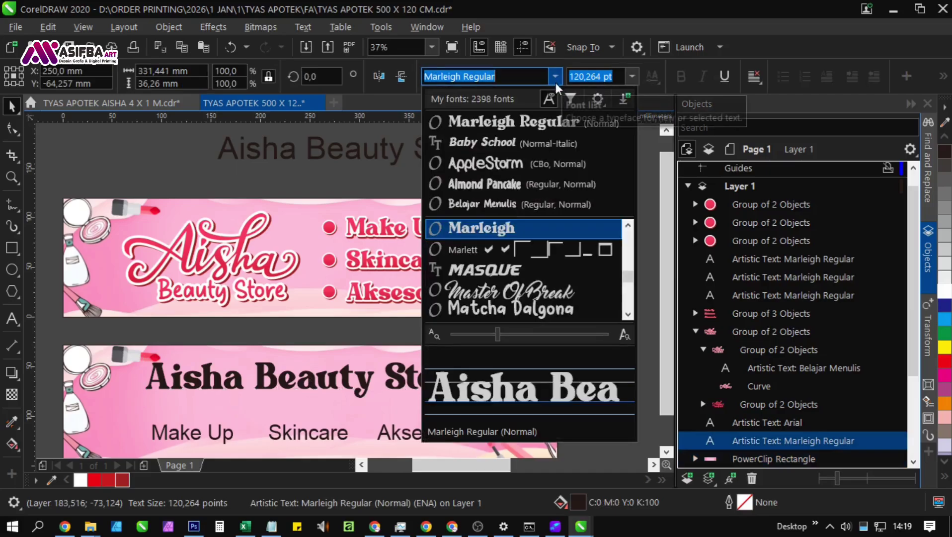
click(629, 227)
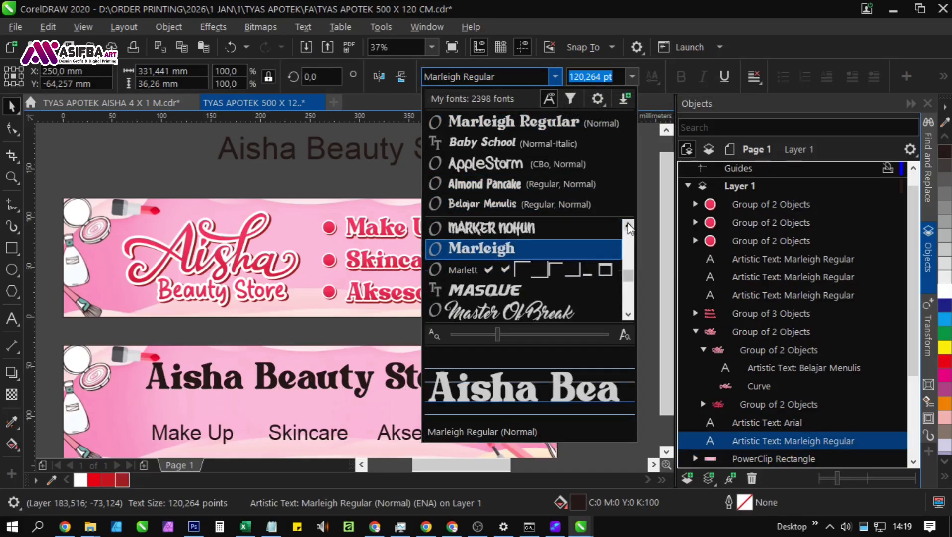
click(629, 227)
click(629, 227)
click(628, 227)
click(629, 226)
click(629, 227)
click(629, 227)
click(629, 226)
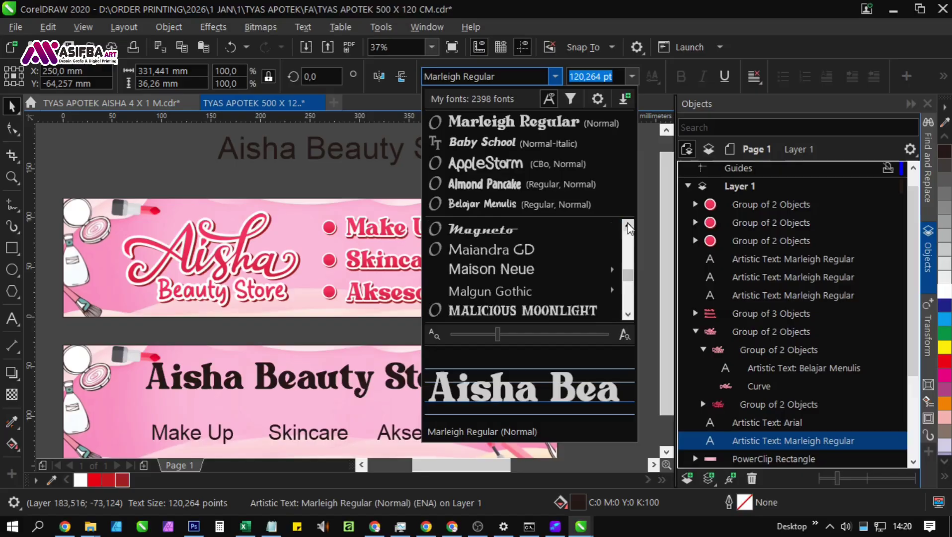
click(628, 226)
click(628, 227)
click(629, 227)
click(629, 227)
click(629, 227)
click(629, 227)
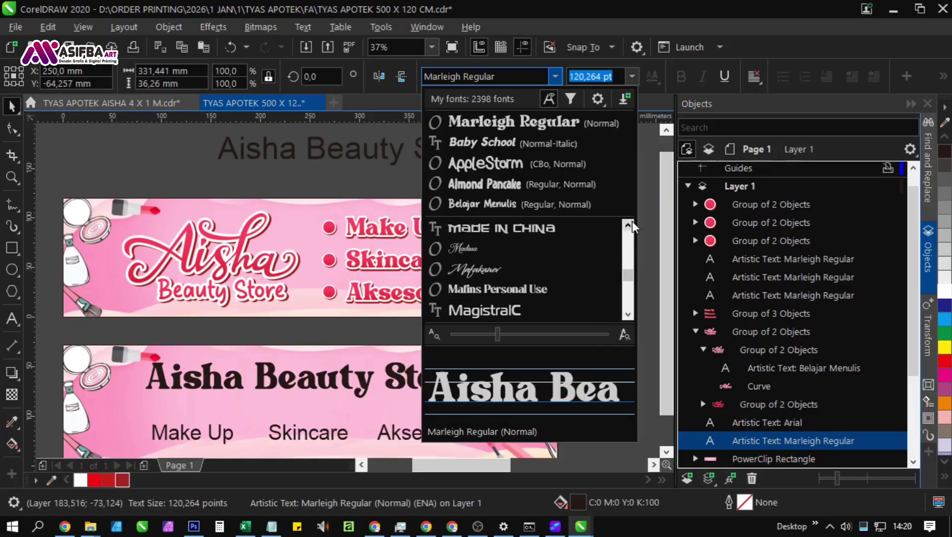
click(629, 226)
click(629, 226)
click(629, 227)
click(629, 227)
click(629, 227)
click(629, 226)
click(629, 226)
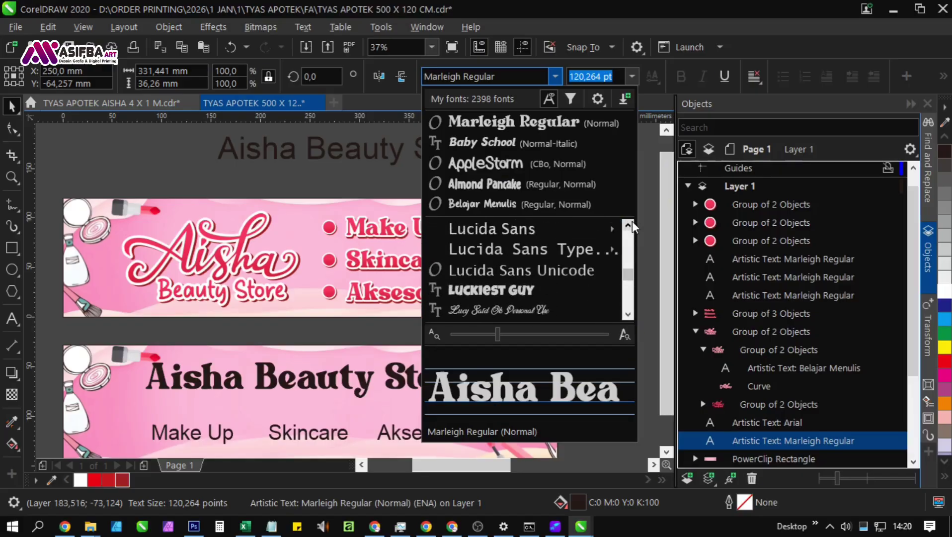
click(629, 227)
click(629, 227)
click(629, 227)
click(628, 227)
click(628, 226)
click(629, 226)
click(629, 227)
click(629, 227)
click(629, 226)
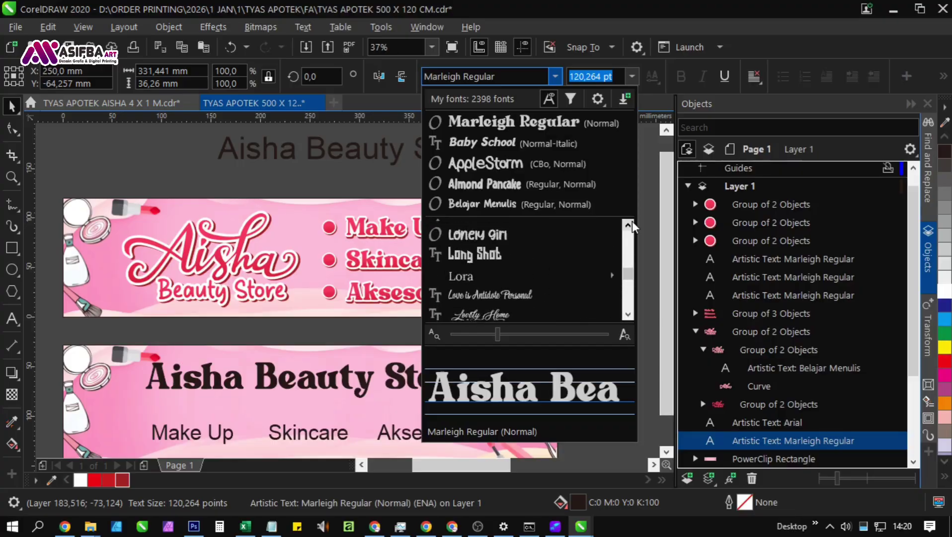
click(629, 226)
click(629, 226)
click(631, 223)
click(632, 223)
click(632, 223)
click(632, 223)
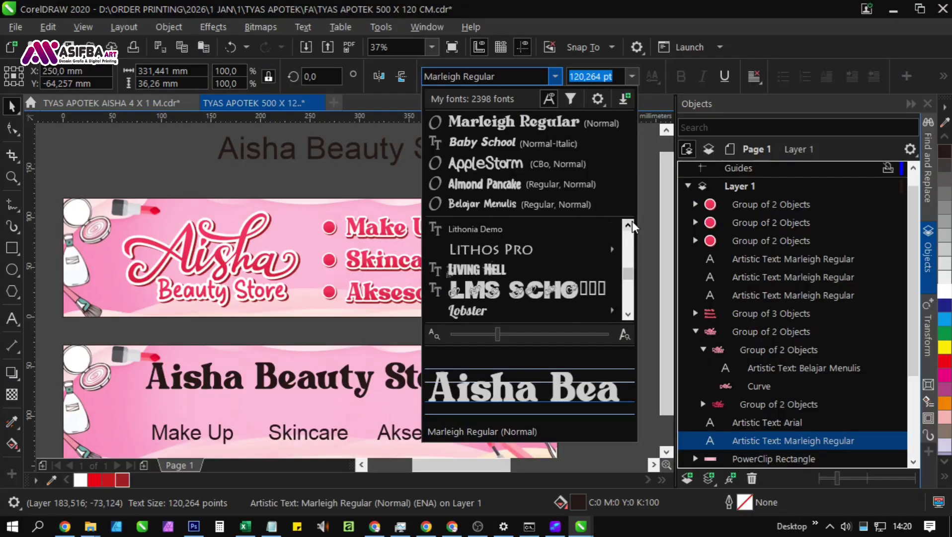
click(632, 223)
click(632, 223)
click(629, 225)
click(629, 225)
click(629, 225)
click(628, 225)
click(629, 225)
click(629, 224)
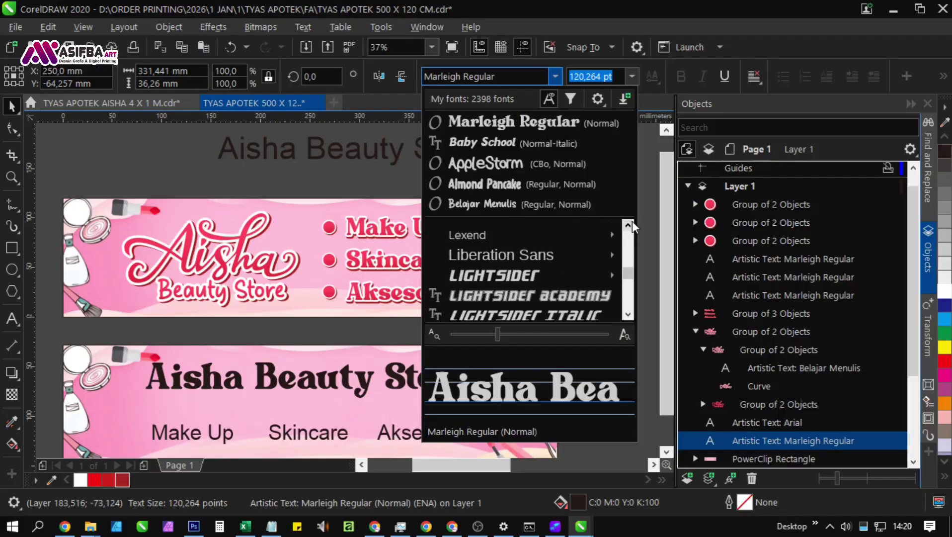
click(629, 225)
click(629, 225)
click(633, 222)
click(632, 222)
click(632, 222)
click(632, 222)
click(632, 222)
click(632, 223)
click(632, 222)
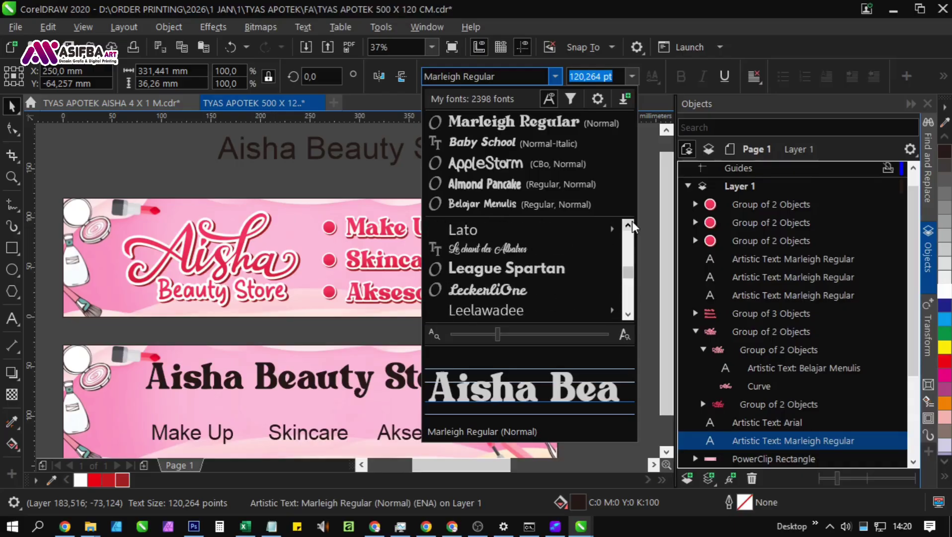
click(632, 222)
click(629, 225)
click(629, 224)
click(629, 224)
click(628, 225)
click(629, 224)
click(628, 225)
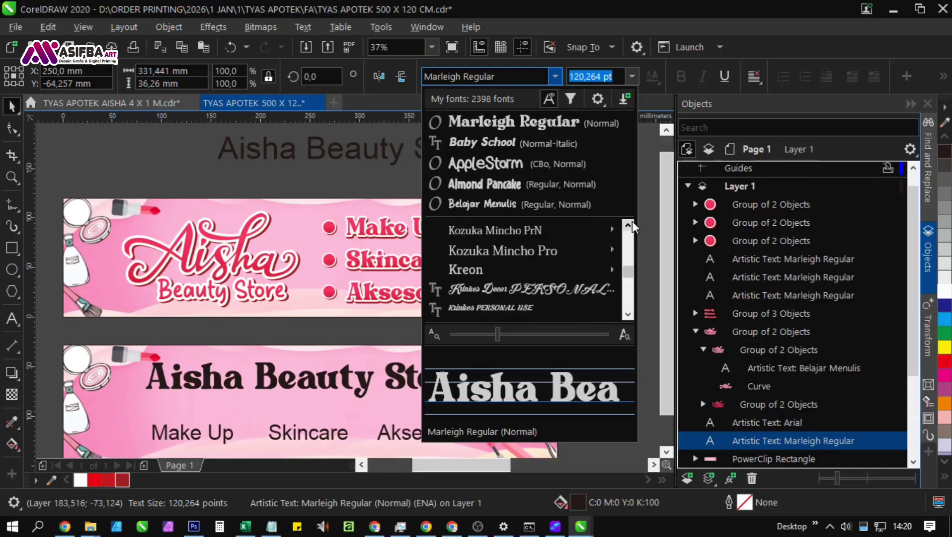
click(628, 224)
click(629, 224)
click(631, 223)
click(631, 223)
click(632, 224)
click(631, 223)
click(631, 223)
click(631, 224)
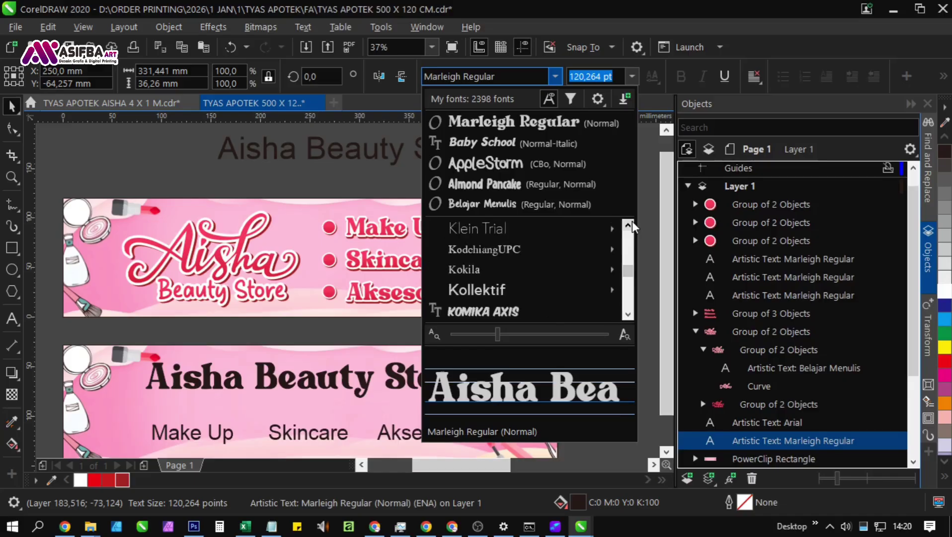
click(628, 225)
click(628, 225)
click(629, 224)
click(629, 225)
click(629, 225)
click(629, 225)
click(629, 225)
click(629, 224)
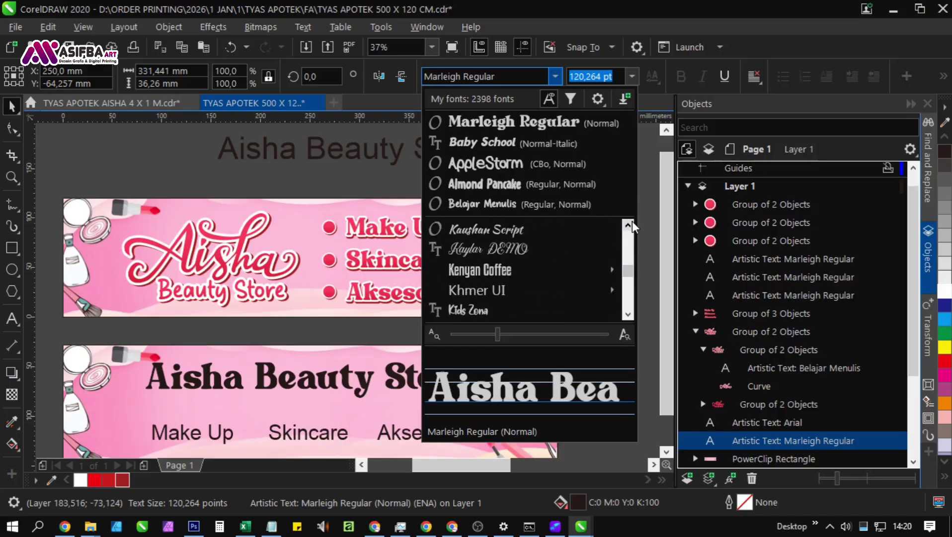
click(629, 225)
click(629, 225)
click(629, 225)
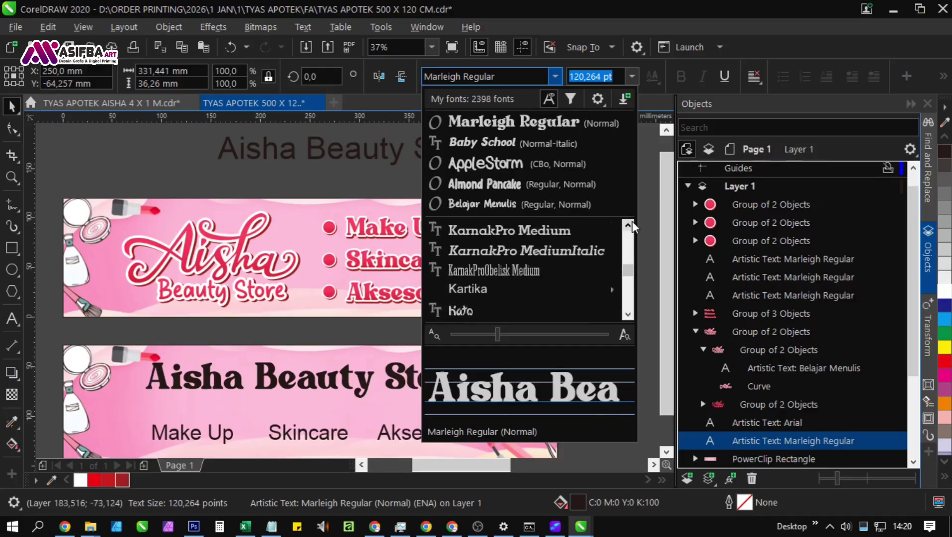
click(629, 225)
click(629, 225)
click(631, 223)
click(632, 223)
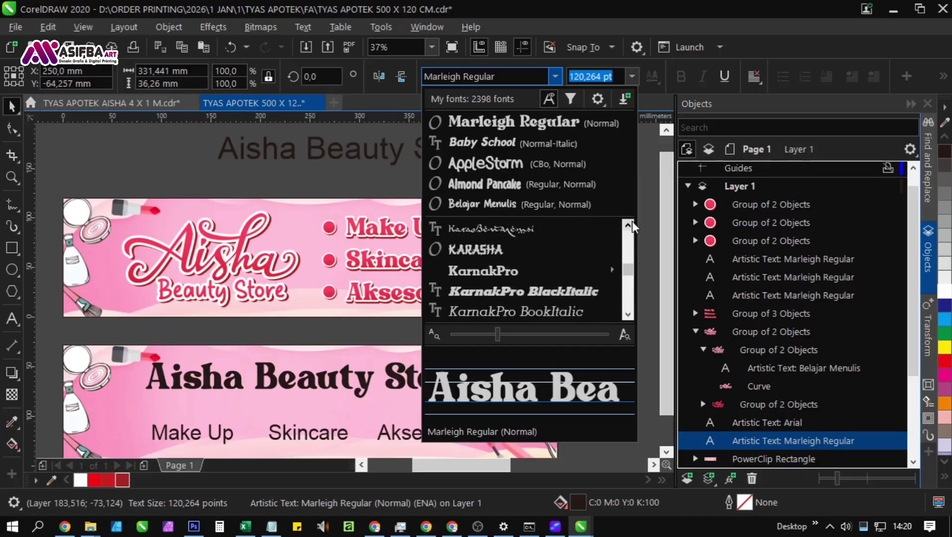
click(631, 223)
click(631, 223)
click(631, 223)
click(631, 224)
click(631, 223)
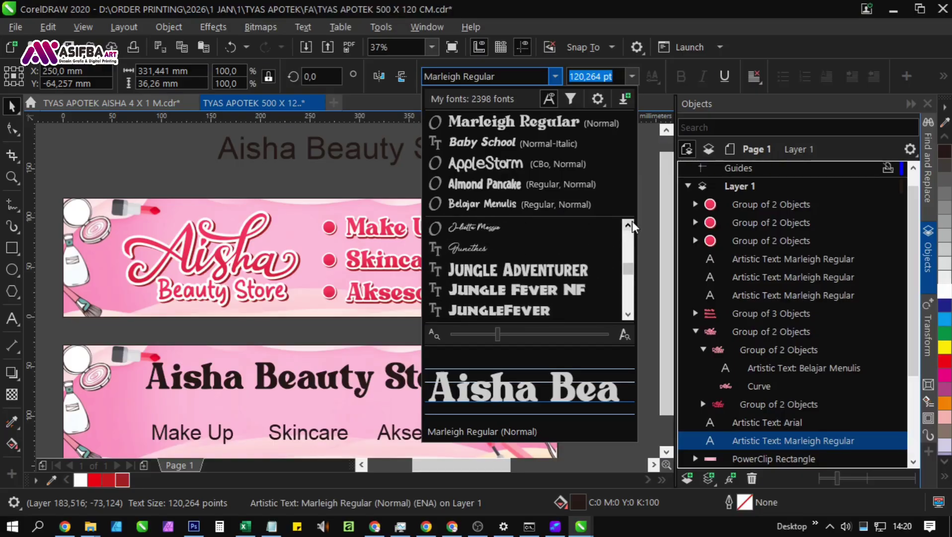
click(631, 224)
click(631, 224)
click(632, 222)
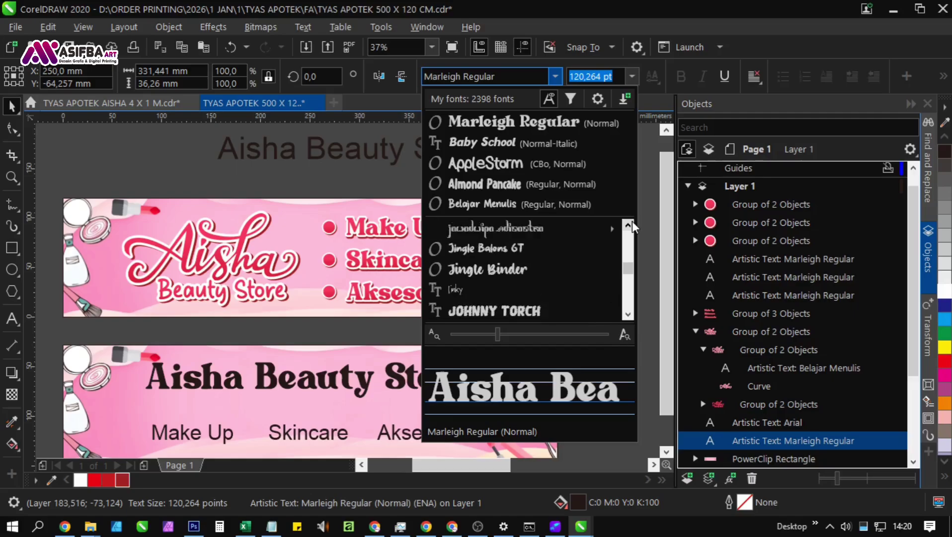
click(544, 278)
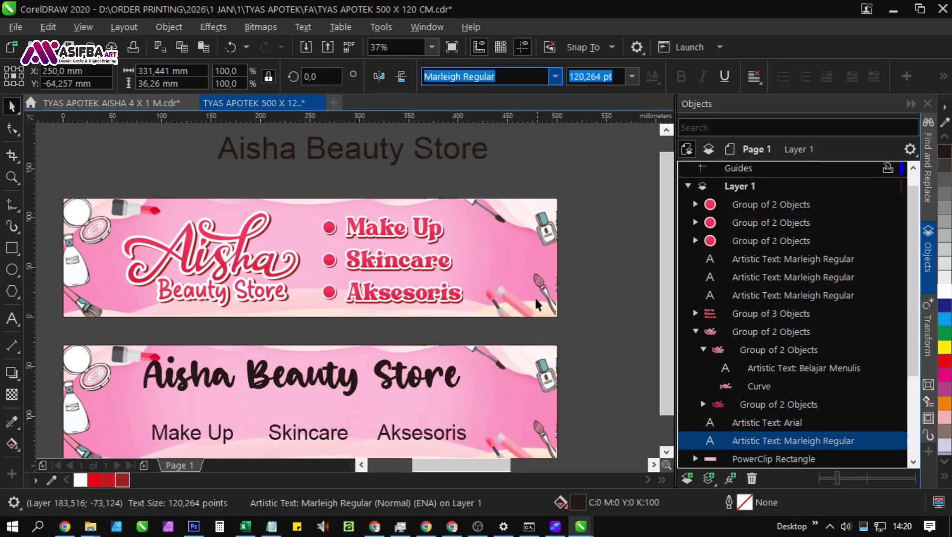
click(588, 399)
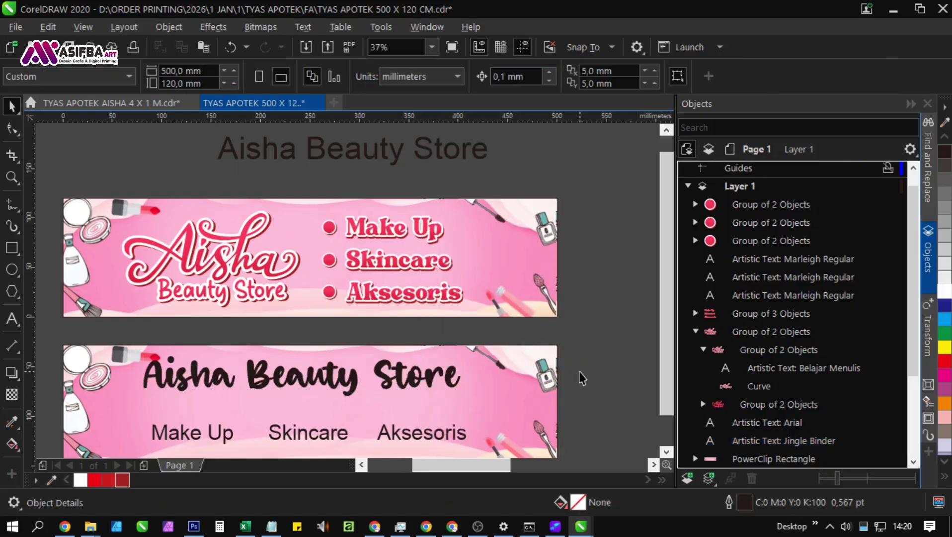
key(ctrl+s)
Step: Move the Jingle Binder title on the lower banner straight down by about 8 mm
drag(389, 401, 415, 301)
click(411, 297)
scroll(416, 288, up, 2)
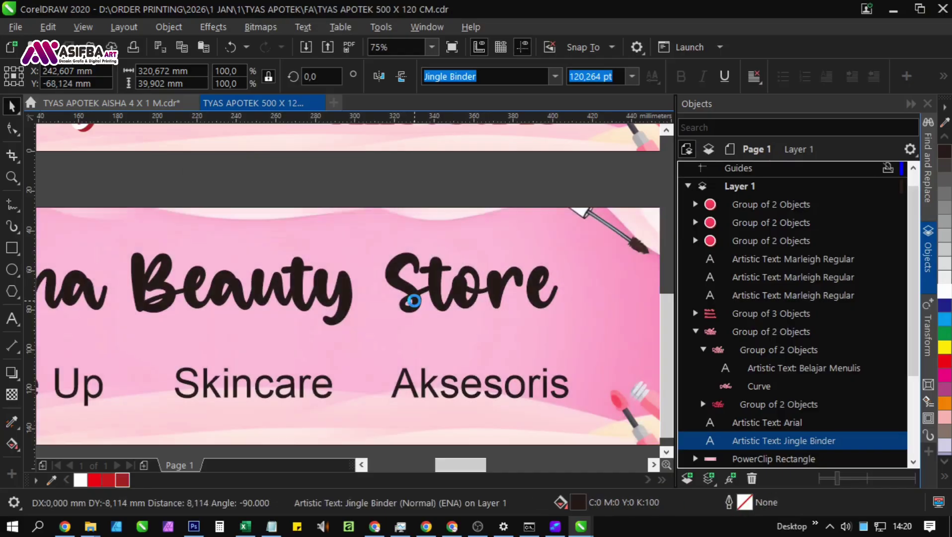
Step: Fill the lower banner's title white with a 16 pt dark red outline, rounded corners, behind the fill and scaling with the object
click(945, 291)
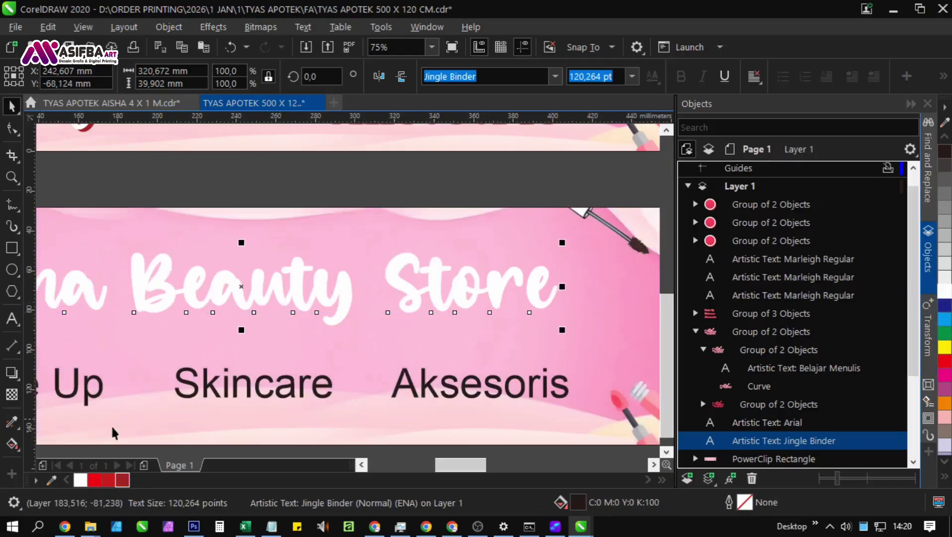
right_click(123, 481)
key(F12)
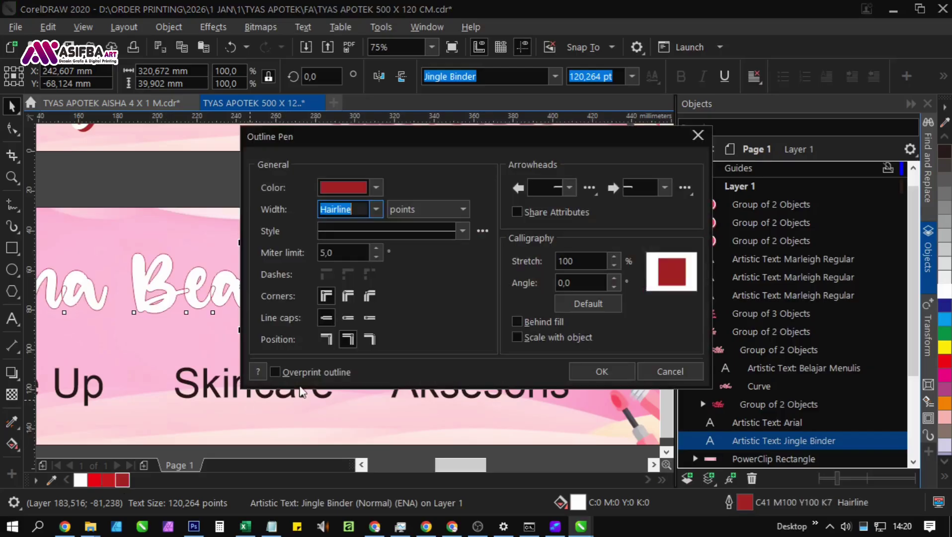
click(518, 337)
click(517, 322)
click(348, 296)
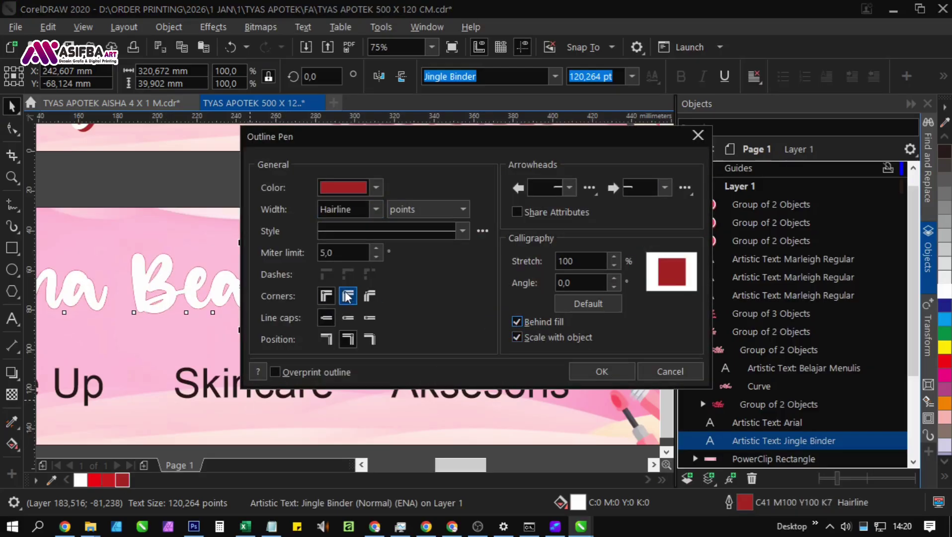
click(376, 209)
click(338, 370)
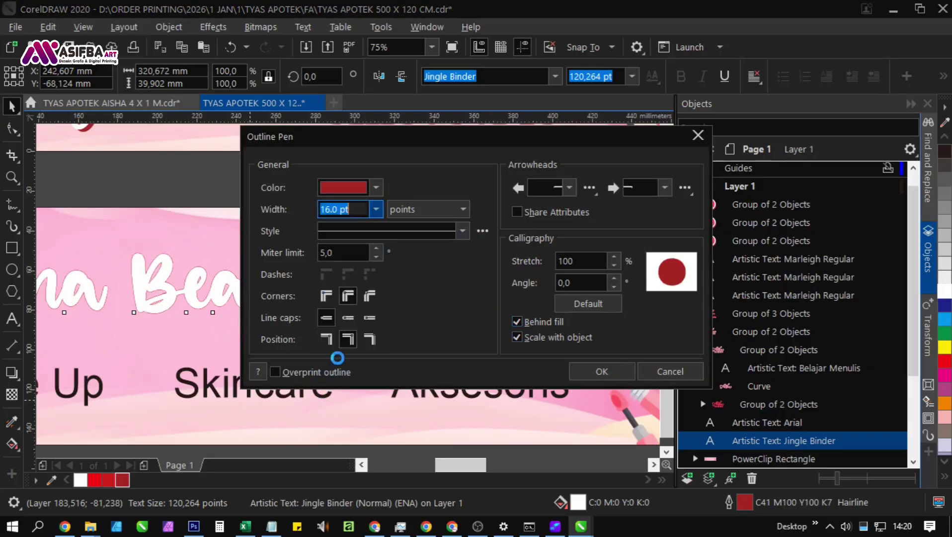
click(593, 375)
click(323, 194)
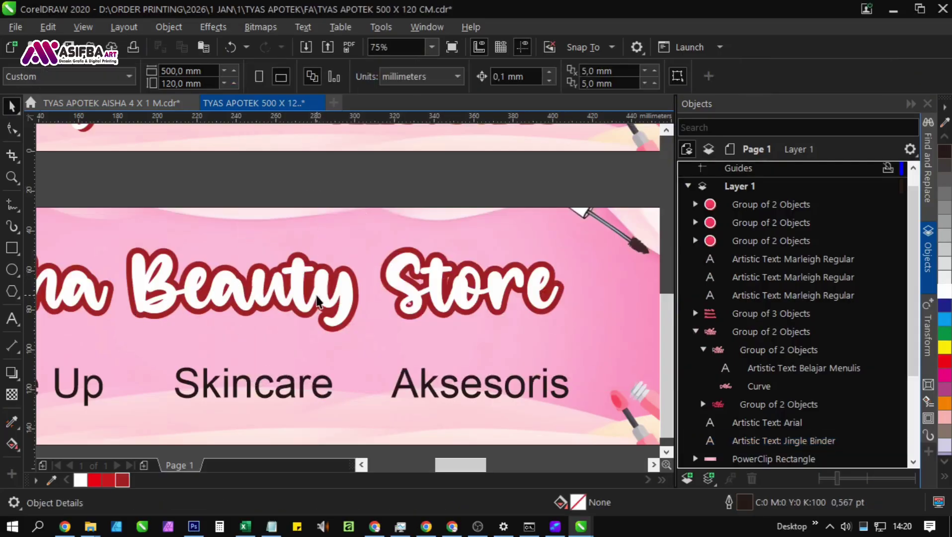
Step: Duplicate the lower banner's title straight down by about 12 mm
drag(317, 297, 318, 320)
right_click(318, 319)
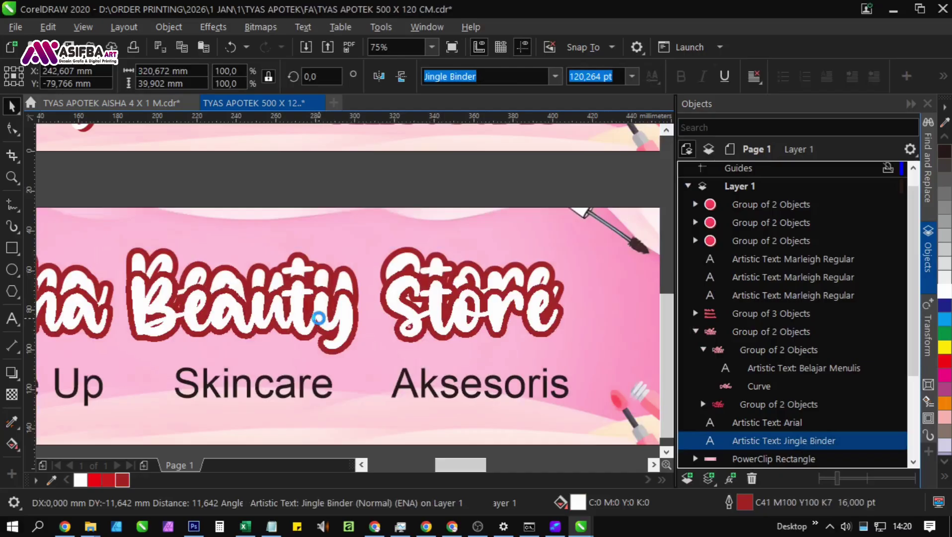
shift+click(307, 273)
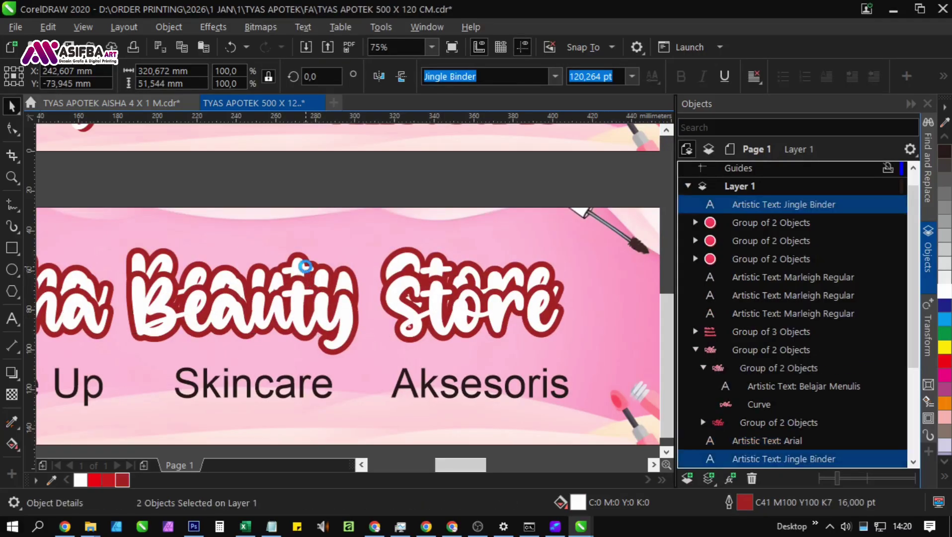
scroll(318, 260, up, 3)
click(268, 261)
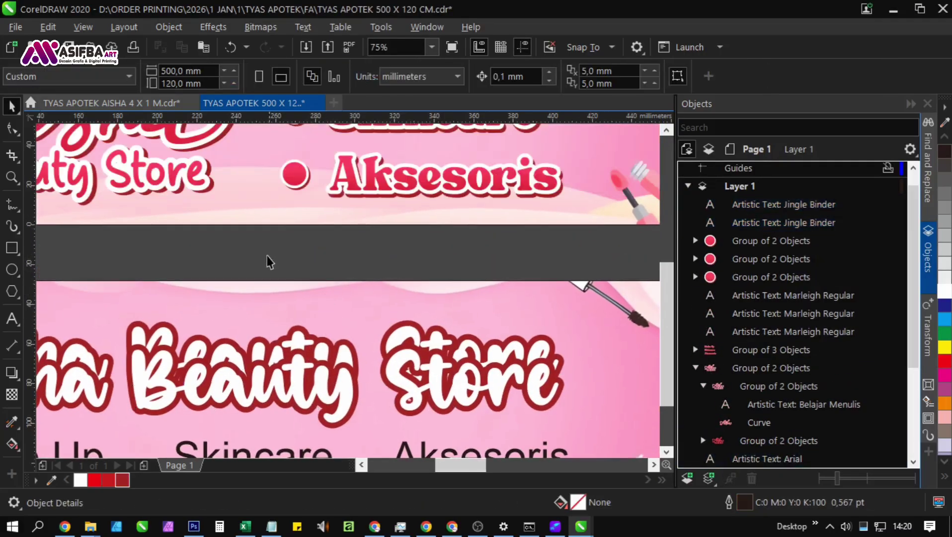
Step: Copy the pink-red gradient style from the upper banner's Beauty Store text to the duplicate title and make its outline white
click(12, 428)
click(116, 169)
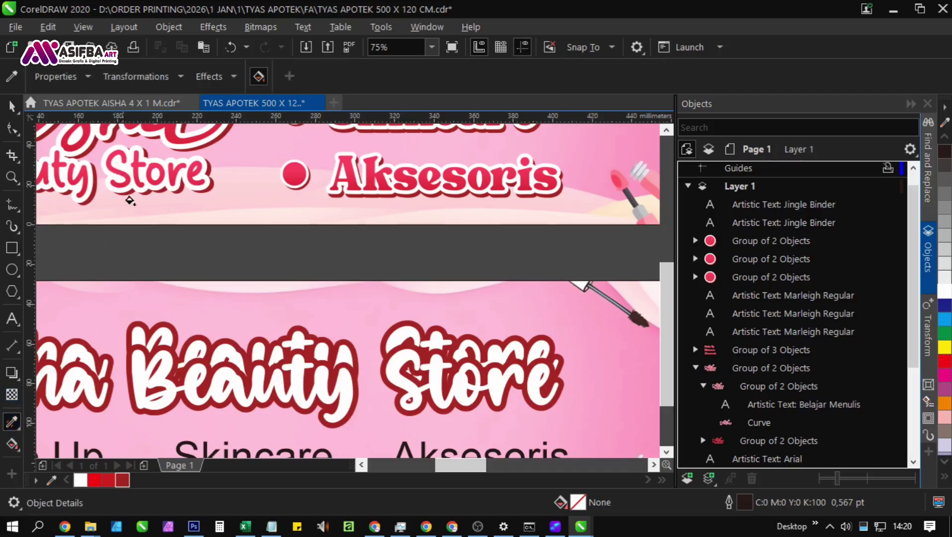
click(146, 382)
key(space)
click(149, 387)
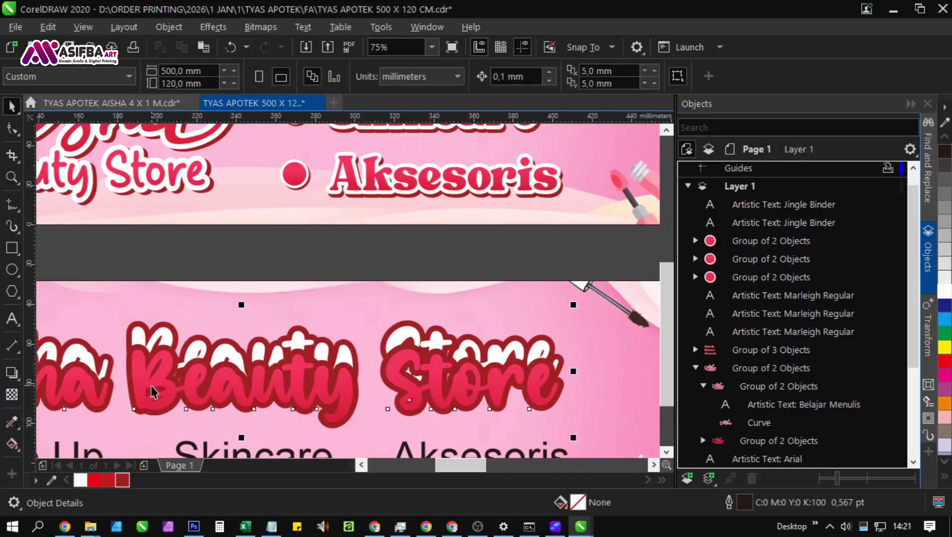
right_click(944, 293)
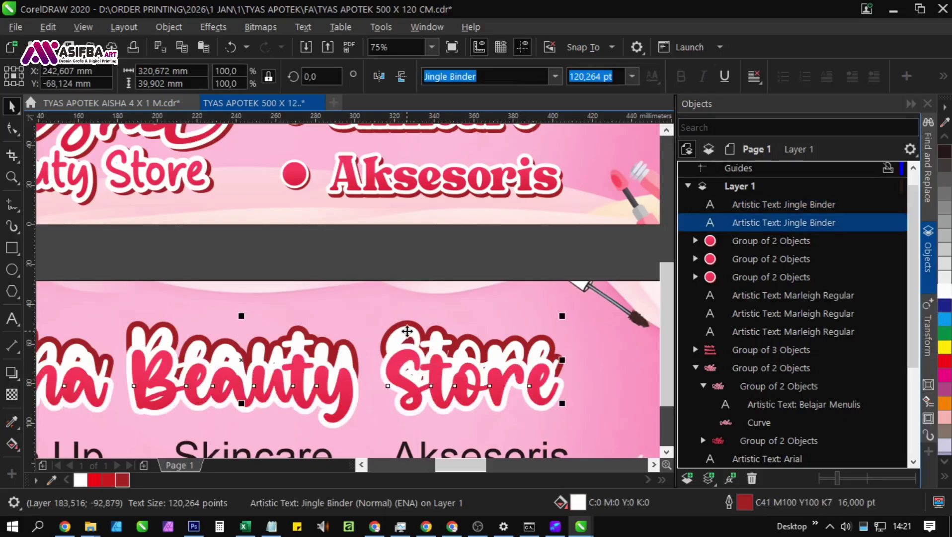
Step: Set the outline width of the original dark red outlined title to 25 pt
scroll(405, 389, up, 2)
click(395, 291)
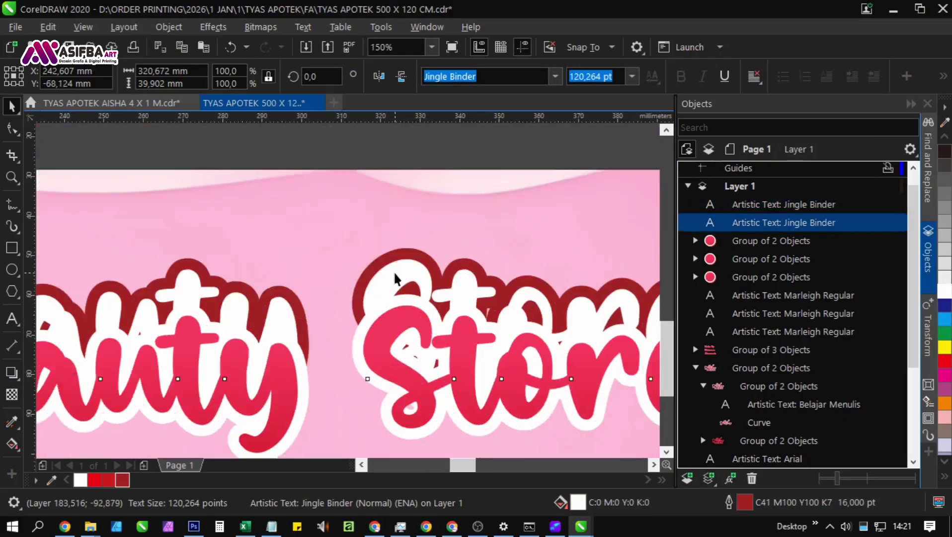
key(F12)
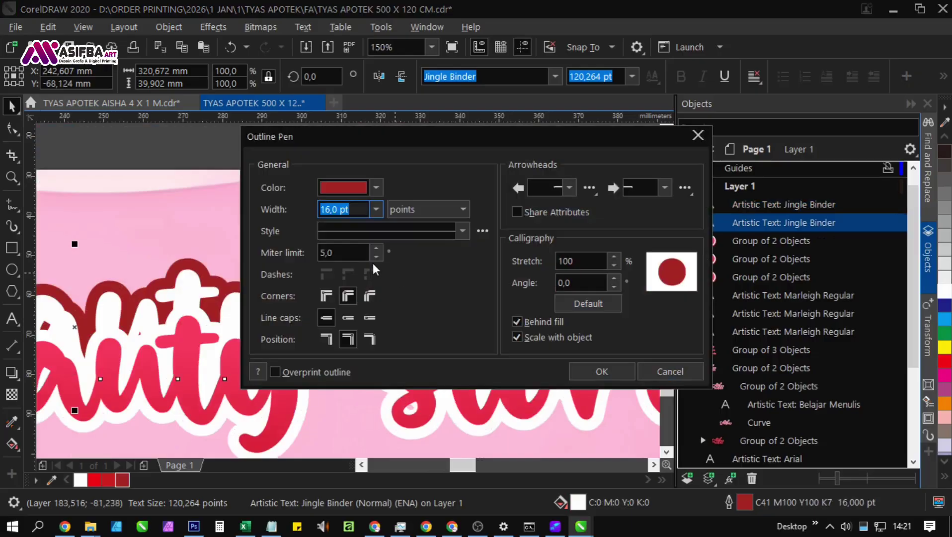
text(25)
key(Return)
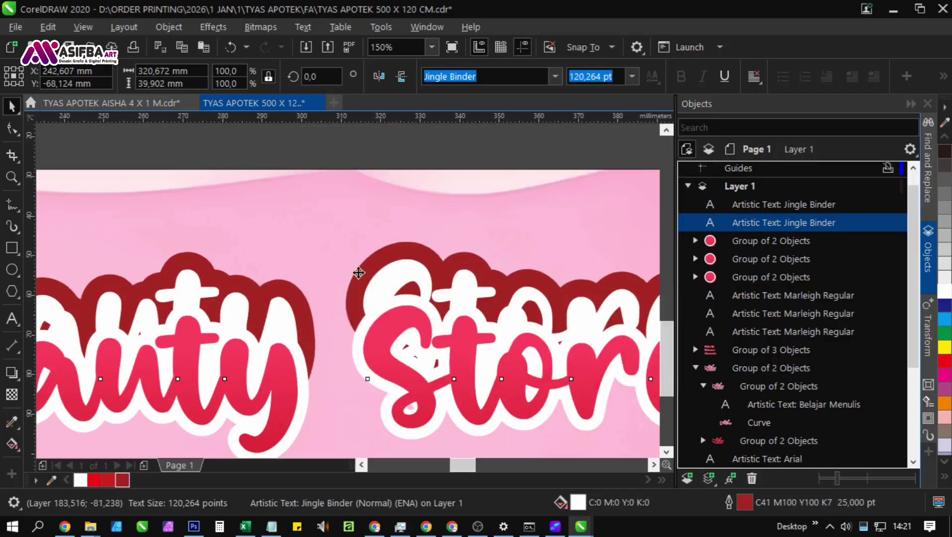
scroll(377, 199, down, 2)
click(383, 219)
Step: Move the gradient title up onto the dark red outlined title and align both titles on their centres
click(443, 334)
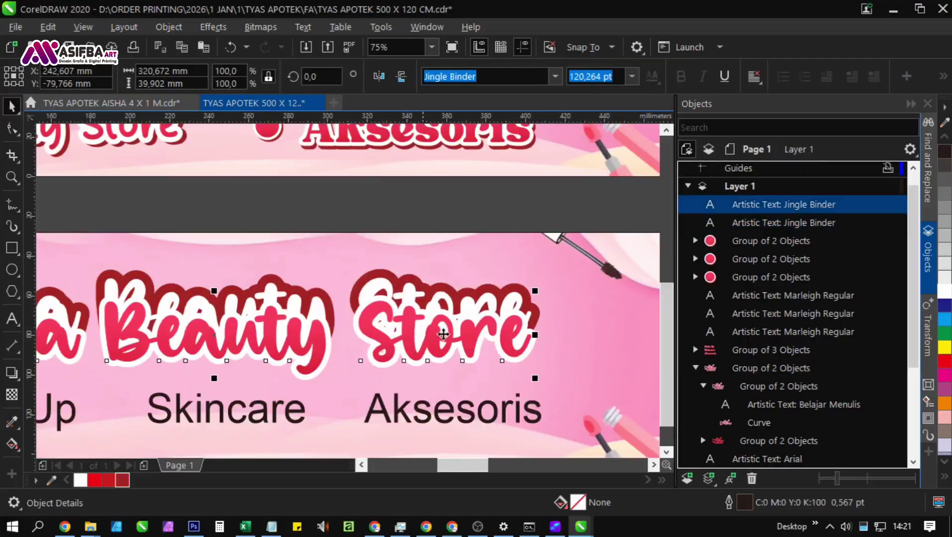
scroll(480, 342, up, 2)
drag(472, 340, 470, 298)
scroll(445, 382, down, 1)
scroll(444, 389, down, 1)
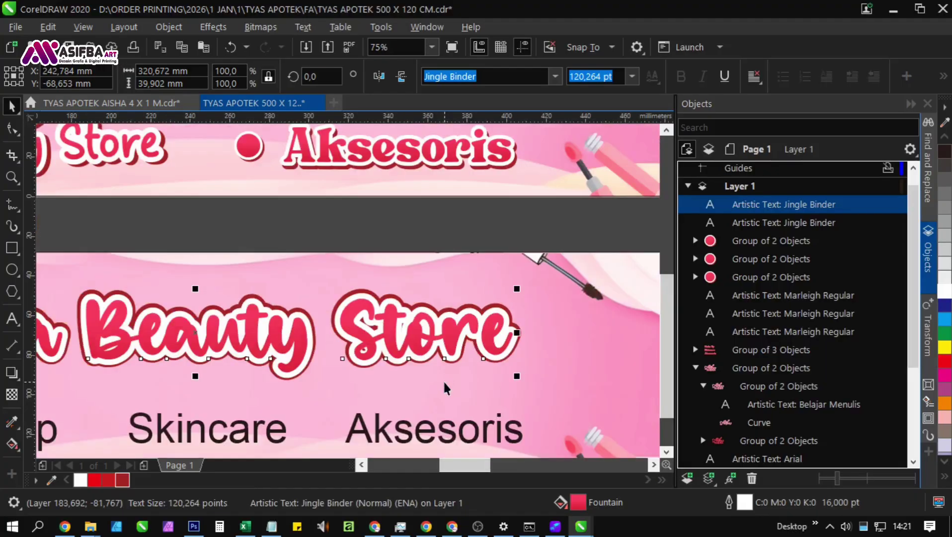
scroll(440, 377, down, 2)
drag(141, 306, 502, 382)
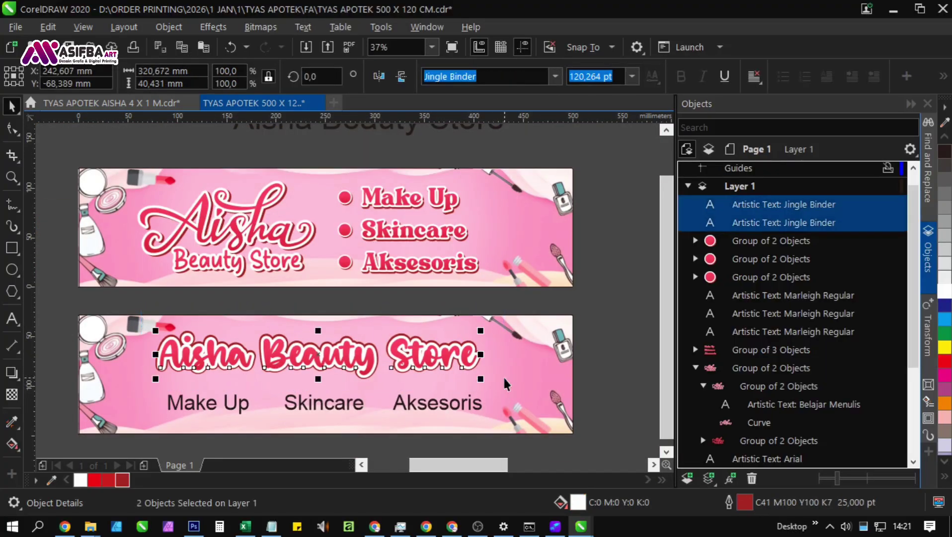
click(607, 372)
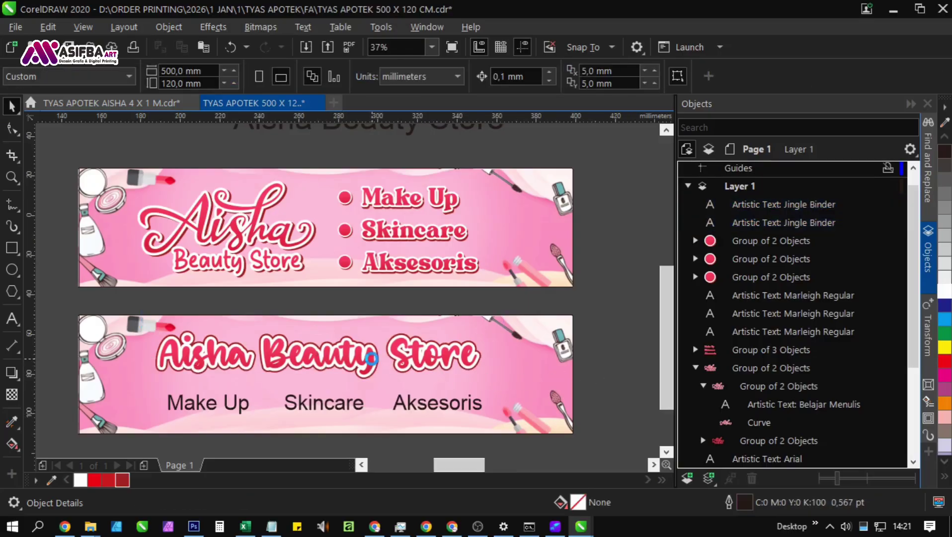
Step: Set the gradient title's white outline width to 14 pt
click(372, 361)
scroll(373, 359, up, 2)
key(F12)
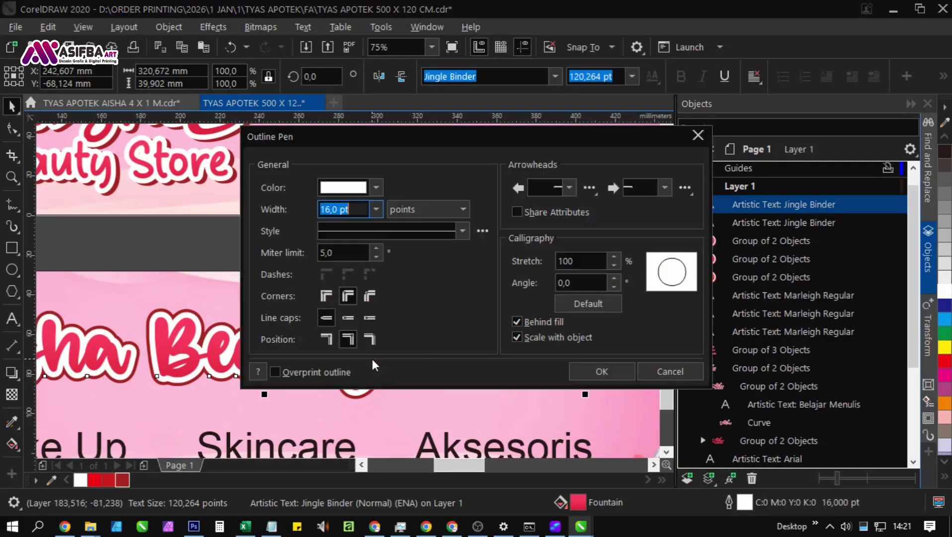
text(14)
key(Return)
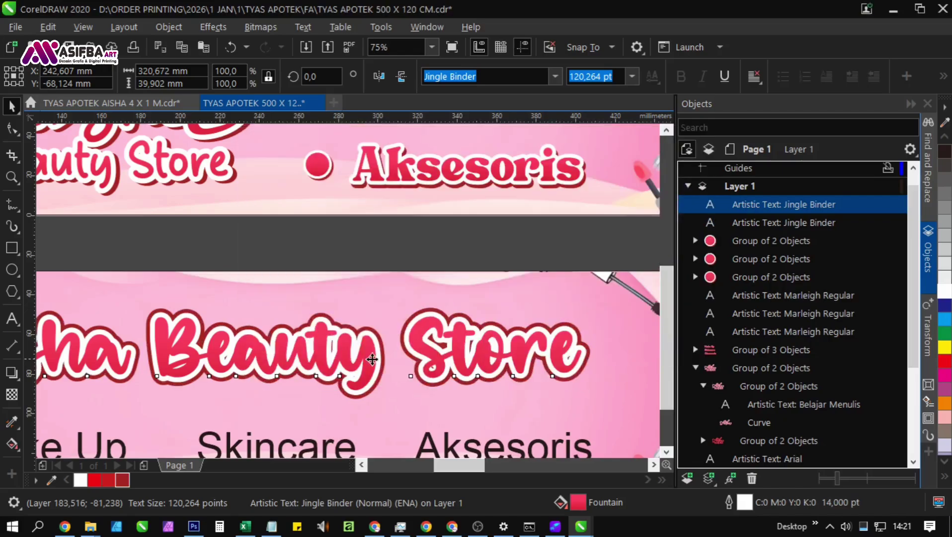
click(344, 264)
Step: Delete the plain Arial text line Make Up, Skincare, Aksesoris from the lower banner
drag(321, 370, 340, 308)
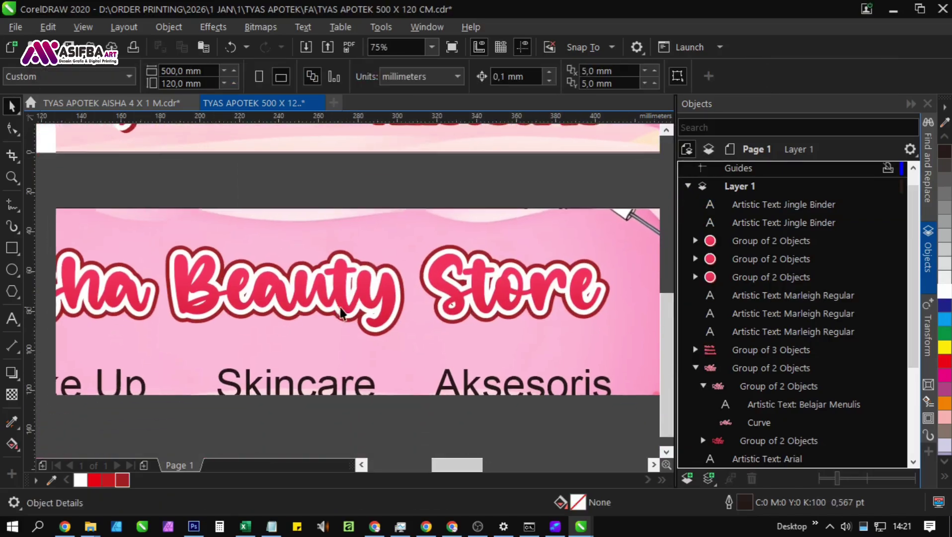
click(325, 386)
scroll(337, 378, down, 1)
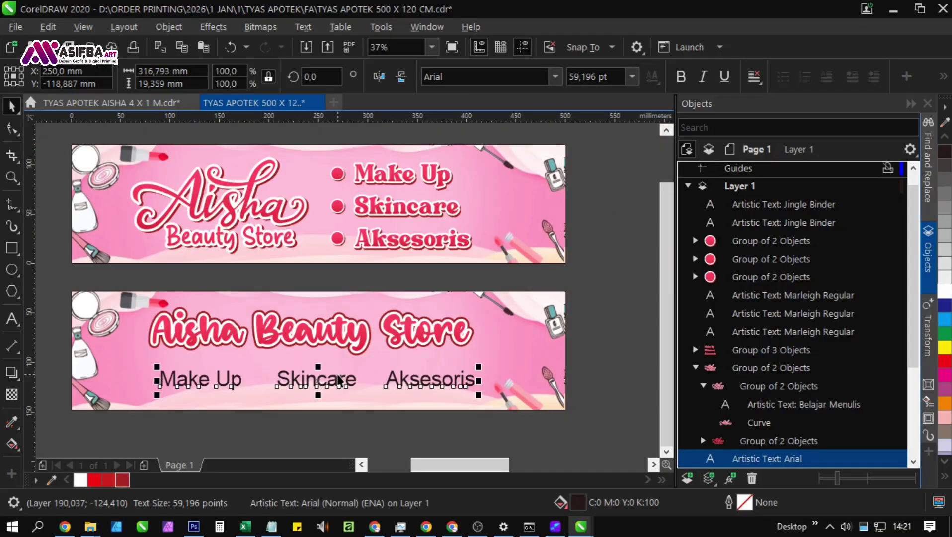
key(Delete)
Step: Copy the upper banner's bulleted list with its bullets and shadow text to below the lower banner's title
drag(489, 281, 342, 183)
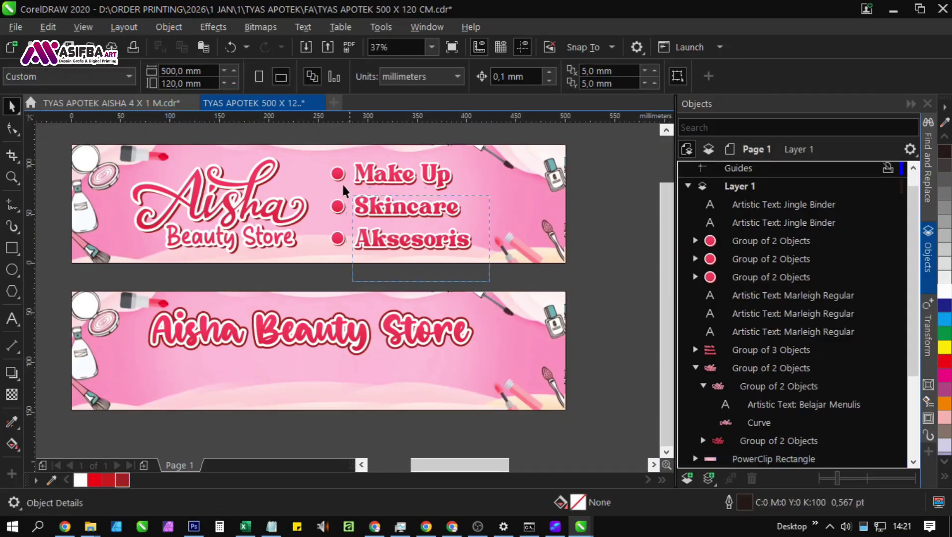
drag(322, 149, 323, 149)
drag(365, 219, 203, 383)
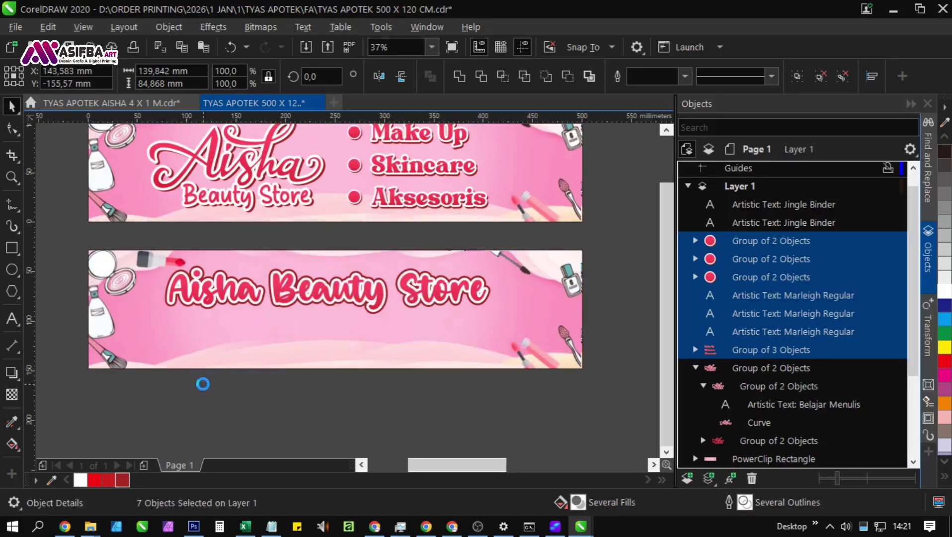
scroll(204, 383, down, 3)
click(343, 356)
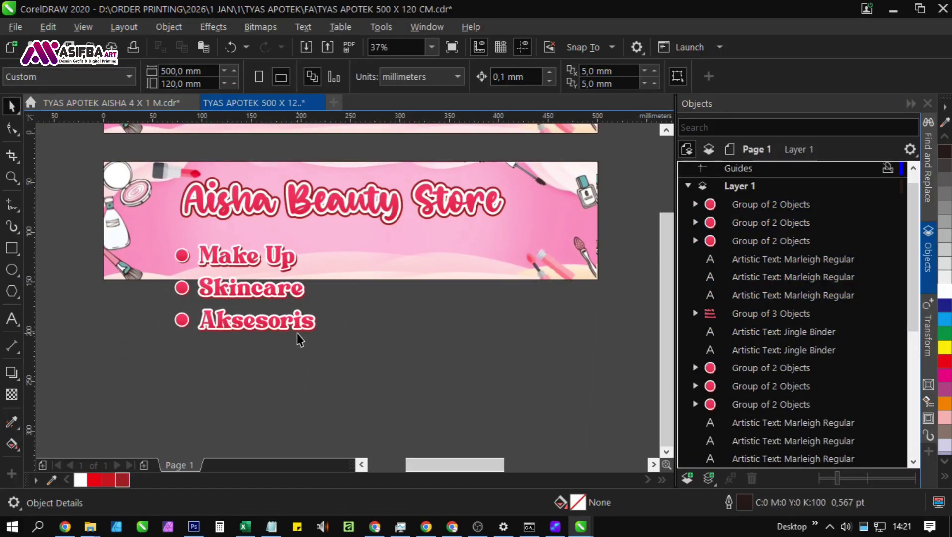
click(296, 330)
drag(372, 348, 479, 262)
click(440, 350)
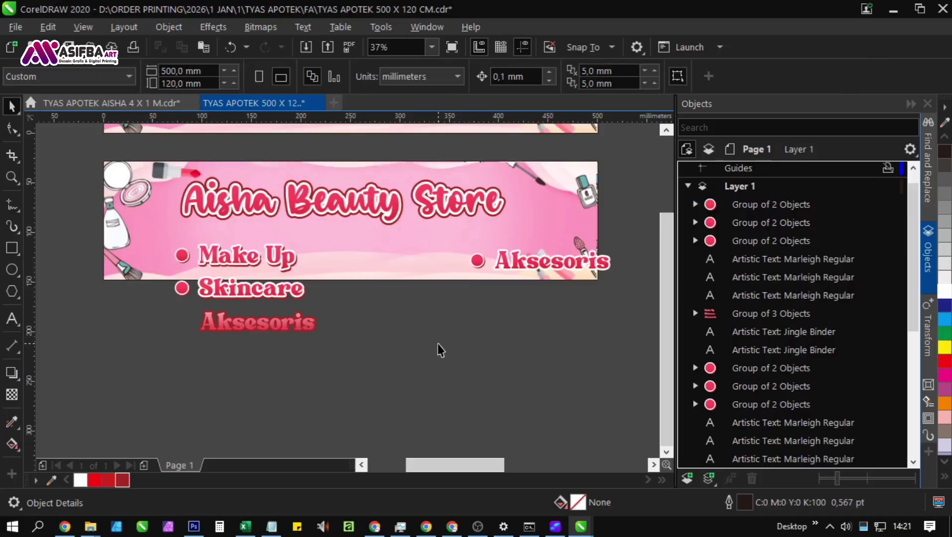
key(ctrl+z)
key(Escape)
Step: Ungroup the three dark red shadow texts behind the copied list
scroll(306, 289, up, 4)
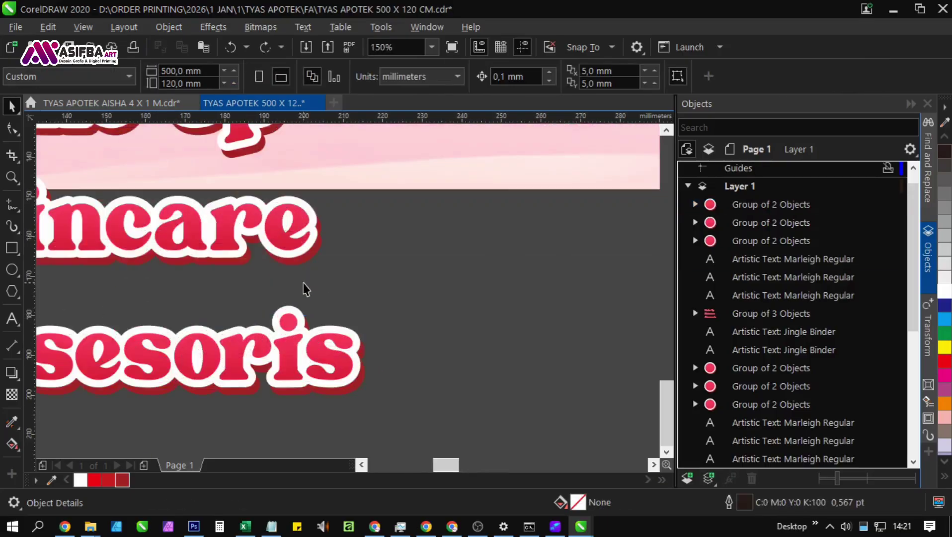
click(308, 262)
click(611, 76)
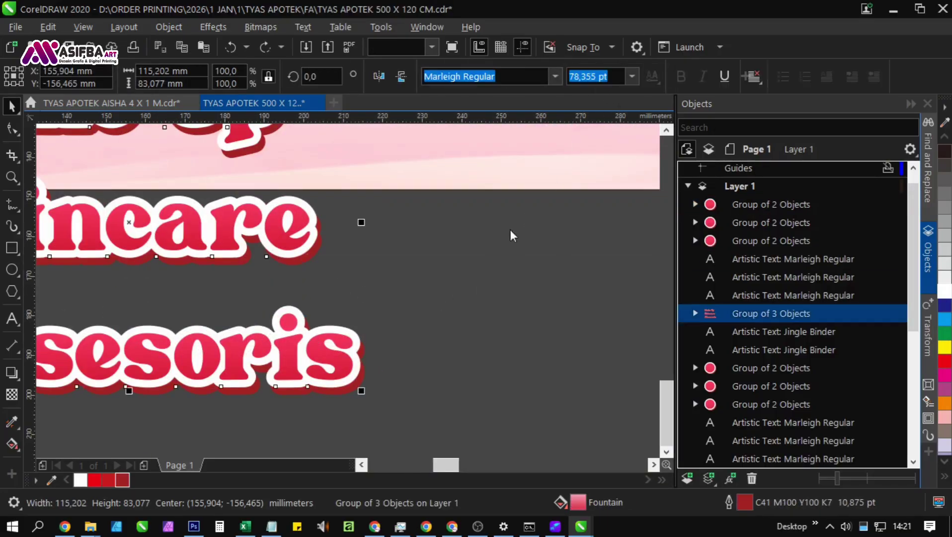
click(391, 340)
Step: Move the Aksesoris item with its bullet and shadow beside Skincare and align it to the Skincare bullet's horizontal centre line
scroll(393, 342, down, 2)
drag(444, 401, 75, 303)
drag(172, 350, 476, 290)
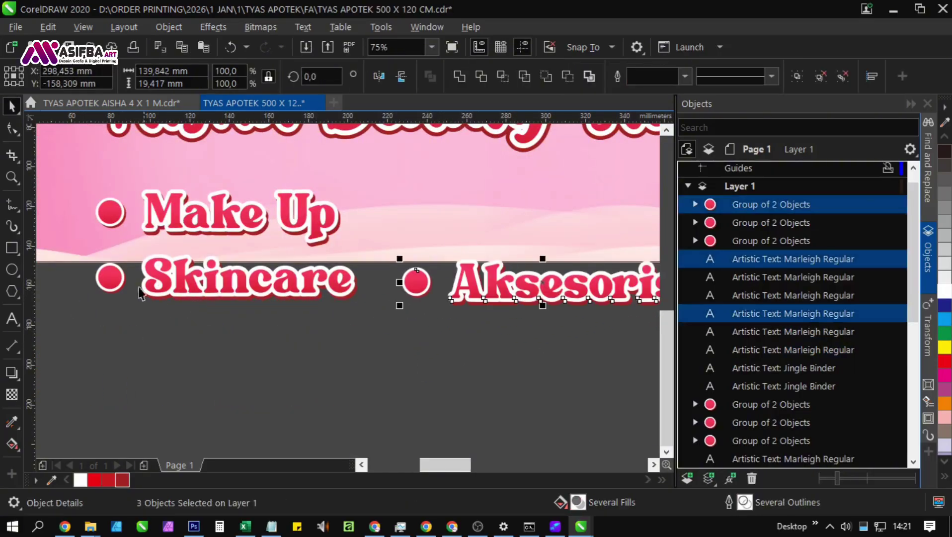
shift+click(111, 279)
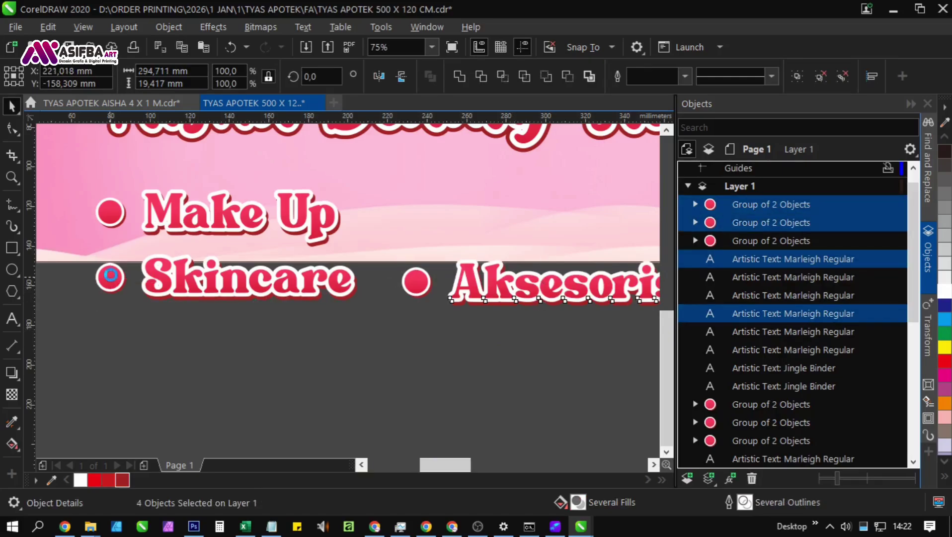
key(e)
click(269, 360)
Step: Move the Skincare and Aksesoris items up beside Make Up and align them to the Make Up bullet's horizontal centre line
drag(376, 349, 319, 350)
scroll(533, 374, down, 2)
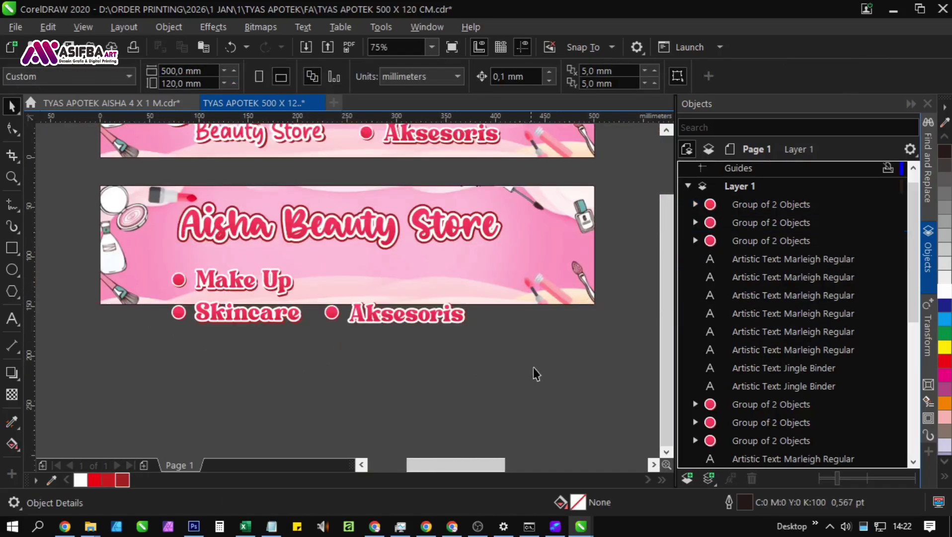
drag(565, 366, 152, 306)
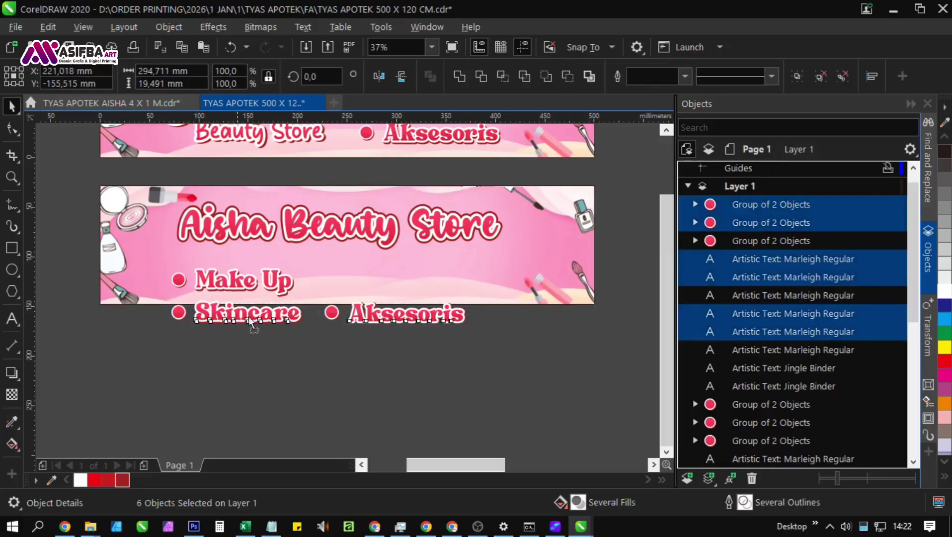
drag(234, 325, 373, 292)
shift+click(180, 281)
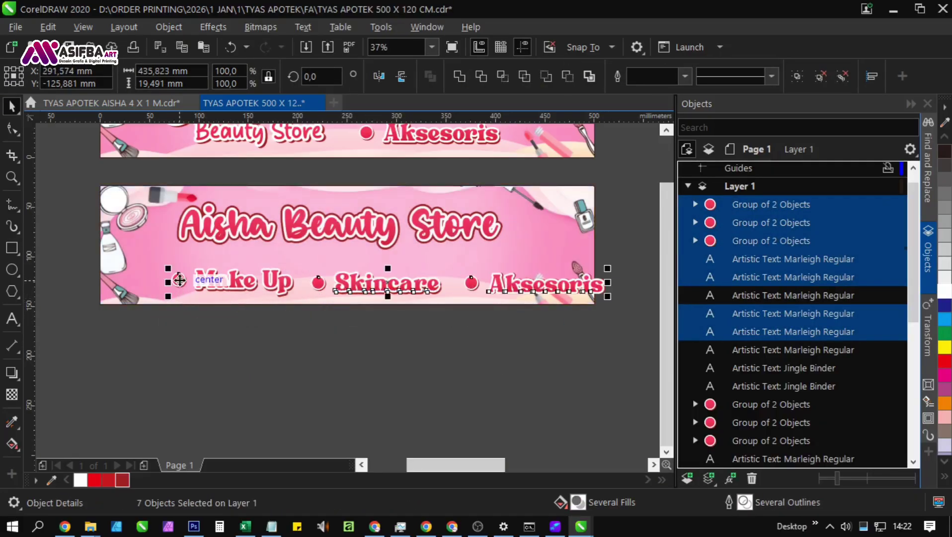
key(e)
click(369, 386)
Step: Group the lower banner's bulleted row with its shadows and centre the group horizontally on the banner
drag(450, 361, 398, 361)
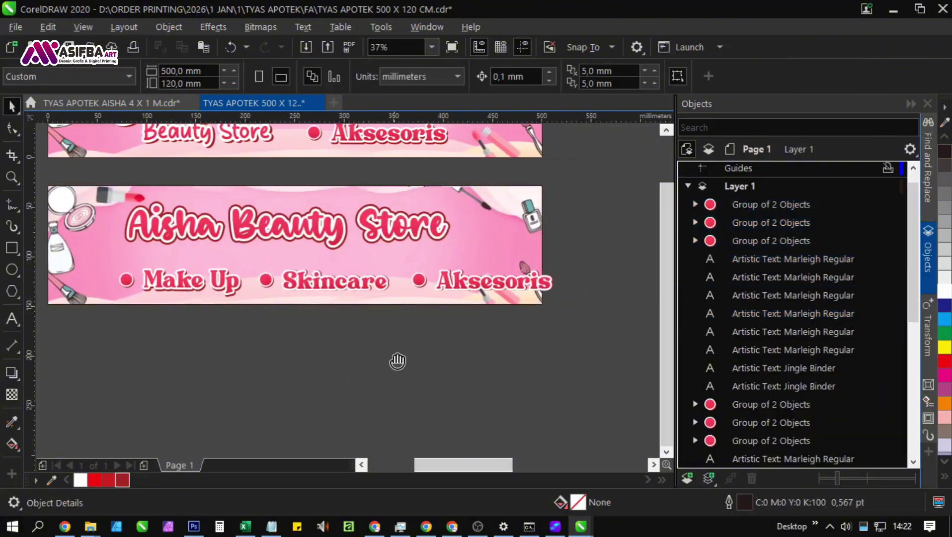
drag(597, 351, 98, 246)
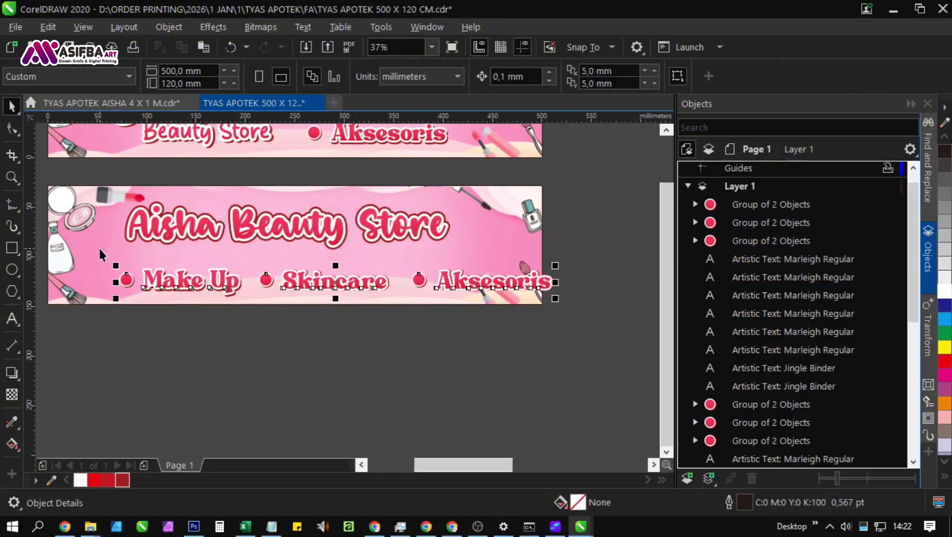
key(ctrl+g)
shift+click(98, 246)
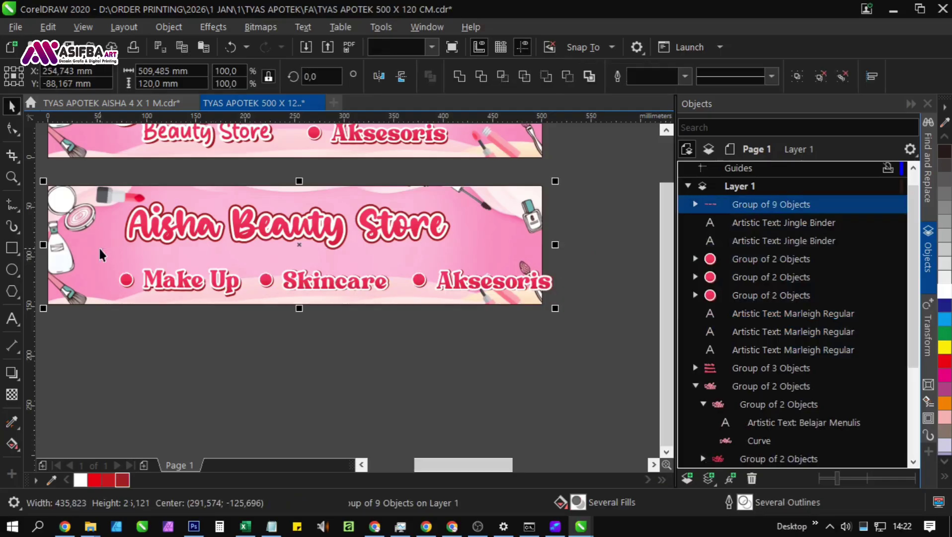
key(c)
click(306, 366)
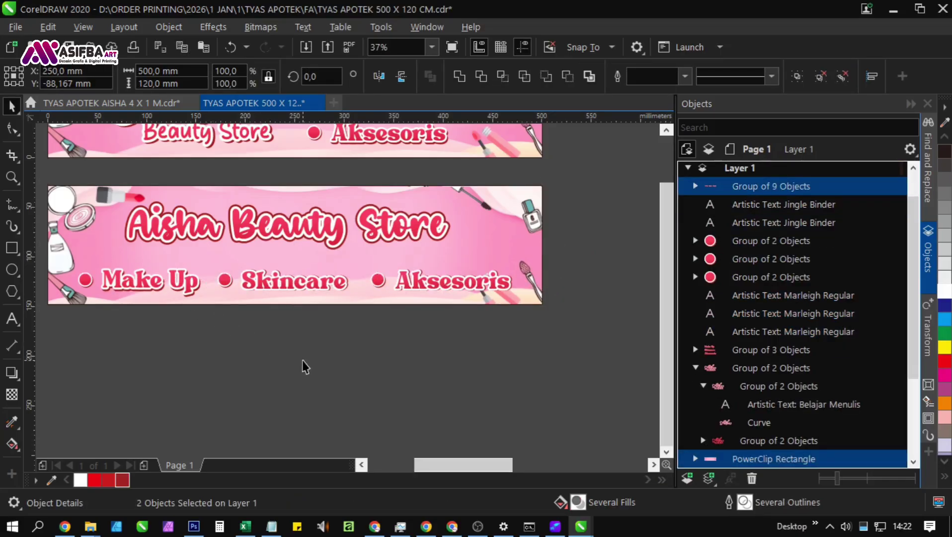
Step: Scale the bulleted row down to about 422 mm wide and move it up about 5 mm on the lower banner
click(442, 289)
scroll(492, 300, up, 2)
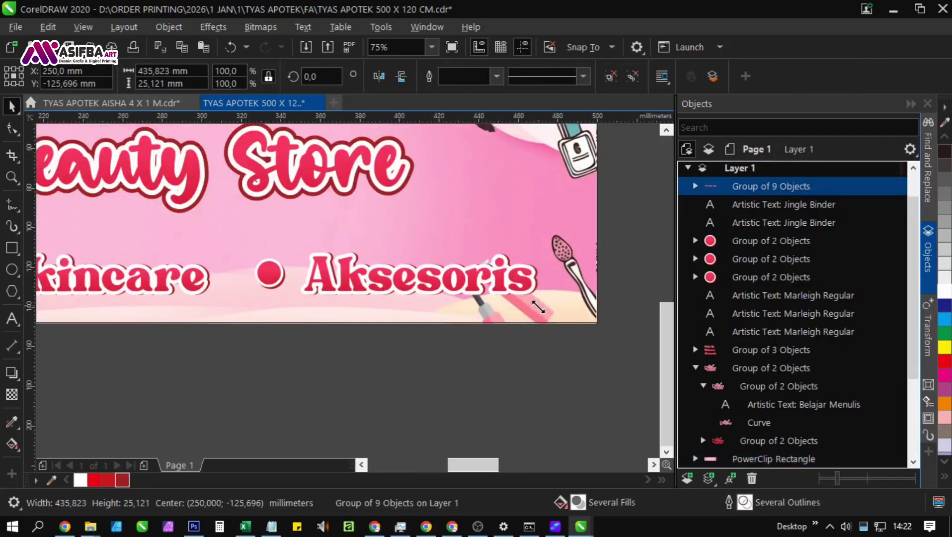
drag(538, 280, 526, 310)
scroll(387, 319, left, 3)
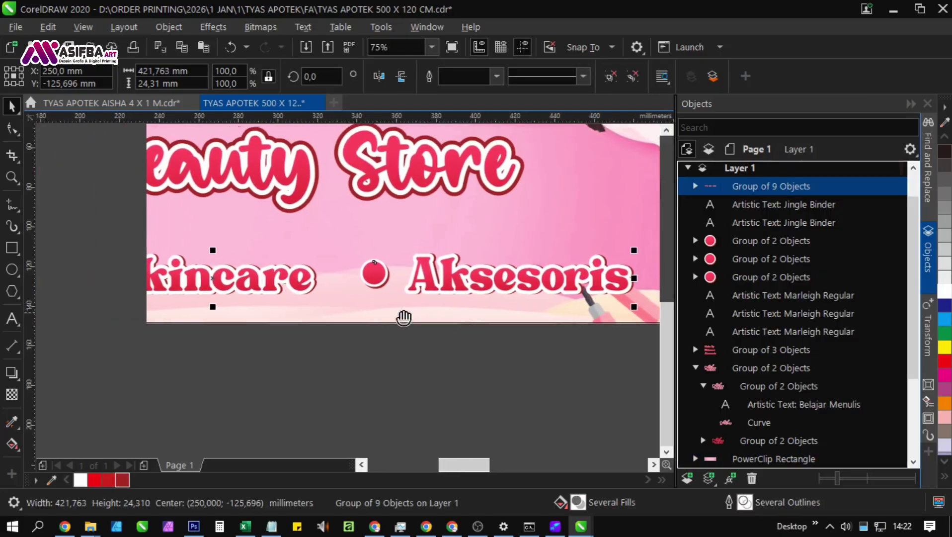
drag(375, 277, 377, 274)
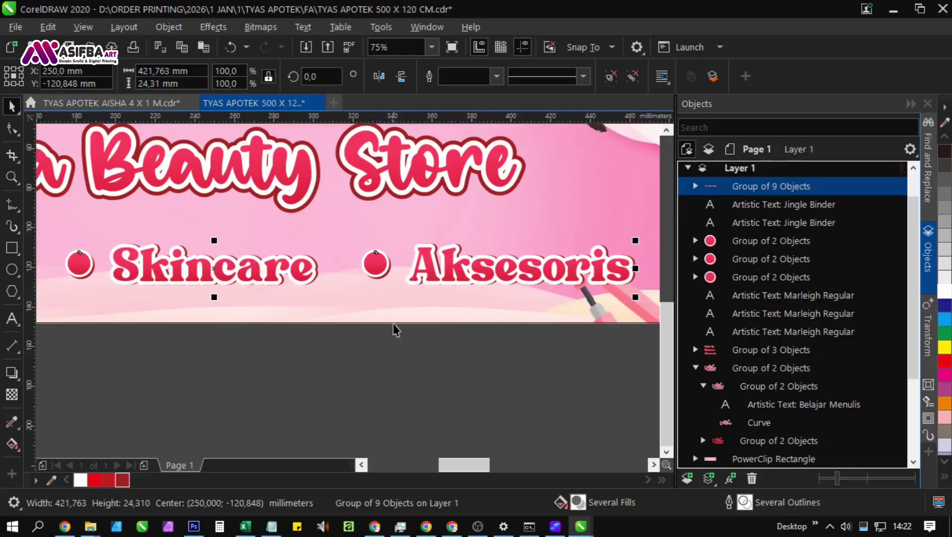
click(413, 354)
Step: Enlarge the lower banner's title with its shadow to about 365 mm wide, group both texts and centre them horizontally on the banner
scroll(416, 361, up, 1)
scroll(417, 360, down, 2)
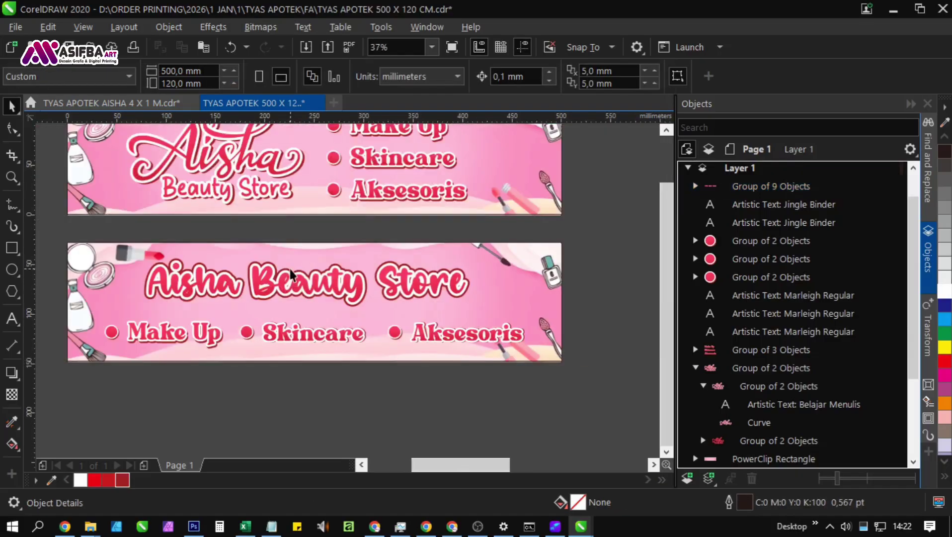
drag(101, 234, 514, 312)
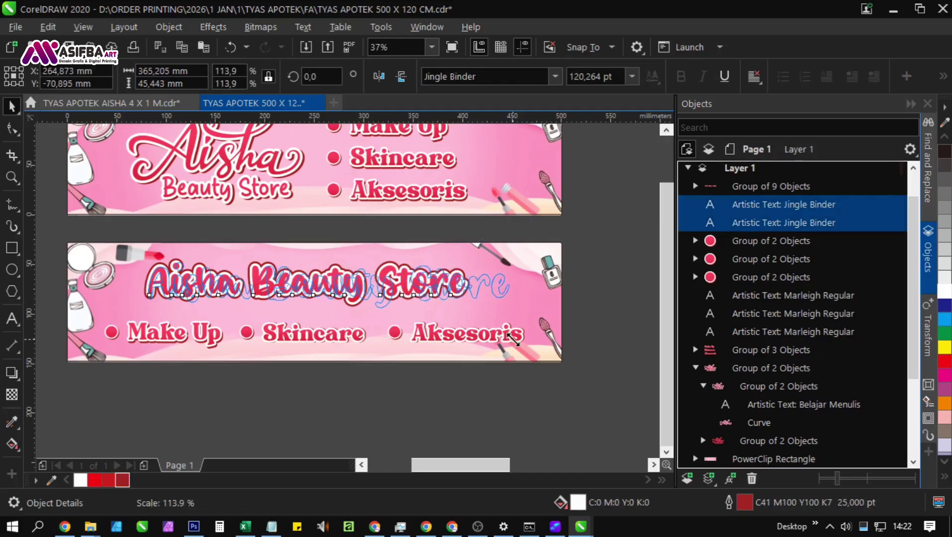
key(ctrl+g)
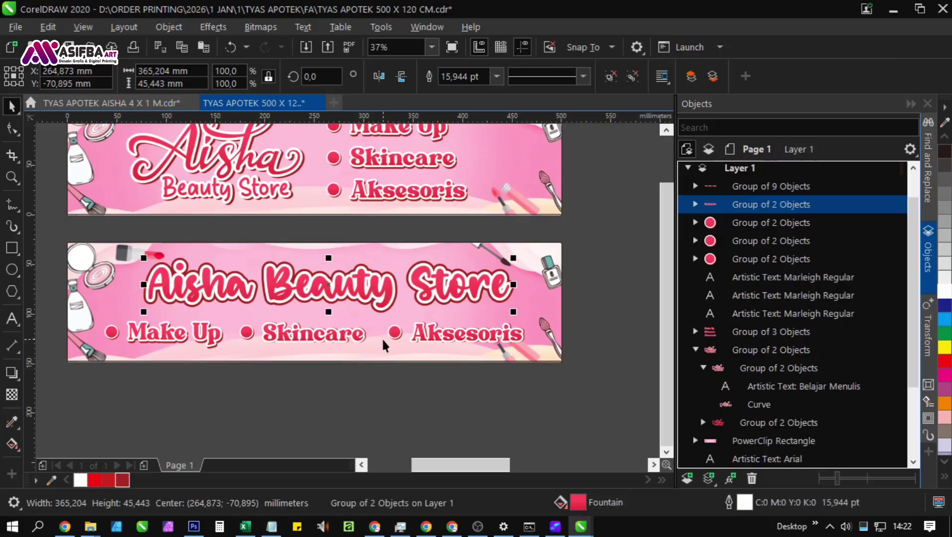
shift+click(378, 354)
key(e)
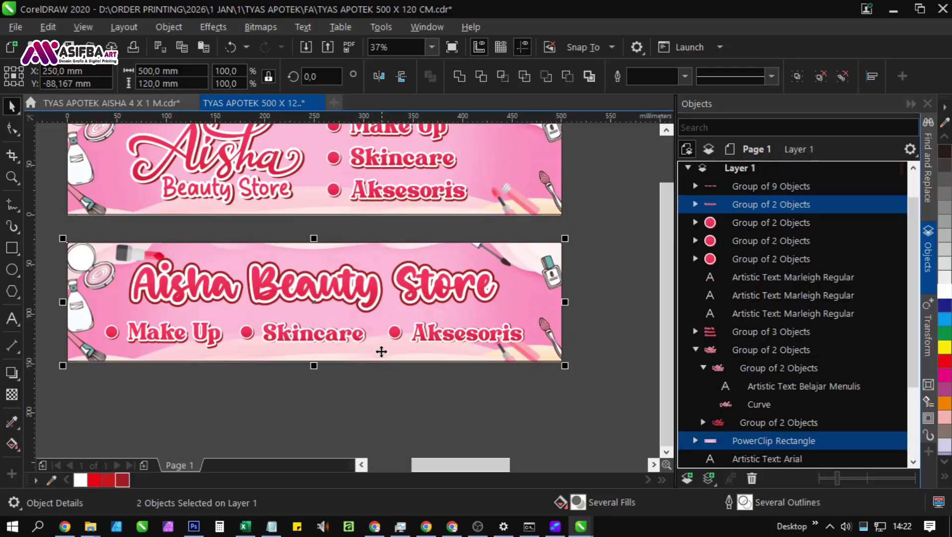
click(381, 401)
Step: Replace the plain Aisha Beauty Store text above the upper banner with 500 CM and make it bold and white
scroll(425, 318, up, 3)
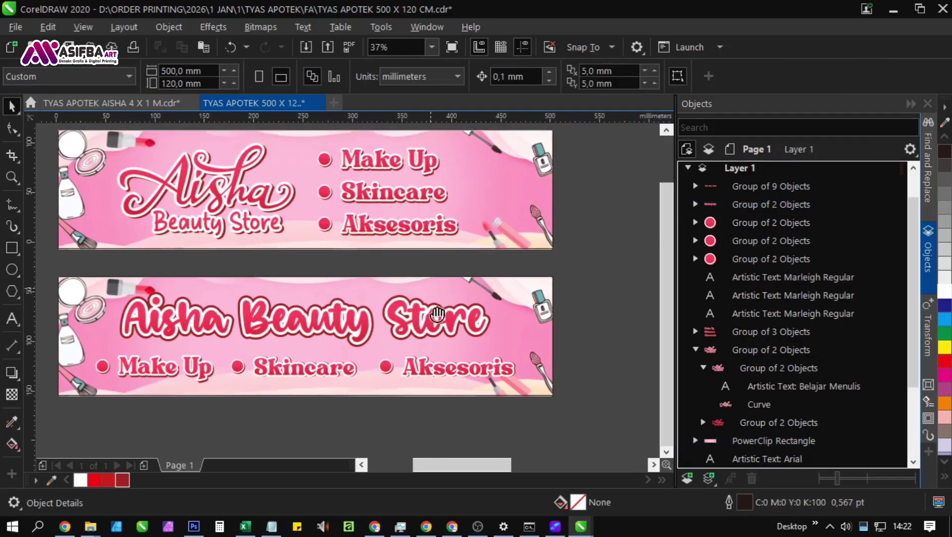
scroll(341, 282, down, 2)
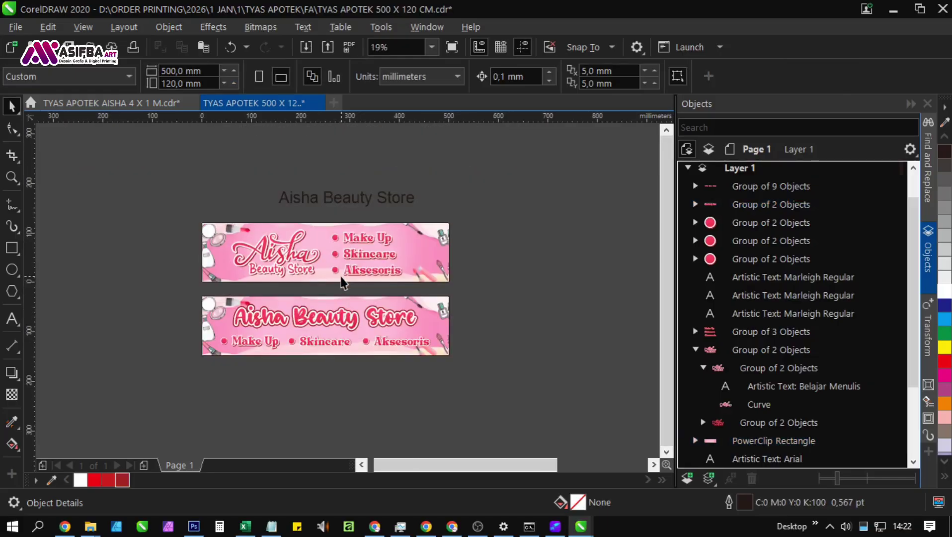
double_click(308, 197)
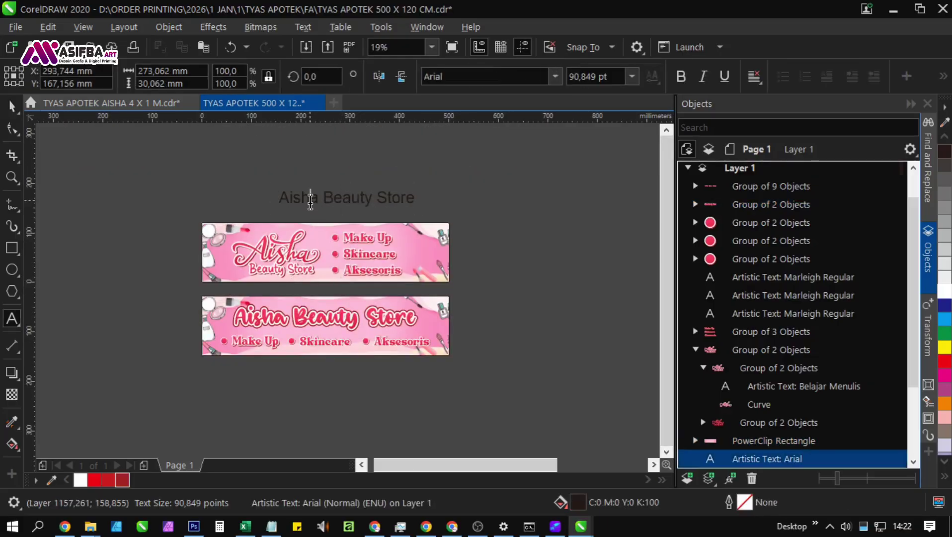
key(ctrl+a)
text(5)
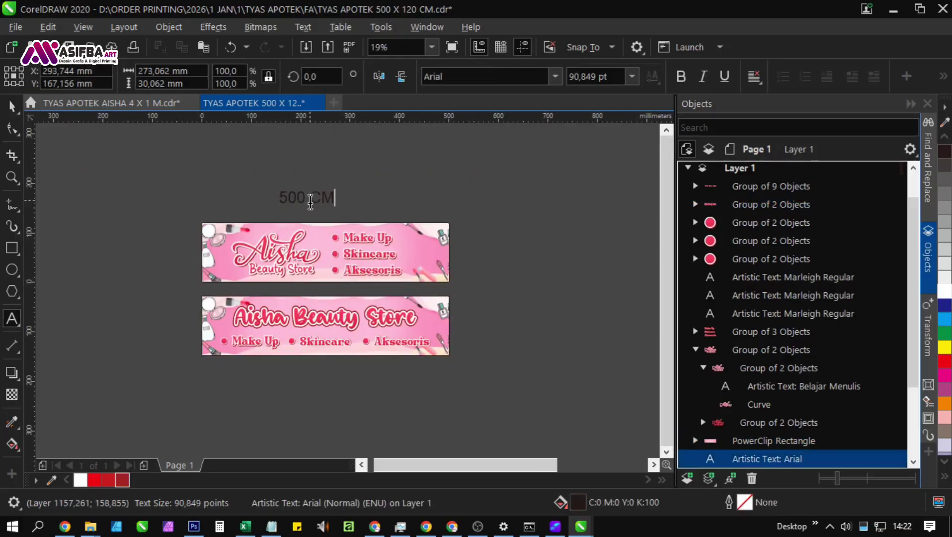
click(12, 106)
click(681, 77)
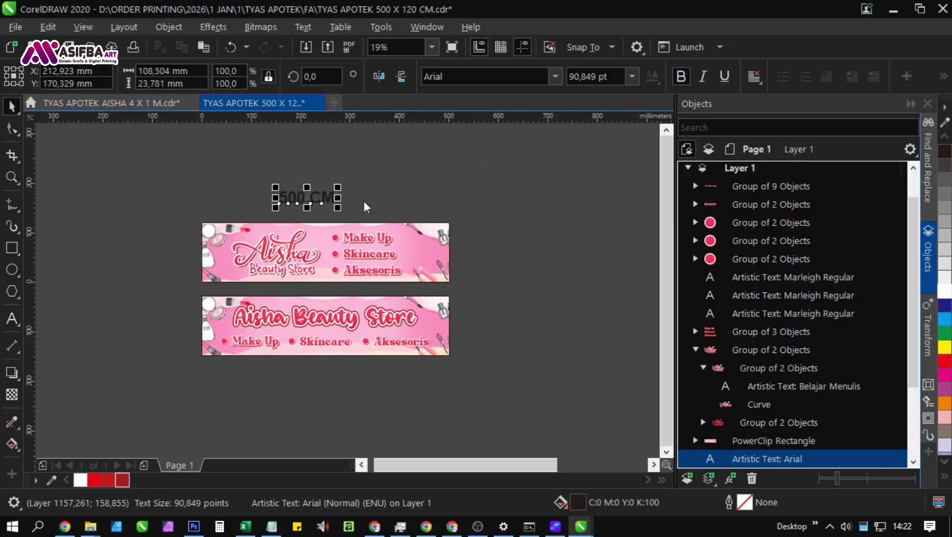
click(944, 291)
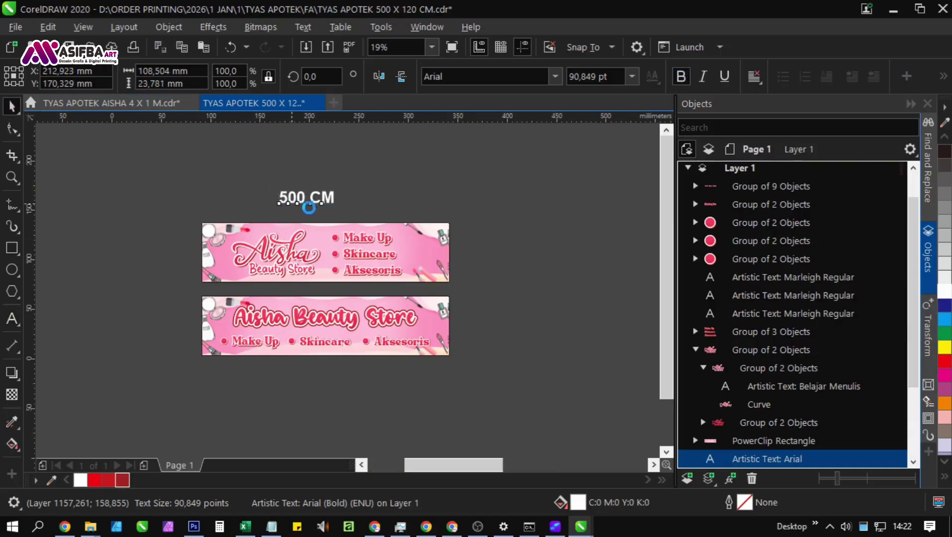
Step: Scale the 500 CM label down to about 63 pt and centre it horizontally just above the upper banner
scroll(309, 207, up, 2)
drag(382, 173, 361, 227)
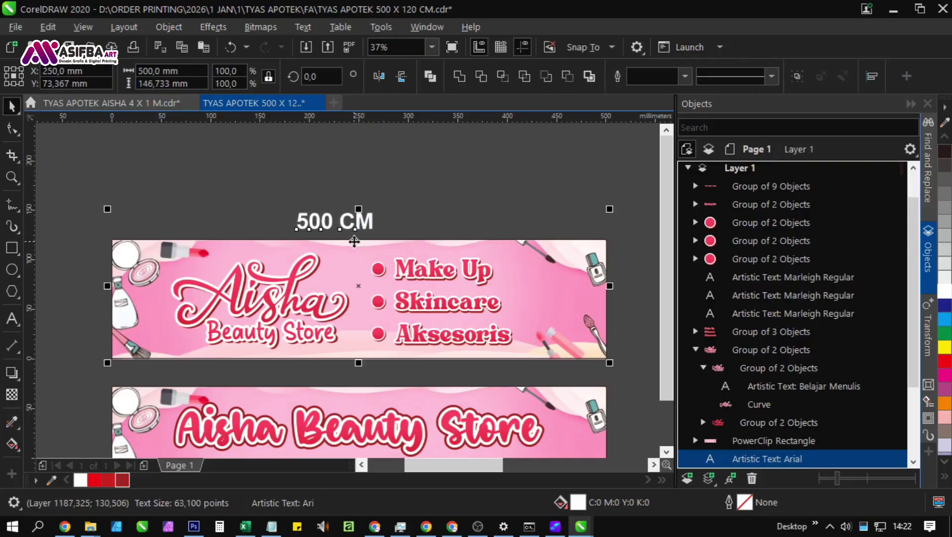
shift+click(366, 242)
key(c)
Step: Copy the 500 CM label to near the upper banner's left corner and change the copy's text to 120 CM
drag(389, 223, 258, 209)
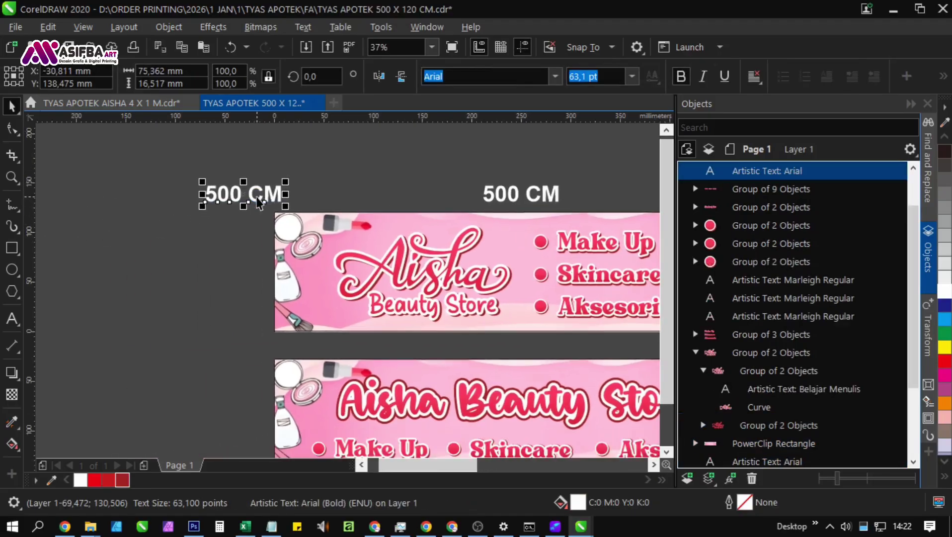
double_click(234, 197)
double_click(235, 195)
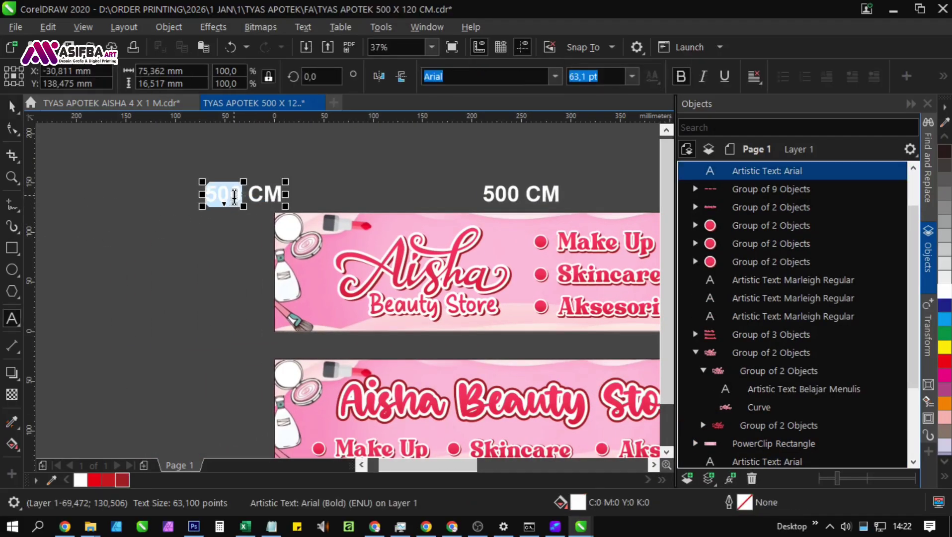
text(120)
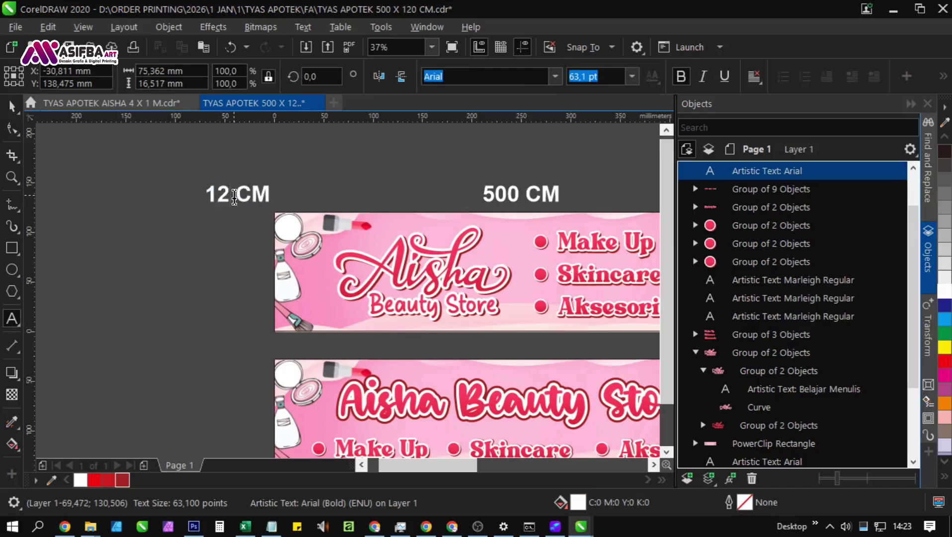
click(12, 106)
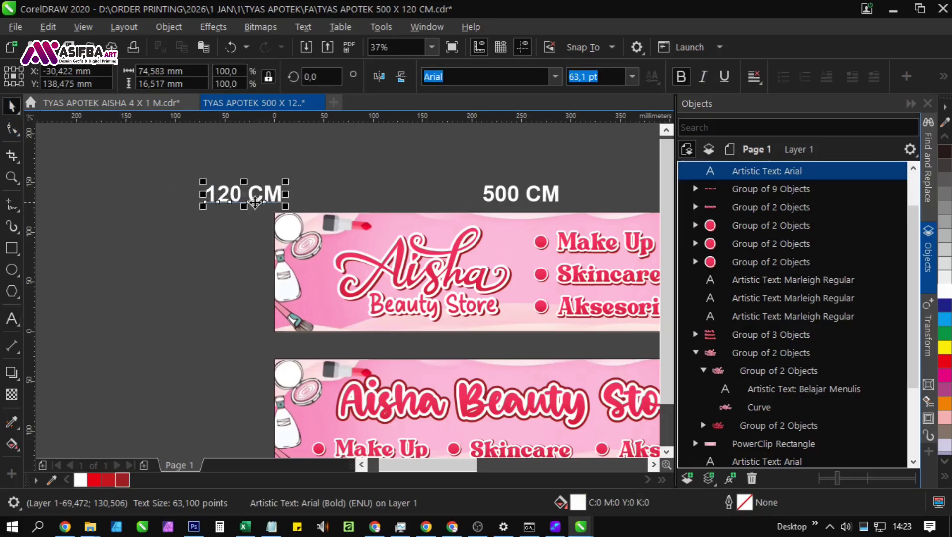
Step: Move the 120 CM label outside the upper banner's left edge and centre it vertically on the banner
drag(265, 199, 241, 269)
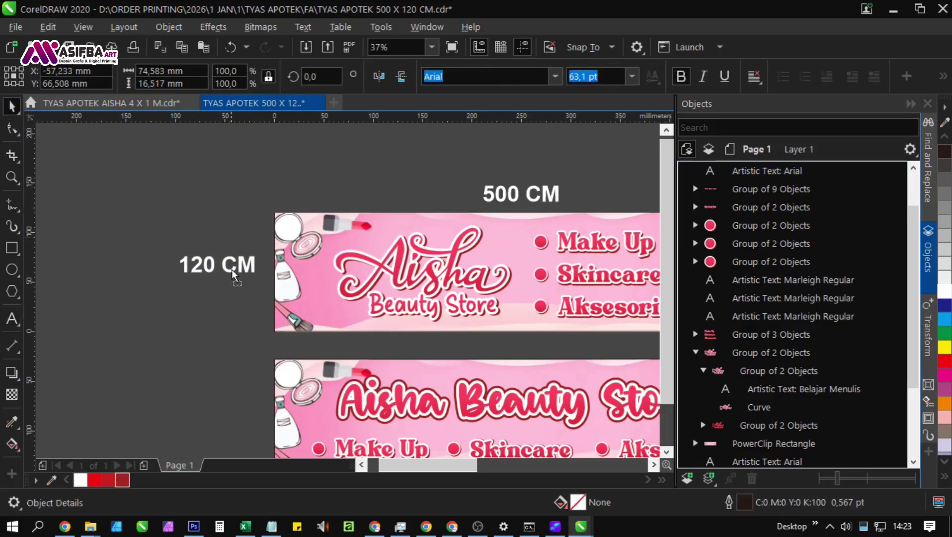
shift+click(306, 277)
click(255, 323)
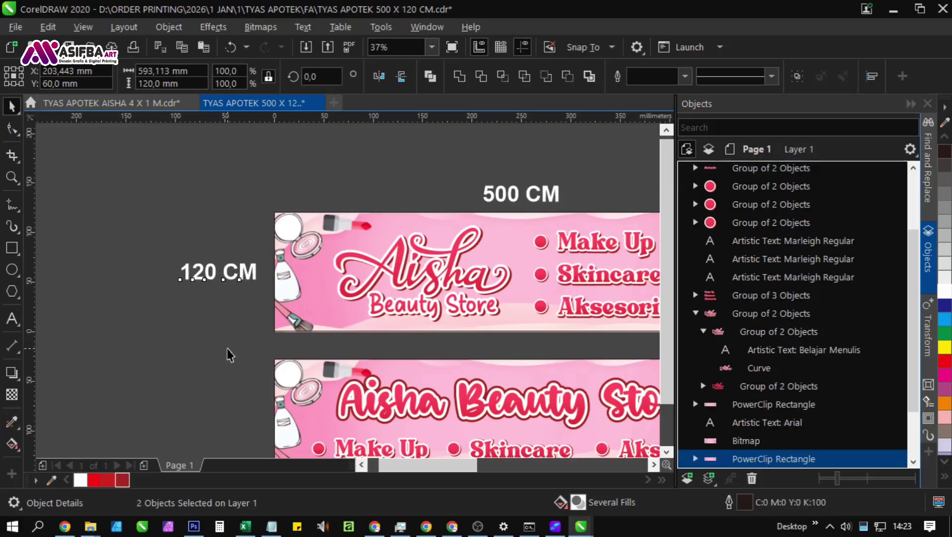
Step: Copy the 120 CM label straight down beside the lower banner and centre it vertically on that banner
scroll(172, 348, down, 1)
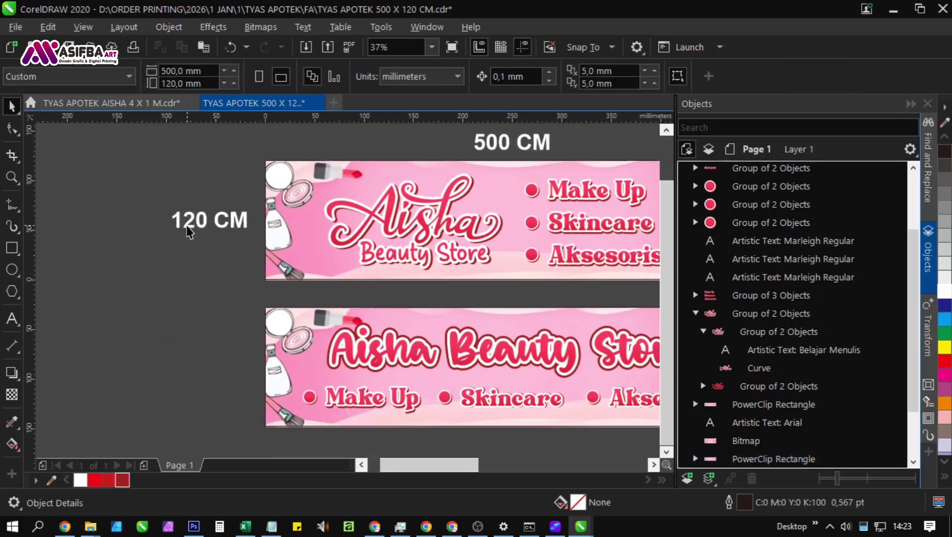
drag(188, 231, 175, 365)
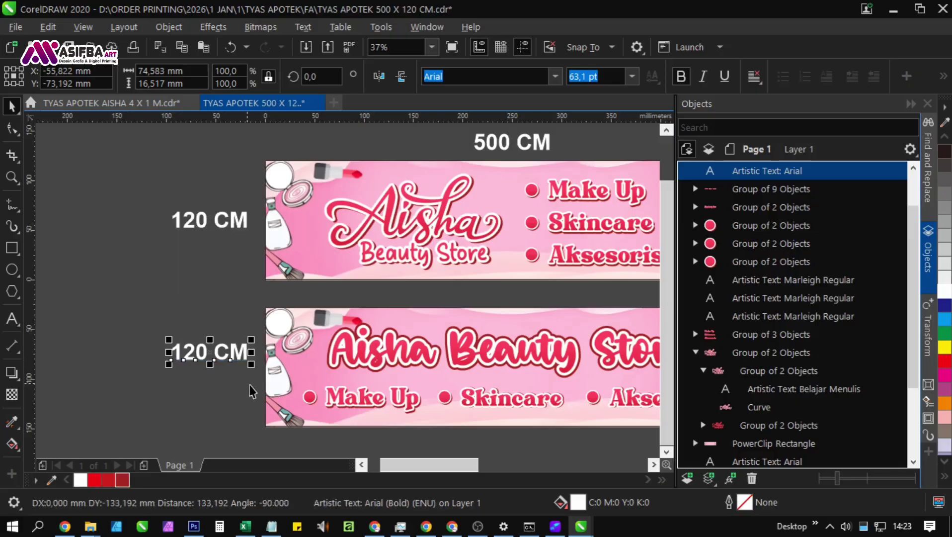
scroll(253, 392, down, 1)
shift+click(238, 330)
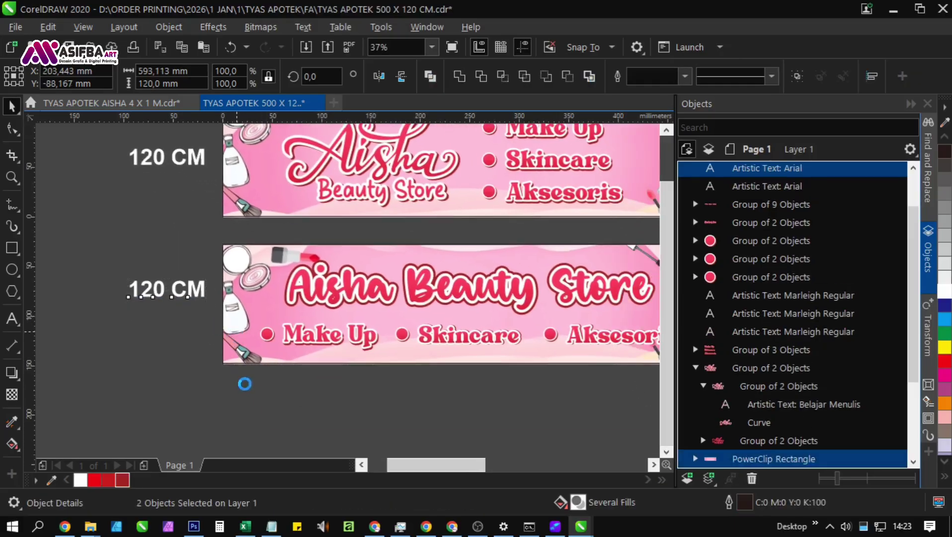
key(e)
click(250, 401)
Step: Copy the 500 CM label straight down to just below the lower banner
drag(405, 303, 291, 329)
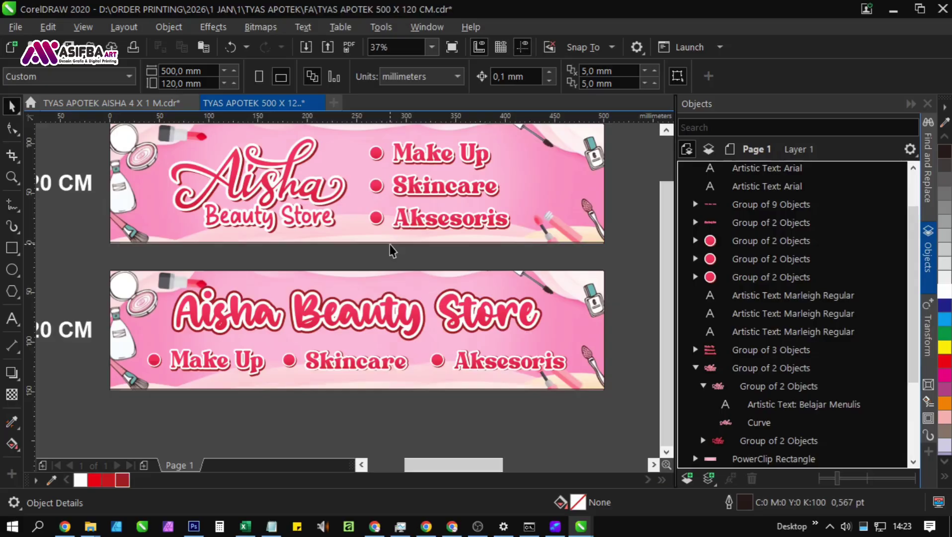
drag(409, 250, 387, 286)
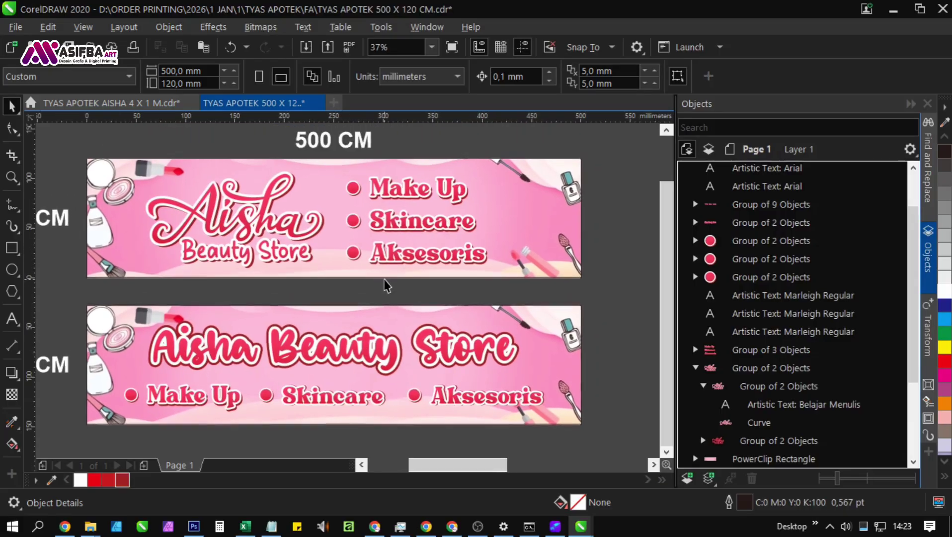
double_click(329, 142)
drag(331, 142, 307, 376)
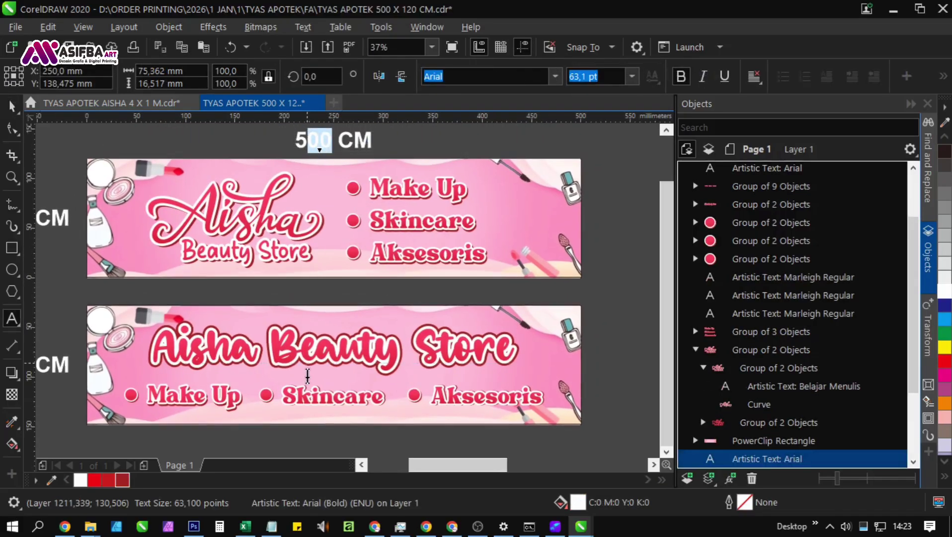
click(12, 105)
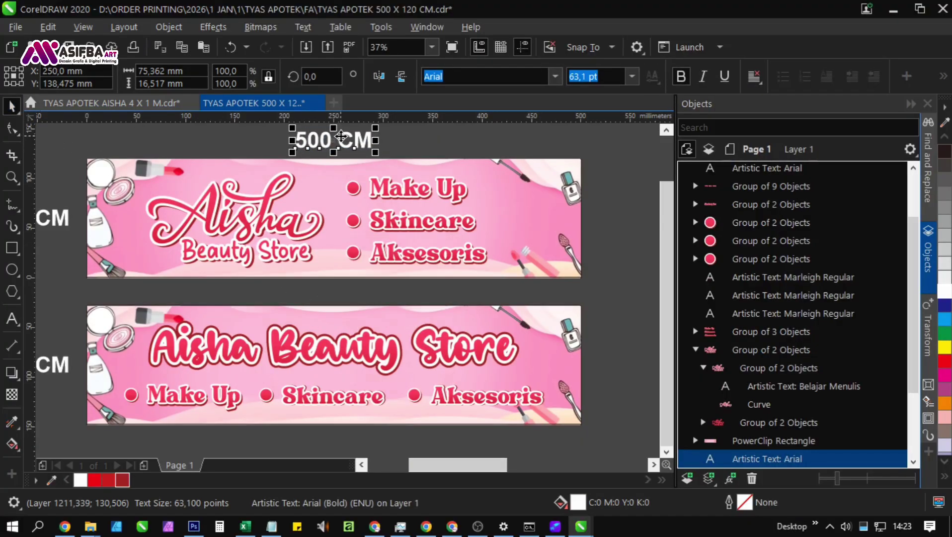
drag(340, 136, 322, 442)
right_click(322, 443)
scroll(364, 338, down, 2)
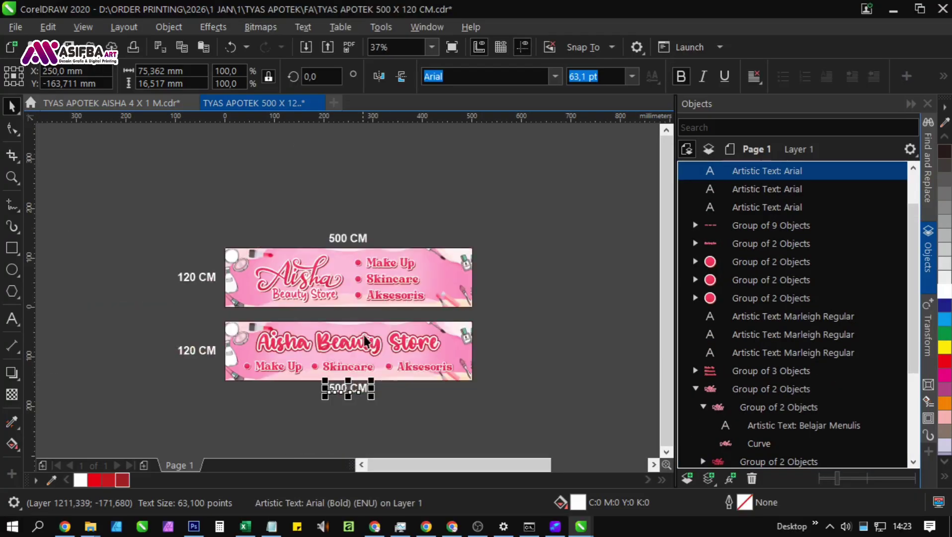
Step: Fit both banners and their size labels in the view to check the whole layout
drag(515, 424, 150, 200)
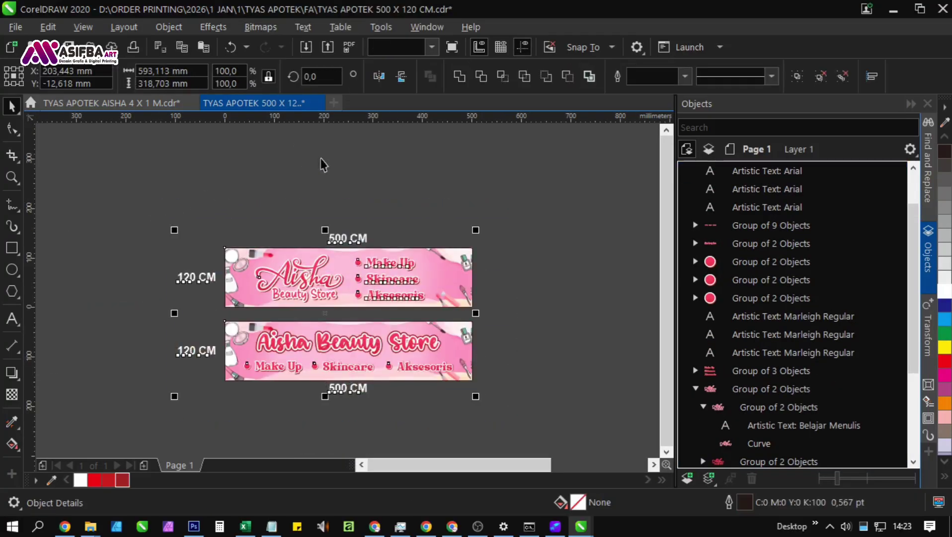
click(432, 47)
click(418, 68)
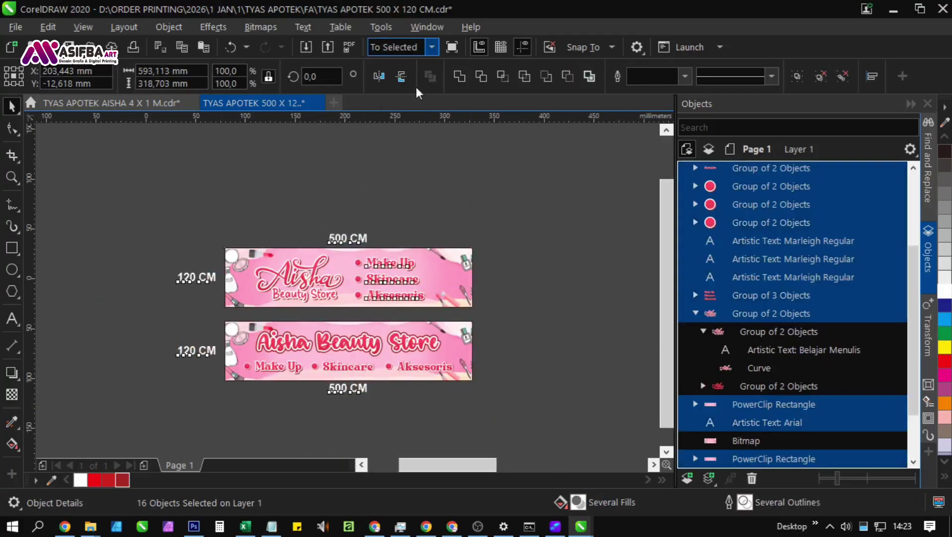
click(500, 149)
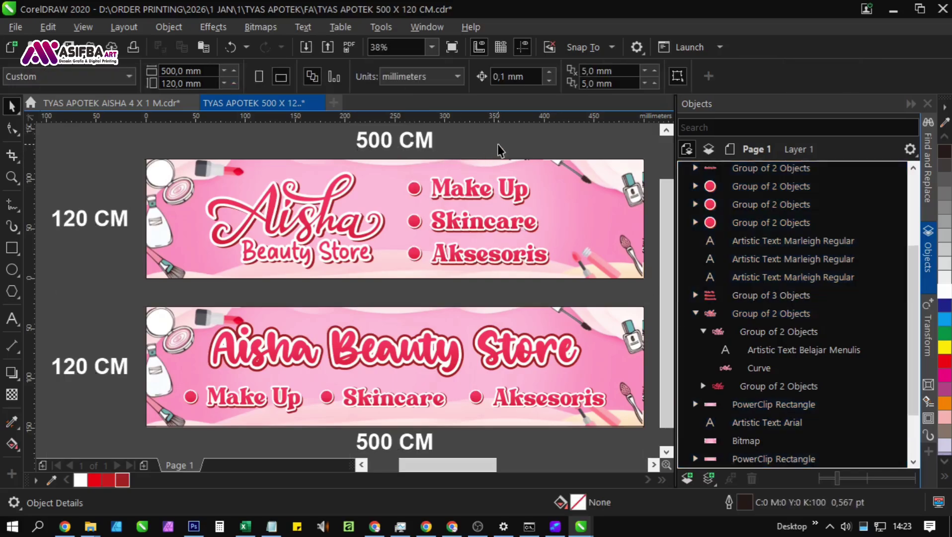